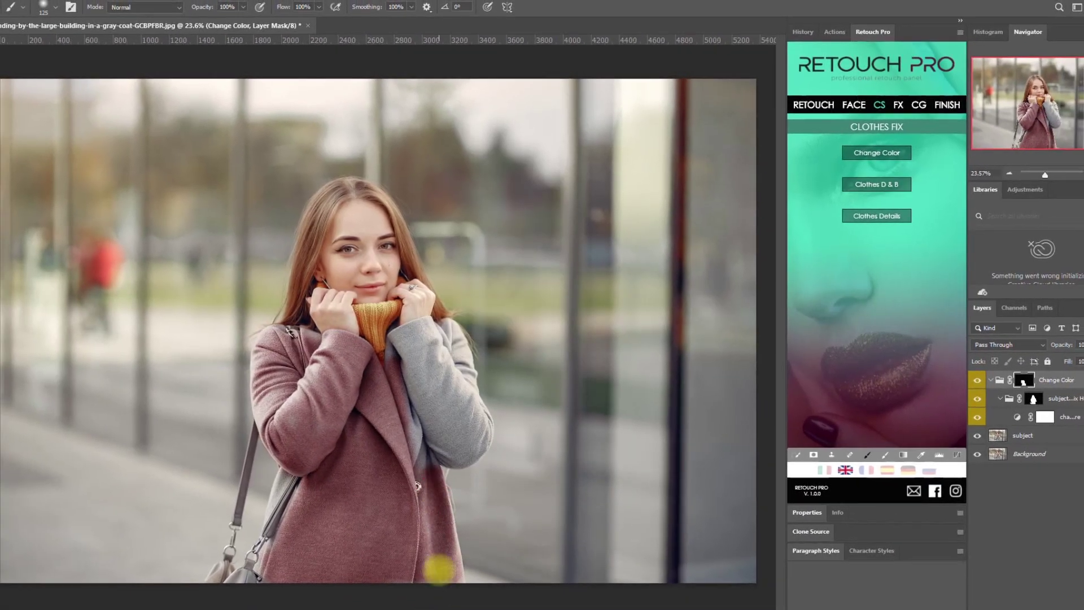
- Paint the grey coat sleeve into the mask and shift its hue to purple (hue 264, saturation 81)
{"action": "mouse_move", "coordinate": [445, 460]}
{"action": "left_mouse_down"}
{"action": "mouse_move", "coordinate": [472, 408]}
{"action": "mouse_move", "coordinate": [432, 426]}
{"action": "mouse_move", "coordinate": [410, 390]}
{"action": "mouse_move", "coordinate": [435, 333]}
{"action": "mouse_move", "coordinate": [394, 387]}
{"action": "left_mouse_up"}
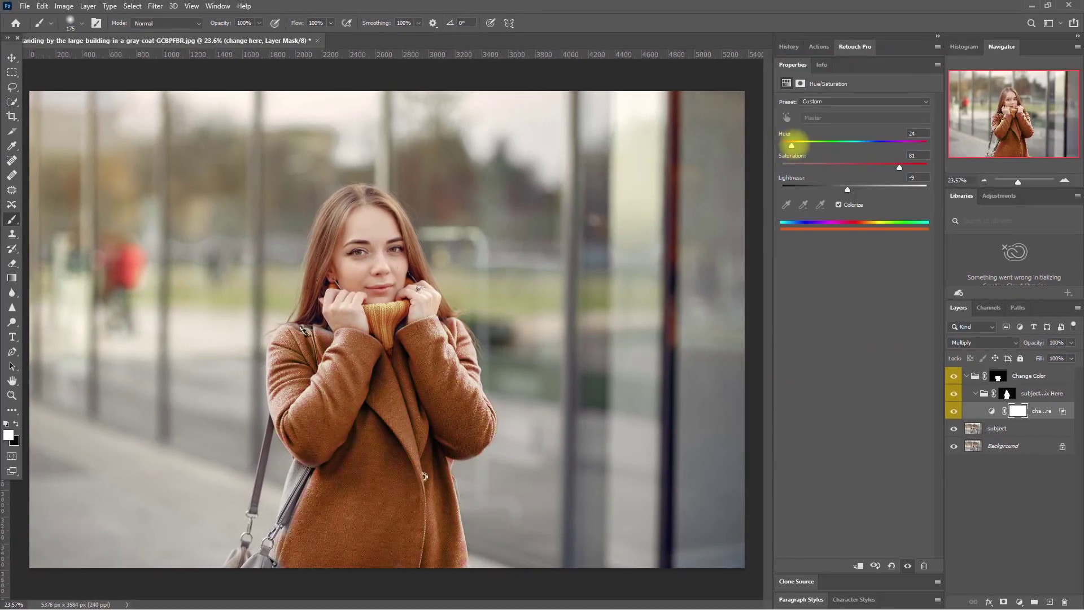
{"action": "left_click_drag", "start_coordinate": [791, 145], "coordinate": [887, 145]}
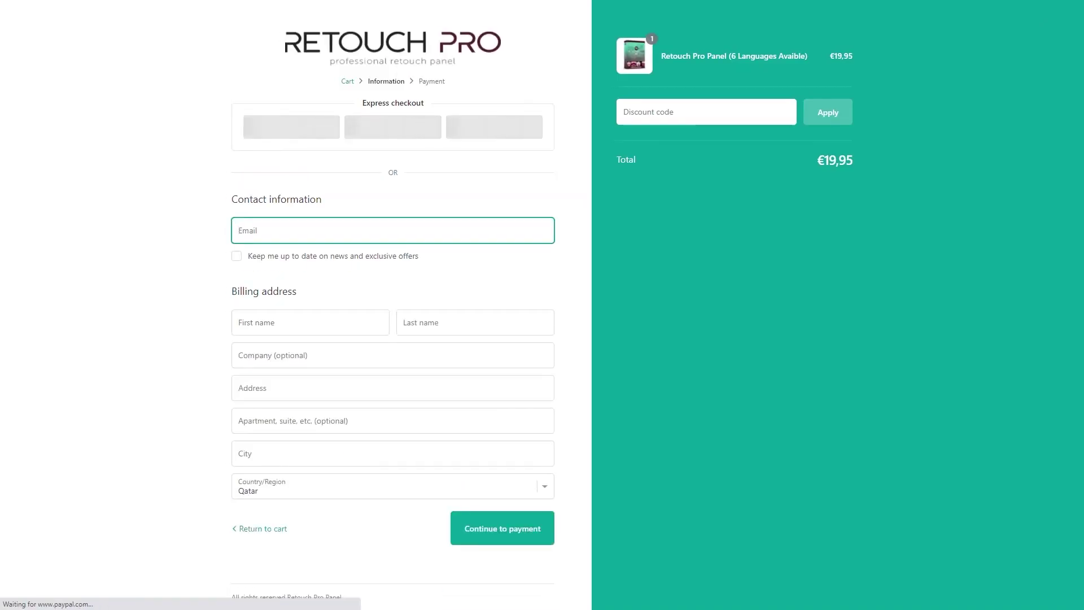
- Apply the coupon code at checkout, bringing the Retouch Pro Panel total to €18,96
{"action": "left_click", "coordinate": [706, 112]}
{"action": "type", "text": "OMARRASECORTIZ"}
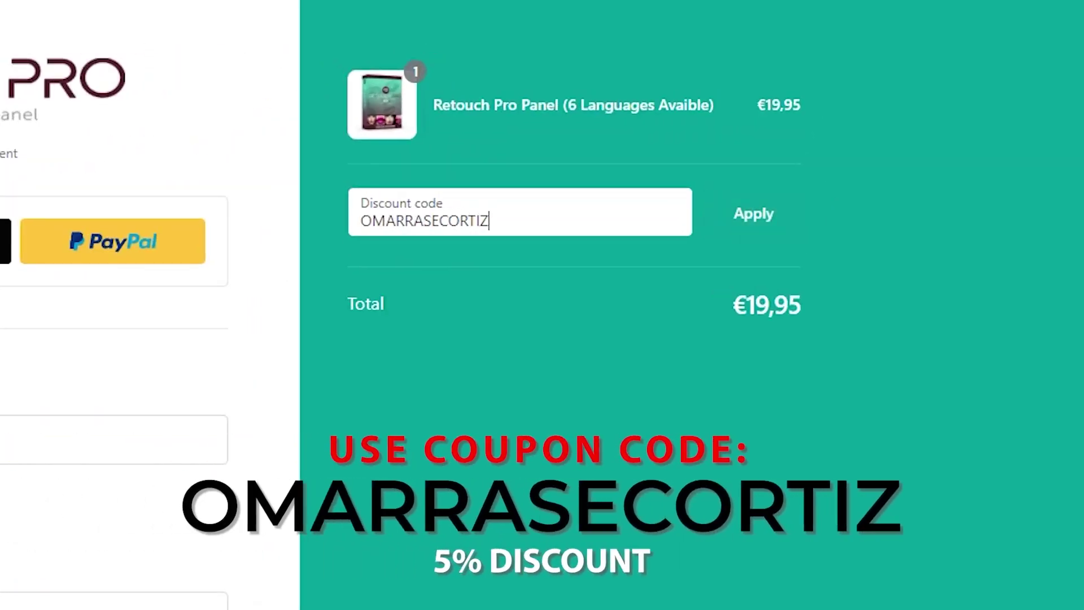
{"action": "key", "text": "Return"}
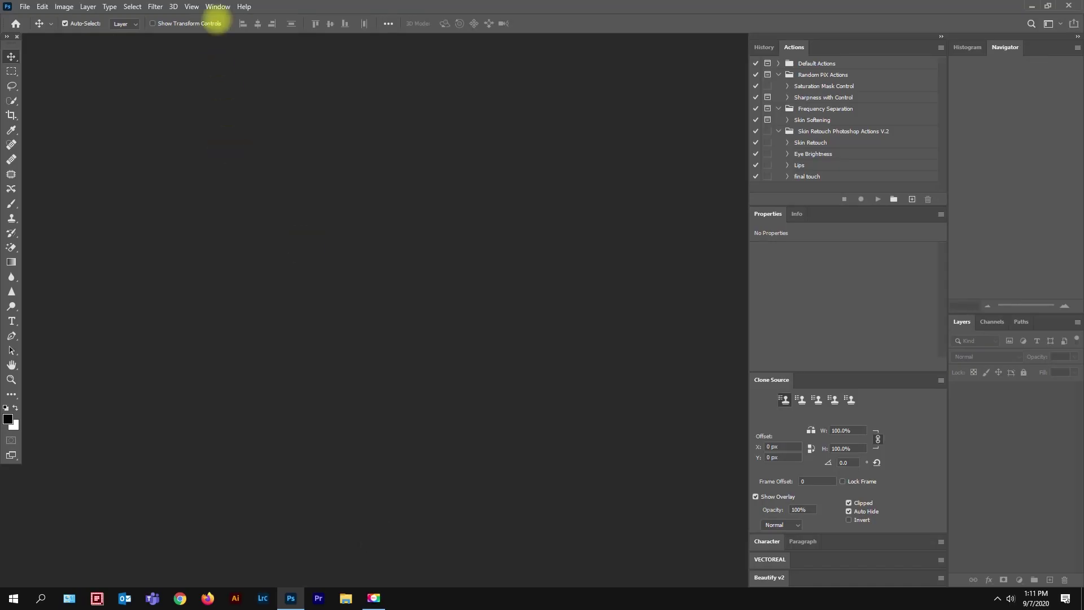
- Run Retouch Pro's Change Color action from the CS tab on the red-dress photo
{"action": "left_click", "coordinate": [217, 7]}
{"action": "left_click", "coordinate": [367, 88]}
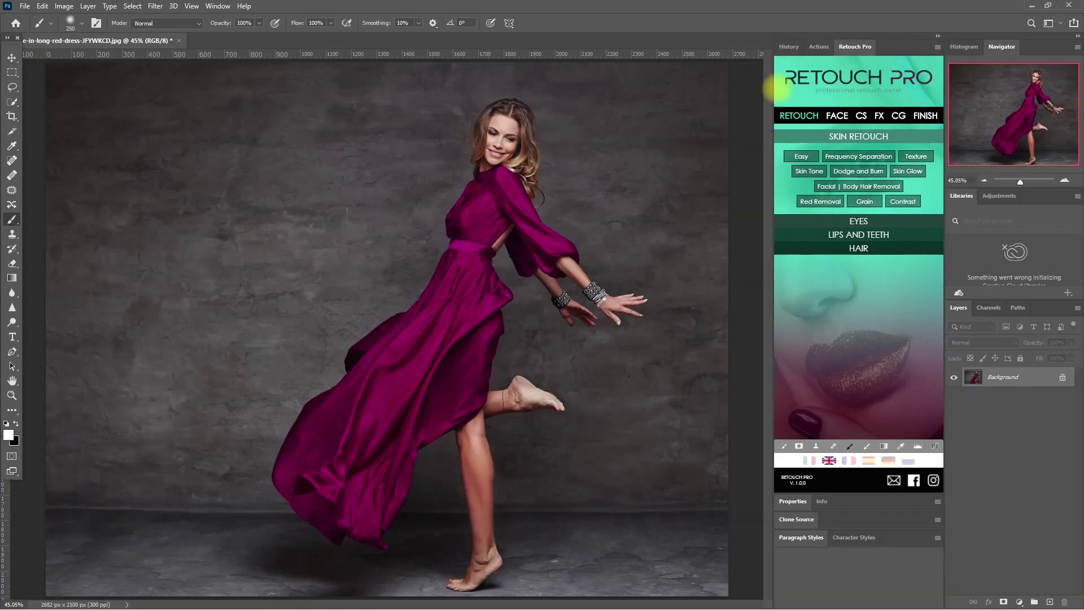
{"action": "left_click", "coordinate": [862, 116]}
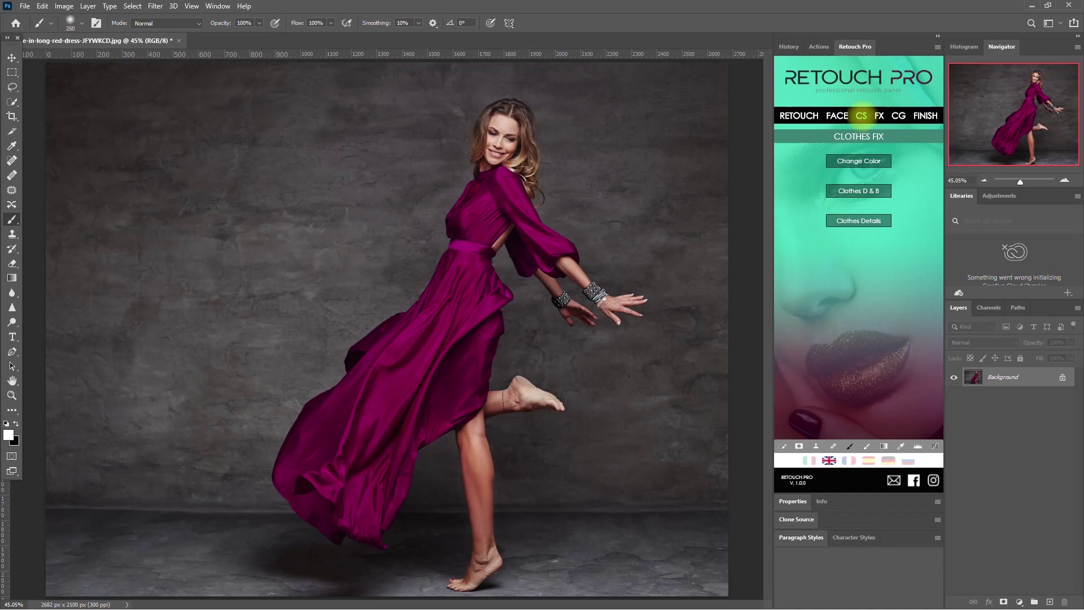
{"action": "left_click", "coordinate": [887, 160]}
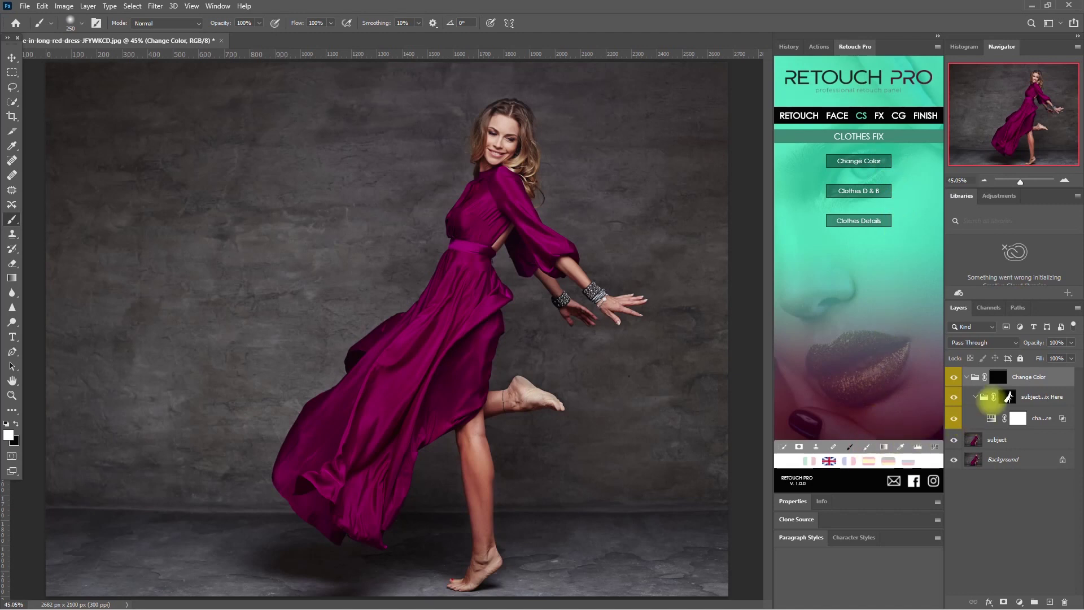
- Paint the lower dress, bodice and sleeve folds red on the Change Color mask
{"action": "mouse_move", "coordinate": [454, 340]}
{"action": "left_mouse_down"}
{"action": "mouse_move", "coordinate": [392, 395]}
{"action": "mouse_move", "coordinate": [414, 375]}
{"action": "mouse_move", "coordinate": [392, 383]}
{"action": "mouse_move", "coordinate": [334, 450]}
{"action": "mouse_move", "coordinate": [329, 477]}
{"action": "mouse_move", "coordinate": [368, 417]}
{"action": "mouse_move", "coordinate": [327, 429]}
{"action": "mouse_move", "coordinate": [295, 469]}
{"action": "mouse_move", "coordinate": [371, 541]}
{"action": "mouse_move", "coordinate": [363, 385]}
{"action": "mouse_move", "coordinate": [375, 332]}
{"action": "mouse_move", "coordinate": [490, 296]}
{"action": "mouse_move", "coordinate": [453, 396]}
{"action": "mouse_move", "coordinate": [474, 395]}
{"action": "mouse_move", "coordinate": [446, 412]}
{"action": "left_mouse_up"}
{"action": "key", "text": "bracketleft"}
{"action": "key", "text": "bracketleft"}
{"action": "key", "text": "bracketleft"}
{"action": "key", "text": "bracketleft"}
{"action": "key", "text": "bracketleft"}
{"action": "key", "text": "bracketleft"}
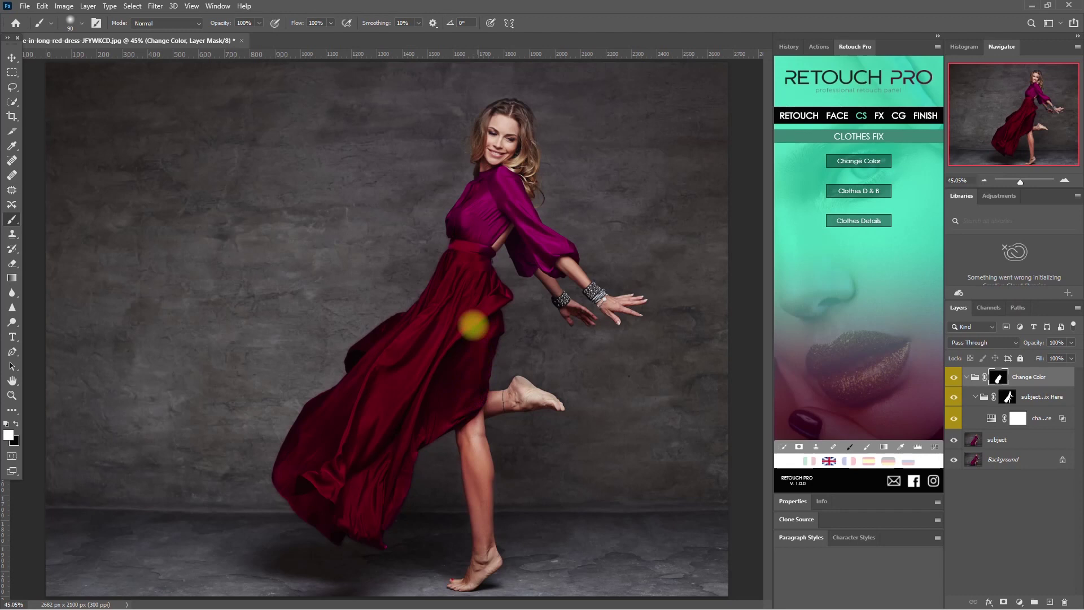
{"action": "mouse_move", "coordinate": [490, 211]}
{"action": "left_mouse_down"}
{"action": "mouse_move", "coordinate": [480, 186]}
{"action": "mouse_move", "coordinate": [506, 181]}
{"action": "mouse_move", "coordinate": [554, 232]}
{"action": "mouse_move", "coordinate": [547, 249]}
{"action": "left_mouse_up"}
{"action": "scroll", "coordinate": [474, 225], "scroll_direction": "up", "scroll_amount": 5}
{"action": "key", "text": "bracketleft"}
{"action": "key", "text": "bracketleft"}
{"action": "key", "text": "bracketleft"}
{"action": "key", "text": "bracketleft"}
{"action": "key", "text": "bracketleft"}
{"action": "key", "text": "bracketleft"}
{"action": "key", "text": "bracketleft"}
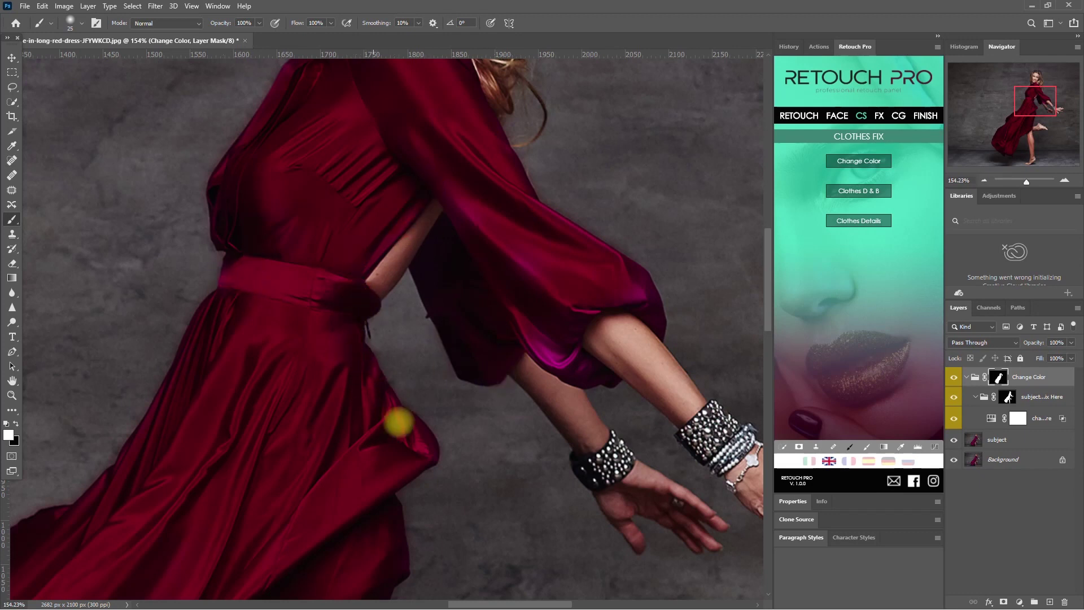
{"action": "mouse_move", "coordinate": [645, 298]}
{"action": "left_mouse_down"}
{"action": "mouse_move", "coordinate": [660, 324]}
{"action": "mouse_move", "coordinate": [532, 346]}
{"action": "mouse_move", "coordinate": [587, 374]}
{"action": "mouse_move", "coordinate": [591, 308]}
{"action": "mouse_move", "coordinate": [504, 260]}
{"action": "left_mouse_up"}
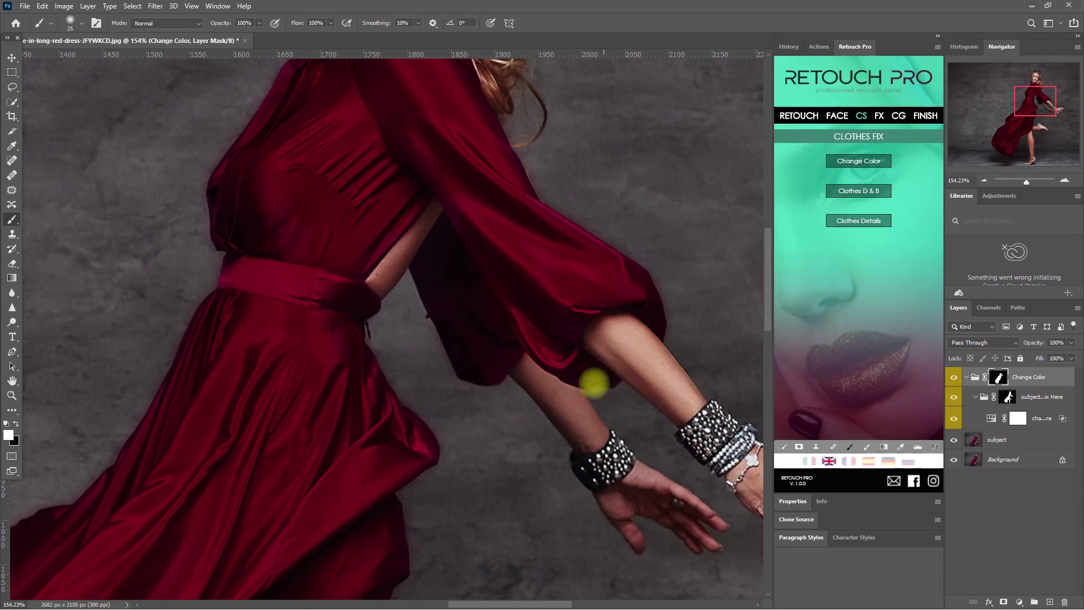
{"action": "key", "text": "ctrl+0"}
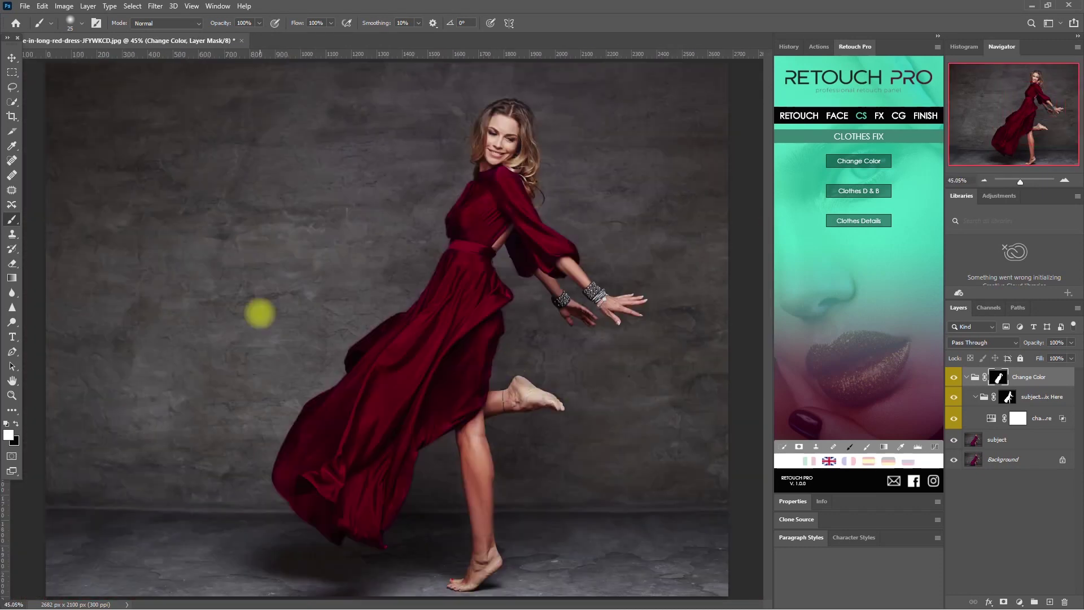
- Toggle the Change Color group on and off to compare the red with the original
{"action": "left_click", "coordinate": [954, 377]}
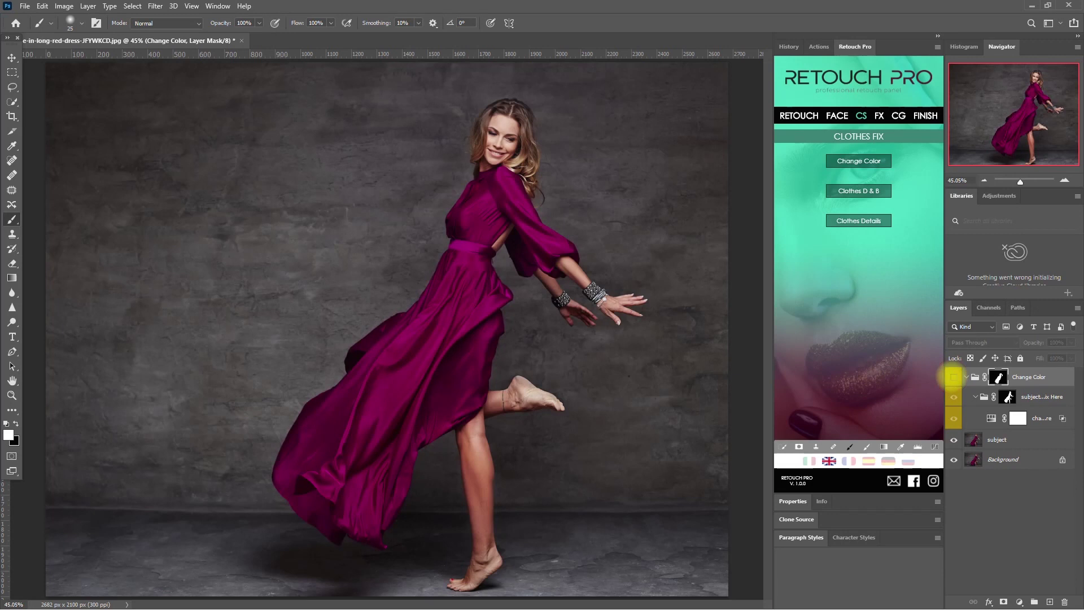
{"action": "left_click", "coordinate": [953, 377]}
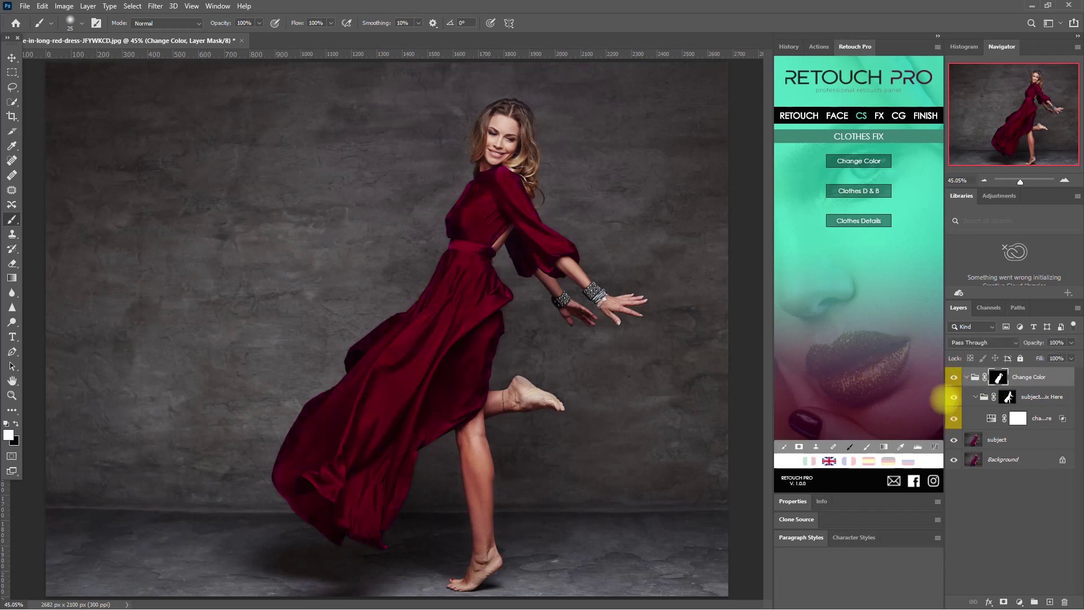
{"action": "left_click", "coordinate": [953, 377]}
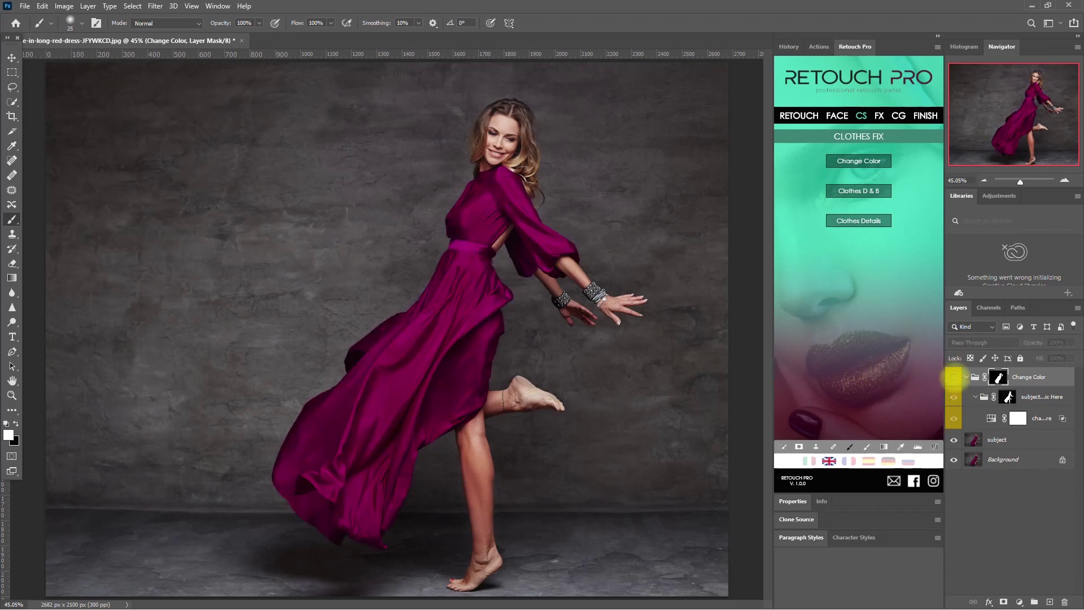
{"action": "left_click", "coordinate": [953, 377]}
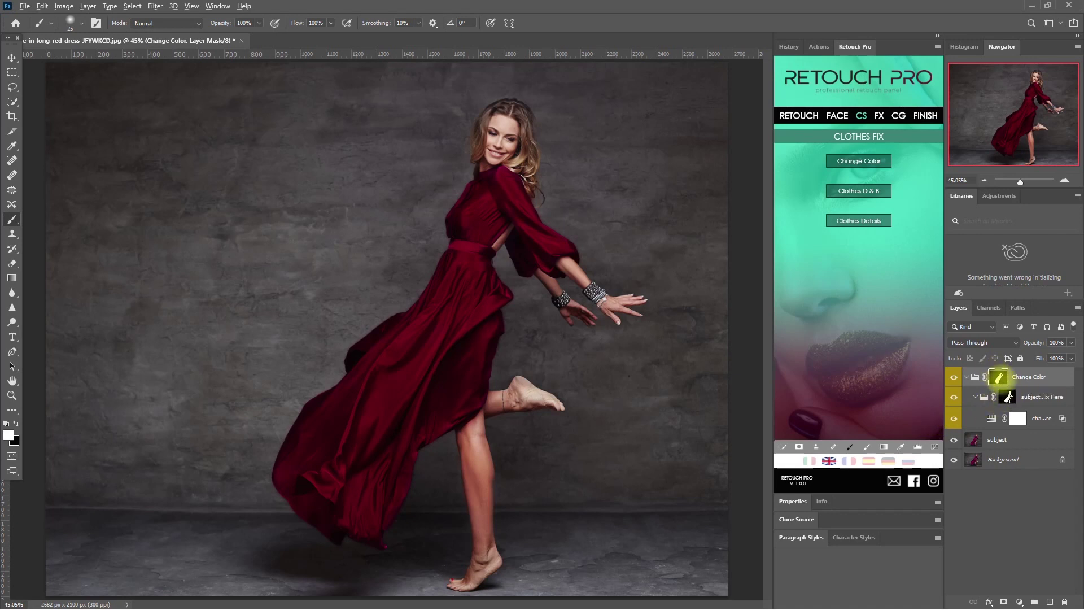
- On the isolated Change Color mask, paint white over the gaps near the hand and skirt
{"action": "left_click", "coordinate": [999, 377], "text": "alt"}
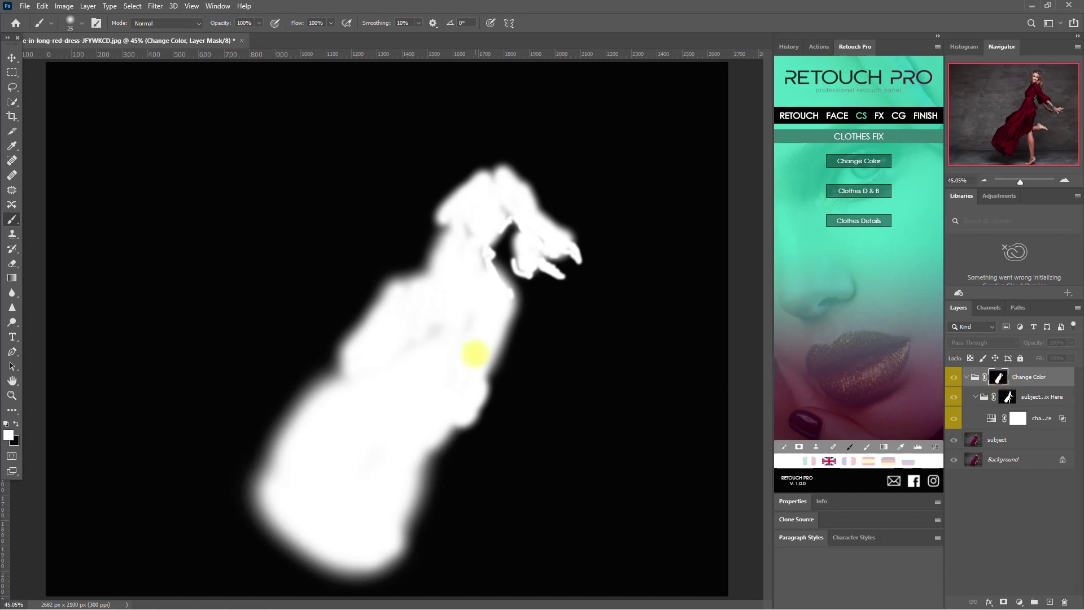
{"action": "scroll", "coordinate": [467, 284], "scroll_direction": "up", "scroll_amount": 5}
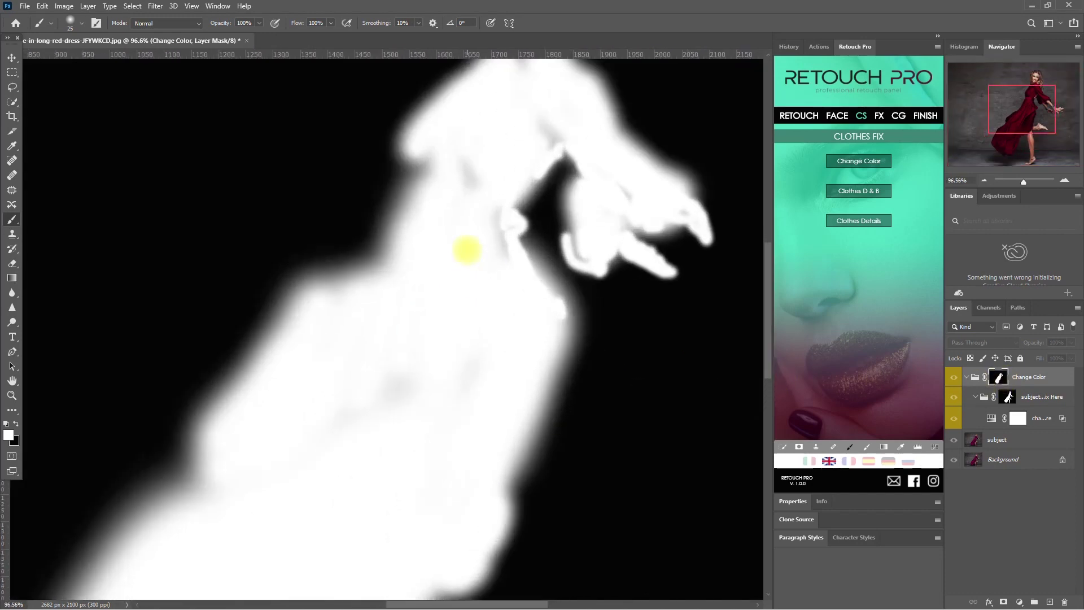
{"action": "key", "text": "bracketright"}
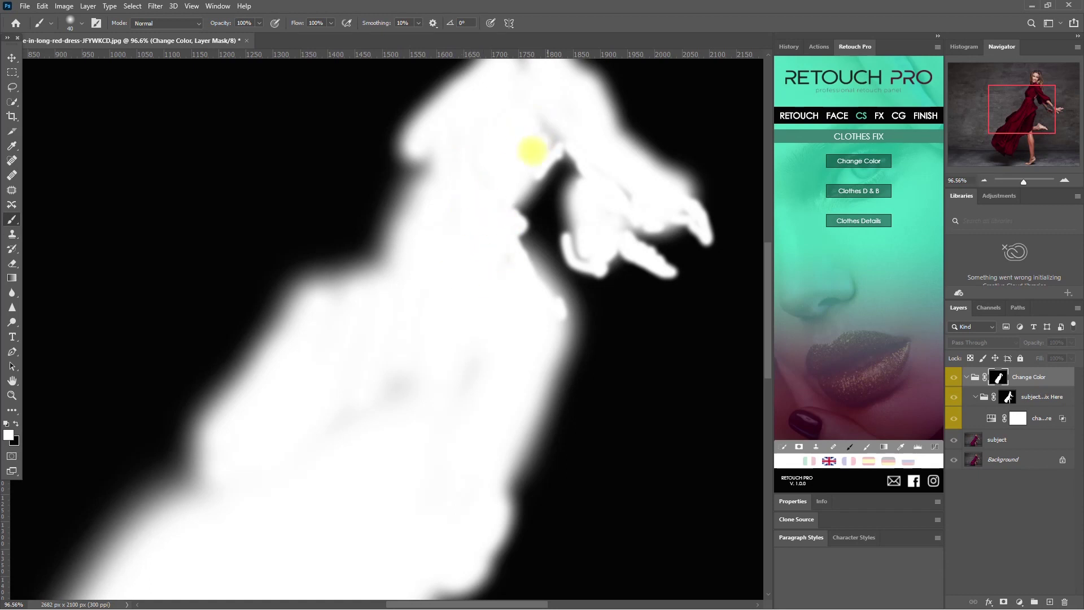
{"action": "scroll", "coordinate": [538, 119], "scroll_direction": "up", "scroll_amount": 1}
{"action": "mouse_move", "coordinate": [617, 223]}
{"action": "left_mouse_down"}
{"action": "mouse_move", "coordinate": [611, 252]}
{"action": "mouse_move", "coordinate": [683, 255]}
{"action": "left_mouse_up"}
{"action": "key", "text": "bracketright"}
{"action": "key", "text": "bracketright"}
{"action": "key", "text": "bracketright"}
{"action": "key", "text": "bracketright"}
{"action": "key", "text": "bracketright"}
{"action": "key", "text": "bracketright"}
{"action": "left_click_drag", "start_coordinate": [417, 418], "coordinate": [511, 401]}
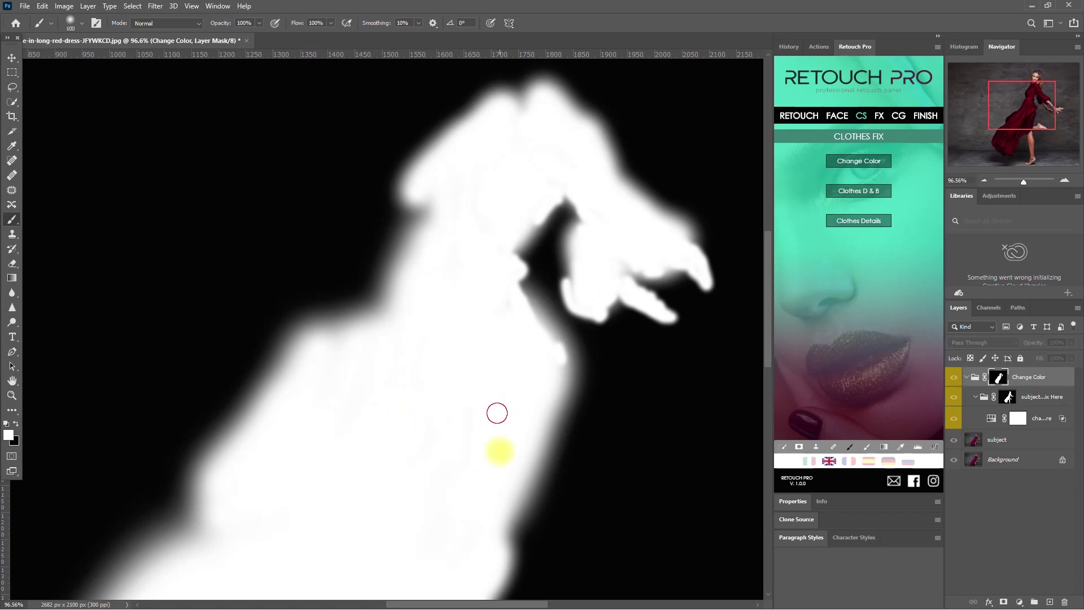
{"action": "scroll", "coordinate": [463, 338], "scroll_direction": "down", "scroll_amount": 3}
{"action": "scroll", "coordinate": [288, 368], "scroll_direction": "right", "scroll_amount": 4}
{"action": "key", "text": "ctrl+0"}
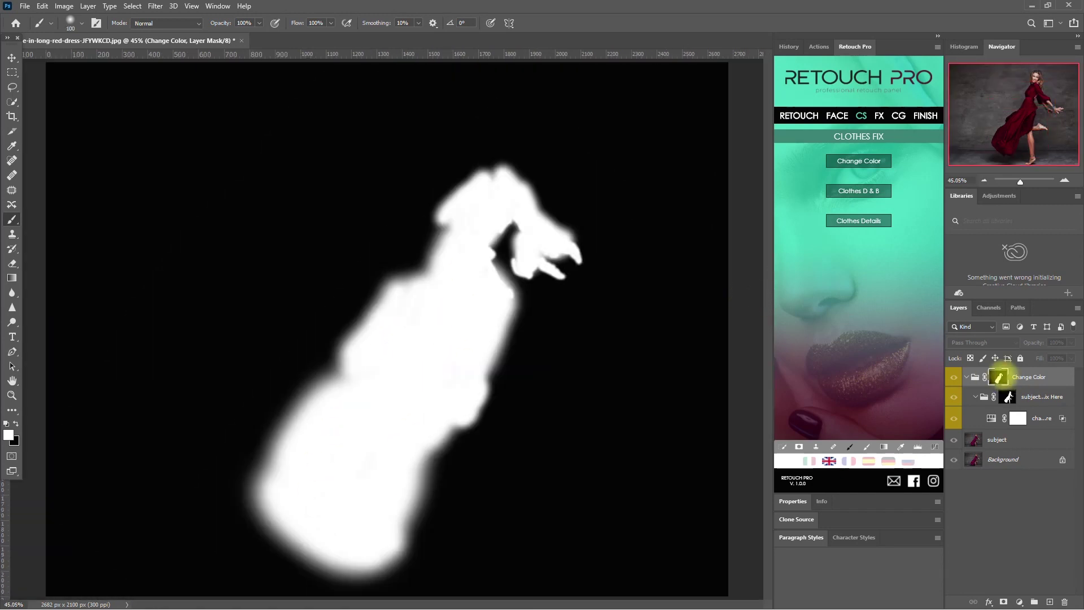
{"action": "left_click", "coordinate": [998, 377], "text": "alt"}
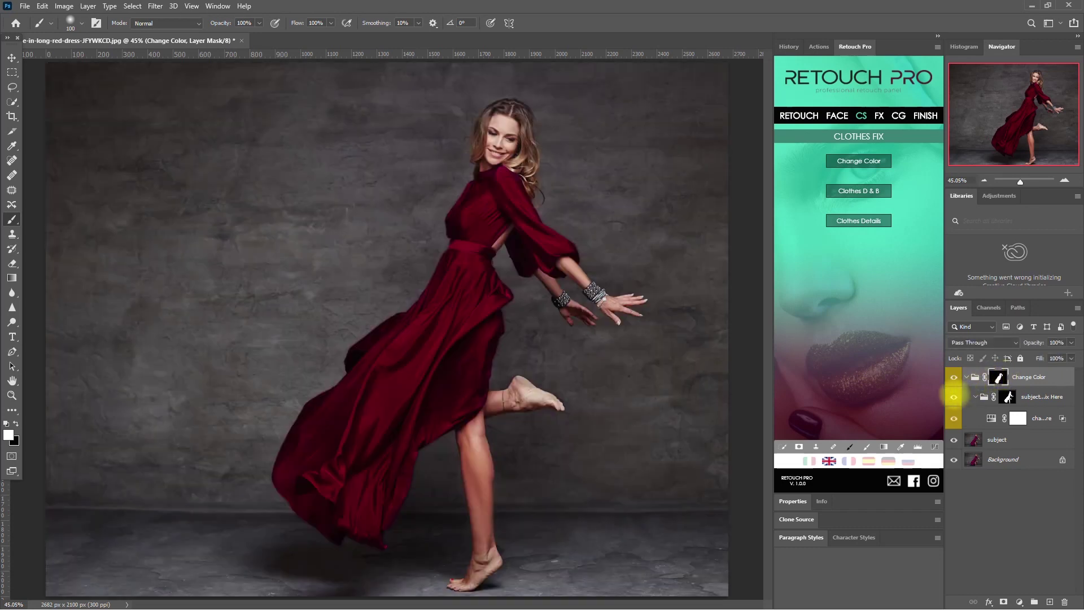
- Set the dress Hue/Saturation to Hue 0, Saturation 63, Lightness +30
{"action": "left_click", "coordinate": [954, 378]}
{"action": "left_click", "coordinate": [954, 378]}
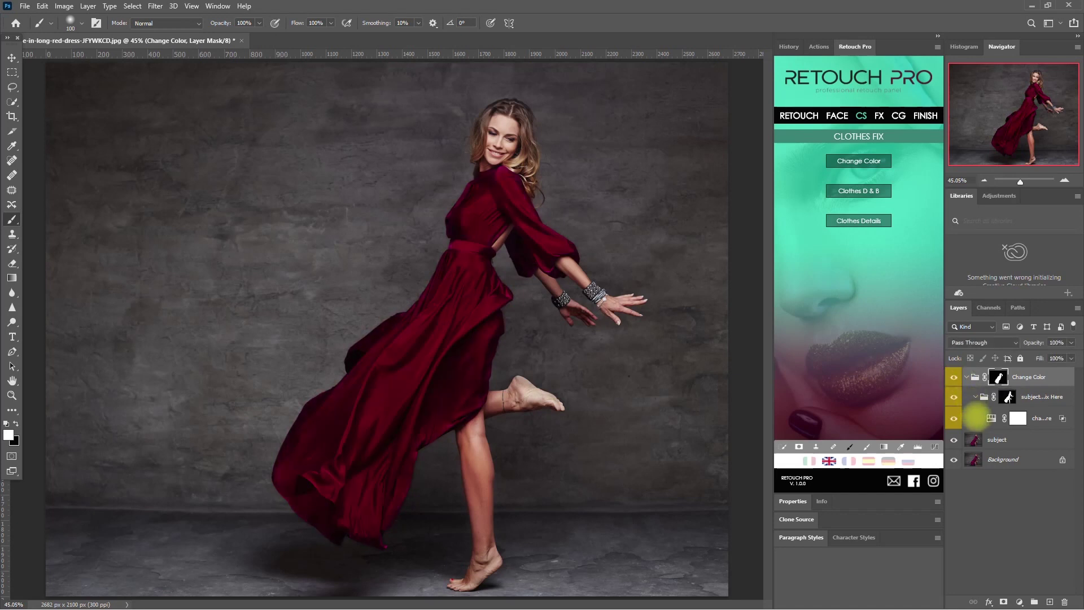
{"action": "double_click", "coordinate": [991, 418]}
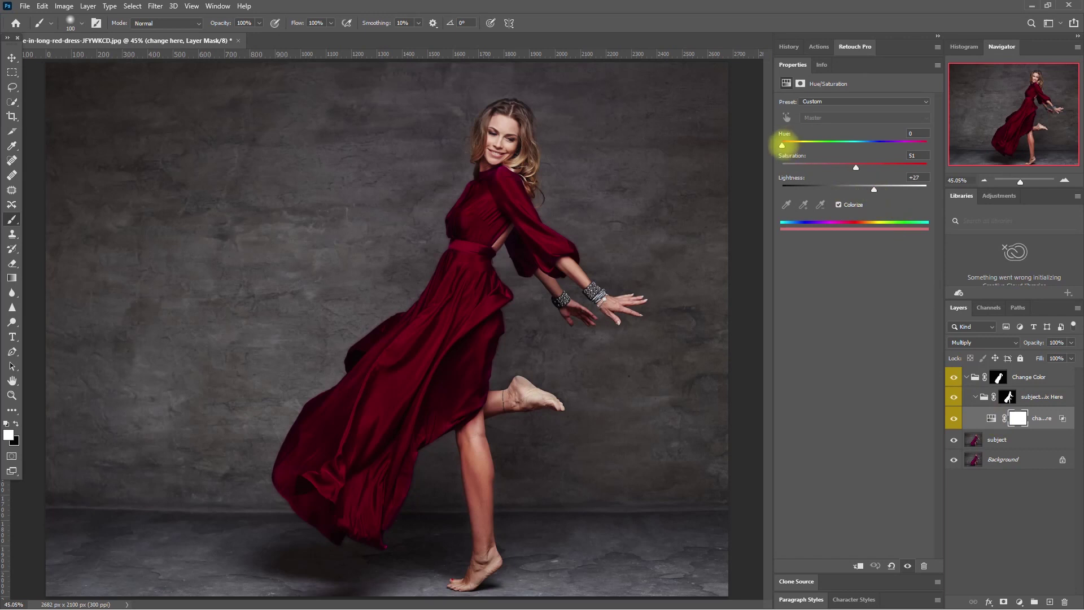
{"action": "mouse_move", "coordinate": [784, 145]}
{"action": "left_mouse_down"}
{"action": "mouse_move", "coordinate": [907, 145]}
{"action": "mouse_move", "coordinate": [769, 146]}
{"action": "left_mouse_up"}
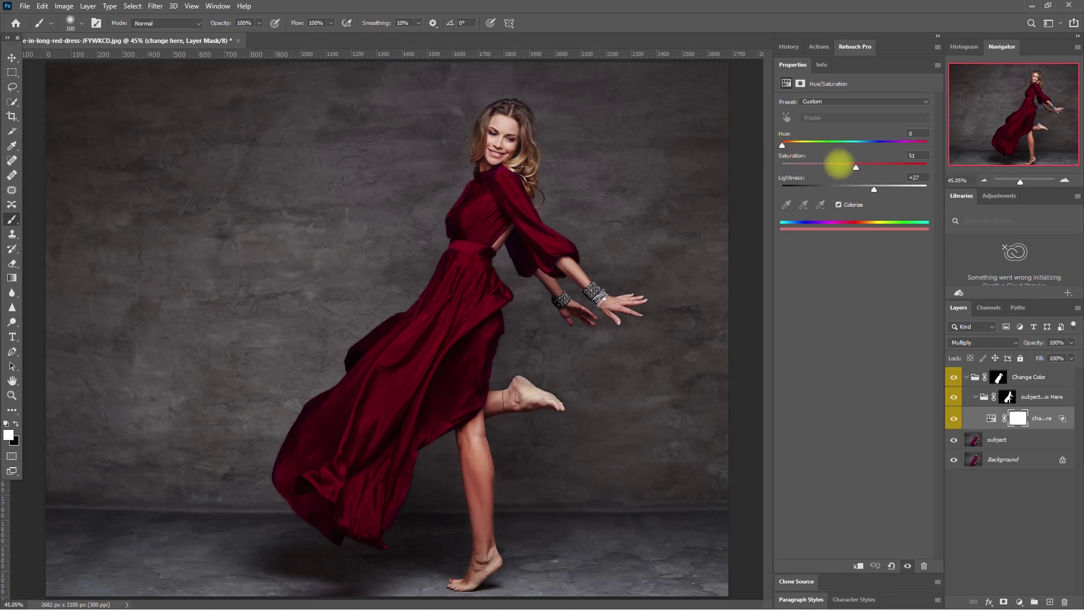
{"action": "left_click_drag", "start_coordinate": [856, 167], "coordinate": [870, 189]}
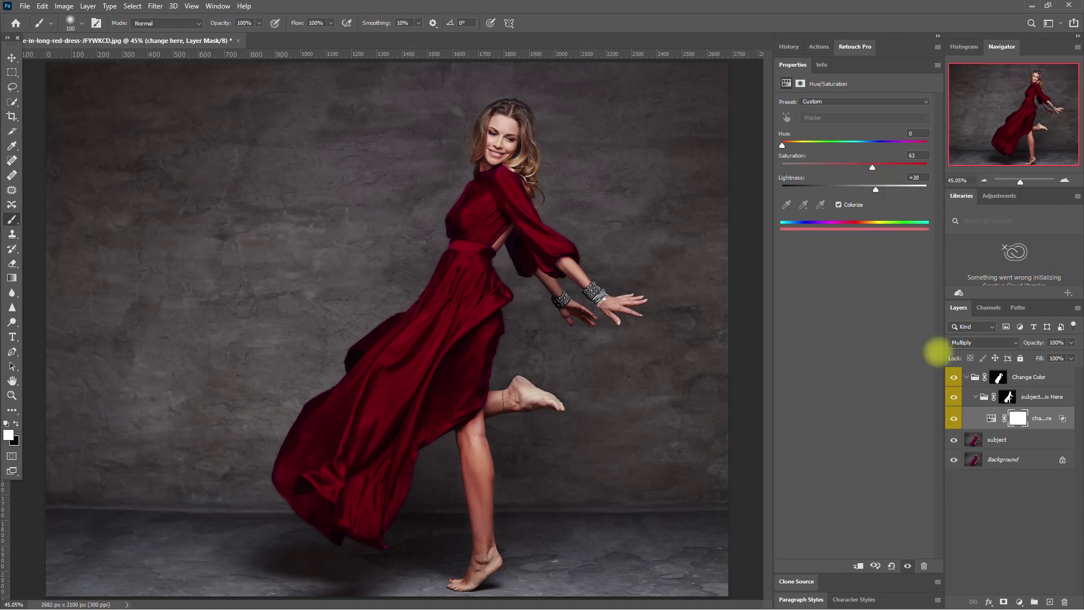
- Compare the recolour with the original and raise the dress saturation to 67
{"action": "left_click", "coordinate": [965, 377]}
{"action": "left_click", "coordinate": [954, 377]}
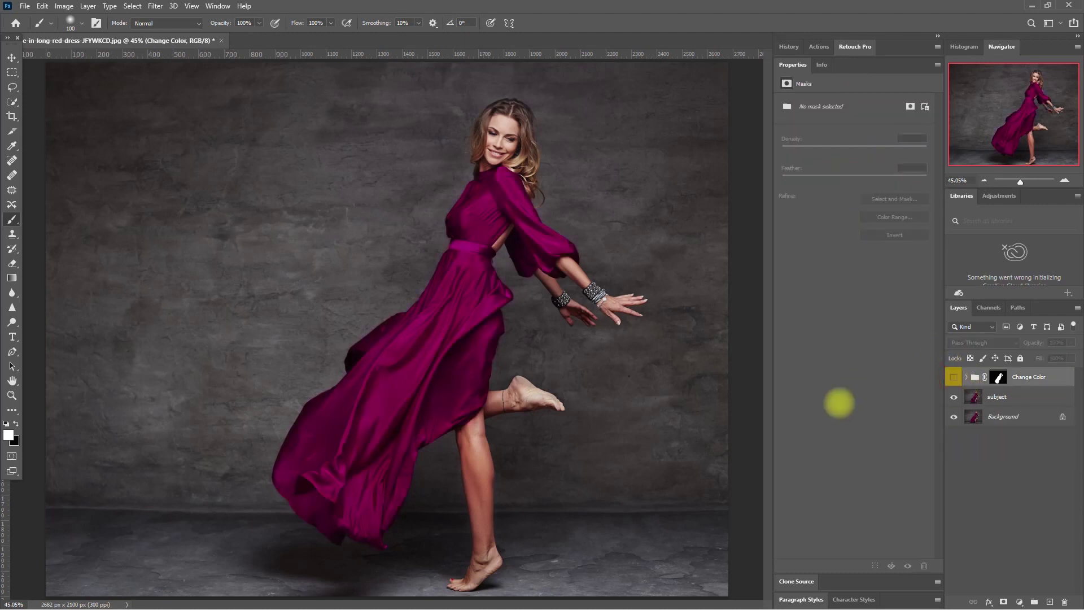
{"action": "left_click", "coordinate": [954, 375]}
{"action": "left_click", "coordinate": [954, 377]}
{"action": "left_click", "coordinate": [954, 377]}
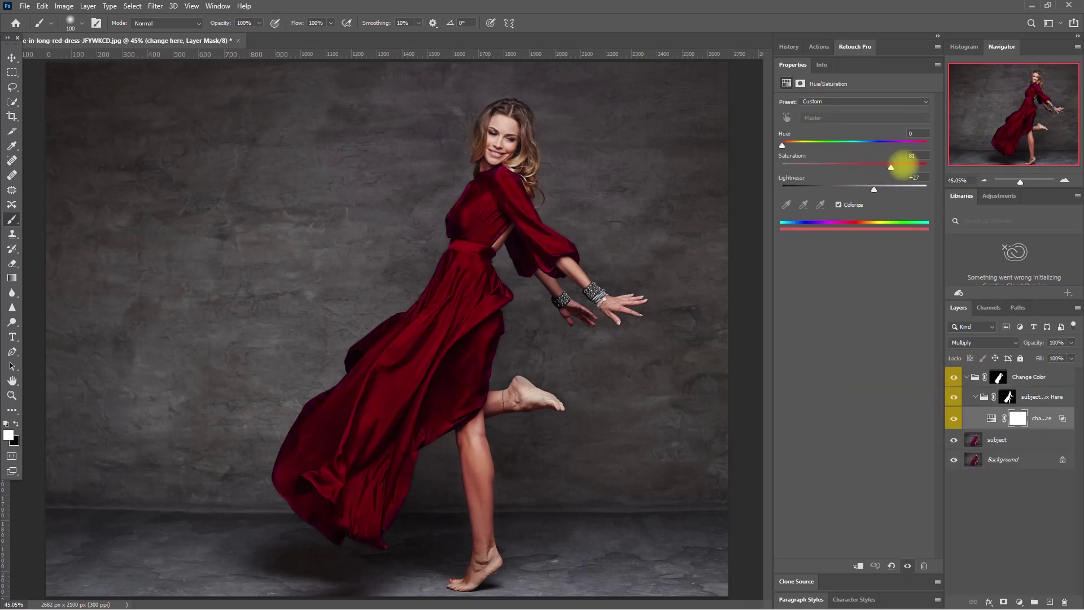
{"action": "mouse_move", "coordinate": [900, 164]}
{"action": "left_mouse_down"}
{"action": "mouse_move", "coordinate": [940, 164]}
{"action": "mouse_move", "coordinate": [758, 164]}
{"action": "mouse_move", "coordinate": [879, 160]}
{"action": "left_mouse_up"}
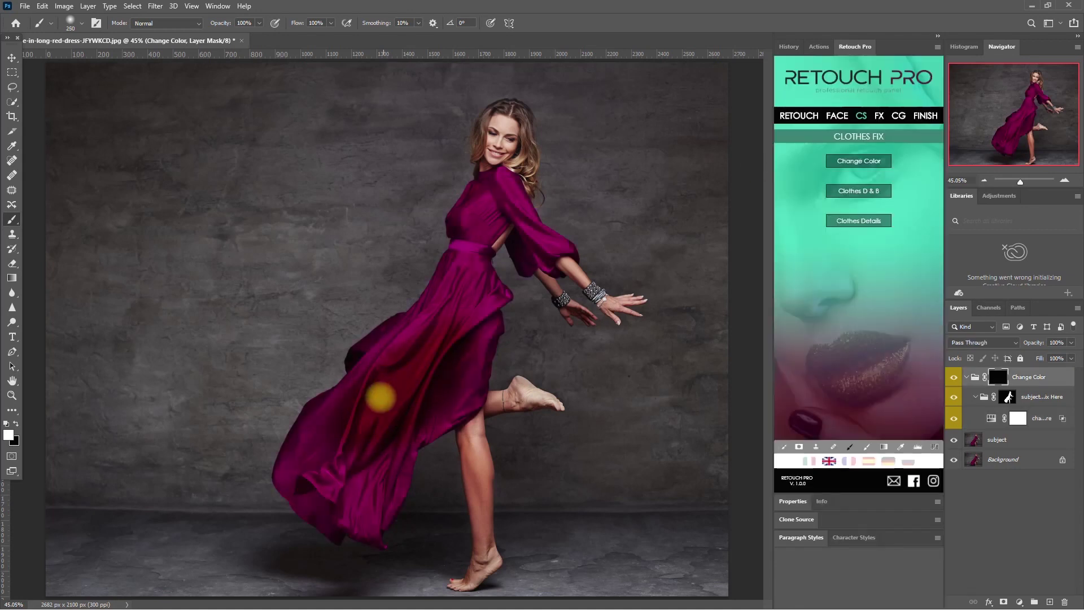
- Paint the remaining magenta skirt, bodice and sleeve areas red on the mask
{"action": "key", "text": "bracketleft"}
{"action": "key", "text": "bracketleft"}
{"action": "key", "text": "bracketleft"}
{"action": "mouse_move", "coordinate": [380, 397]}
{"action": "left_mouse_down"}
{"action": "mouse_move", "coordinate": [323, 527]}
{"action": "mouse_move", "coordinate": [385, 319]}
{"action": "mouse_move", "coordinate": [469, 249]}
{"action": "mouse_move", "coordinate": [491, 294]}
{"action": "mouse_move", "coordinate": [451, 393]}
{"action": "mouse_move", "coordinate": [385, 479]}
{"action": "mouse_move", "coordinate": [475, 399]}
{"action": "left_mouse_up"}
{"action": "key", "text": "bracketleft"}
{"action": "key", "text": "bracketleft"}
{"action": "key", "text": "bracketleft"}
{"action": "key", "text": "bracketright"}
{"action": "mouse_move", "coordinate": [466, 209]}
{"action": "left_mouse_down"}
{"action": "mouse_move", "coordinate": [489, 237]}
{"action": "mouse_move", "coordinate": [469, 194]}
{"action": "mouse_move", "coordinate": [513, 207]}
{"action": "mouse_move", "coordinate": [481, 225]}
{"action": "left_mouse_up"}
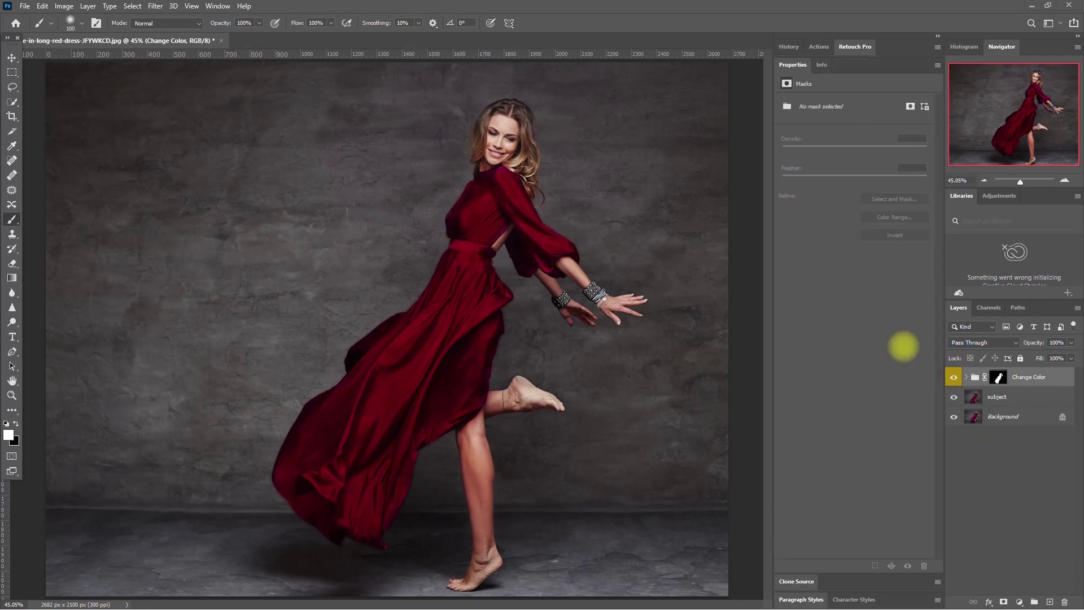
{"action": "left_click", "coordinate": [855, 46]}
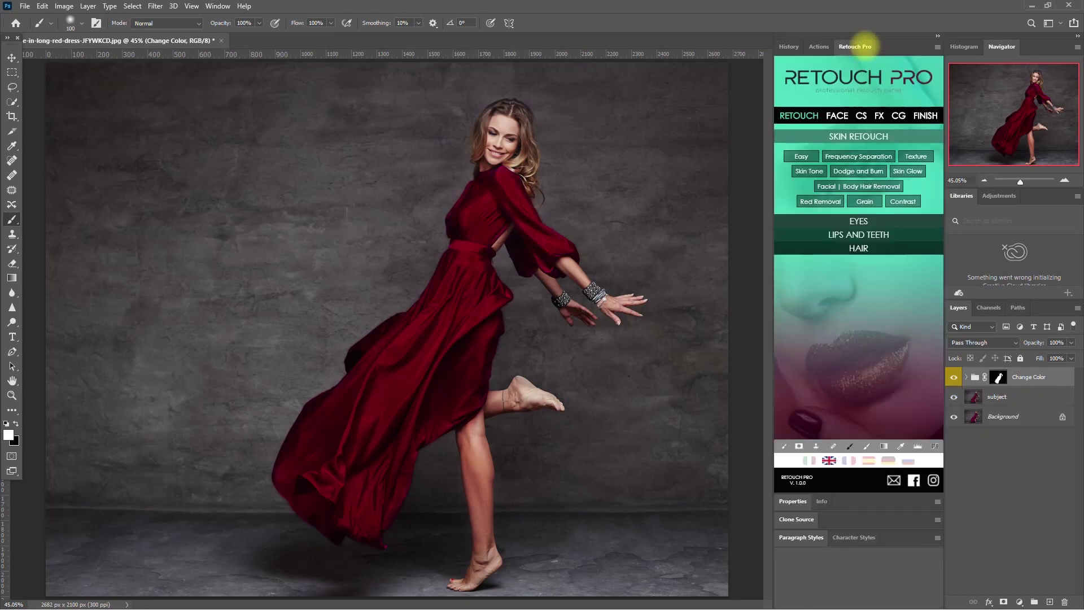
- Add a Clothes D & B group from the CS tab and target the Dodge layer's mask
{"action": "left_click", "coordinate": [862, 115]}
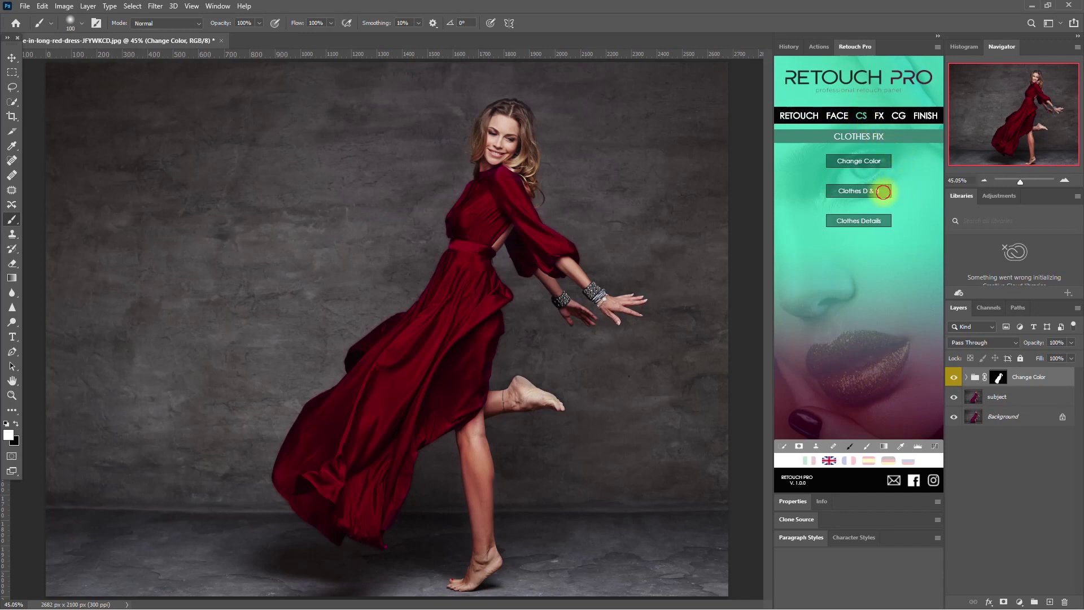
{"action": "left_click", "coordinate": [883, 192]}
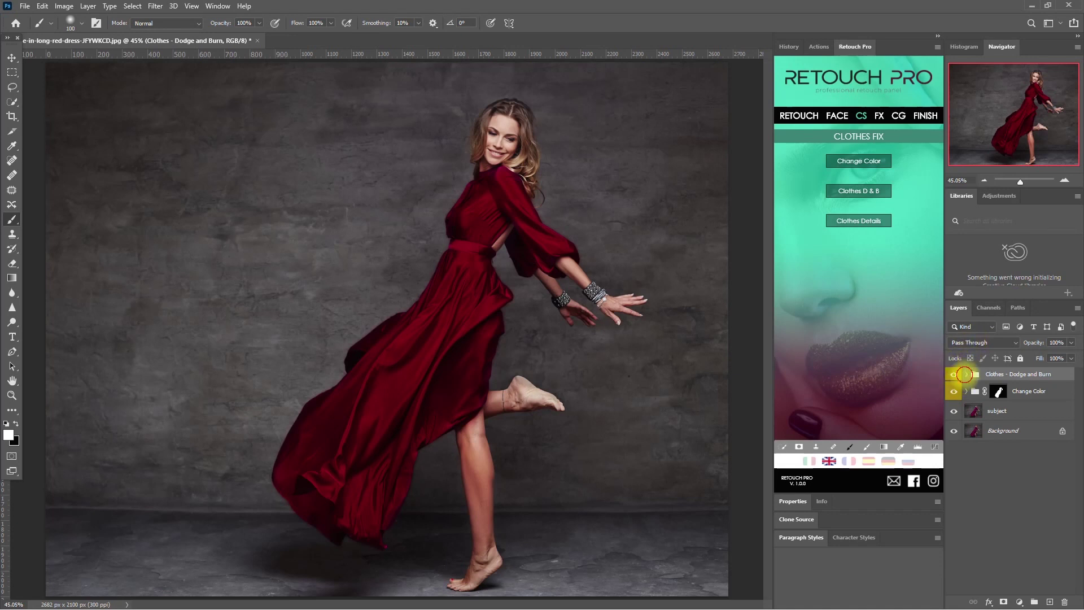
{"action": "left_click", "coordinate": [966, 374]}
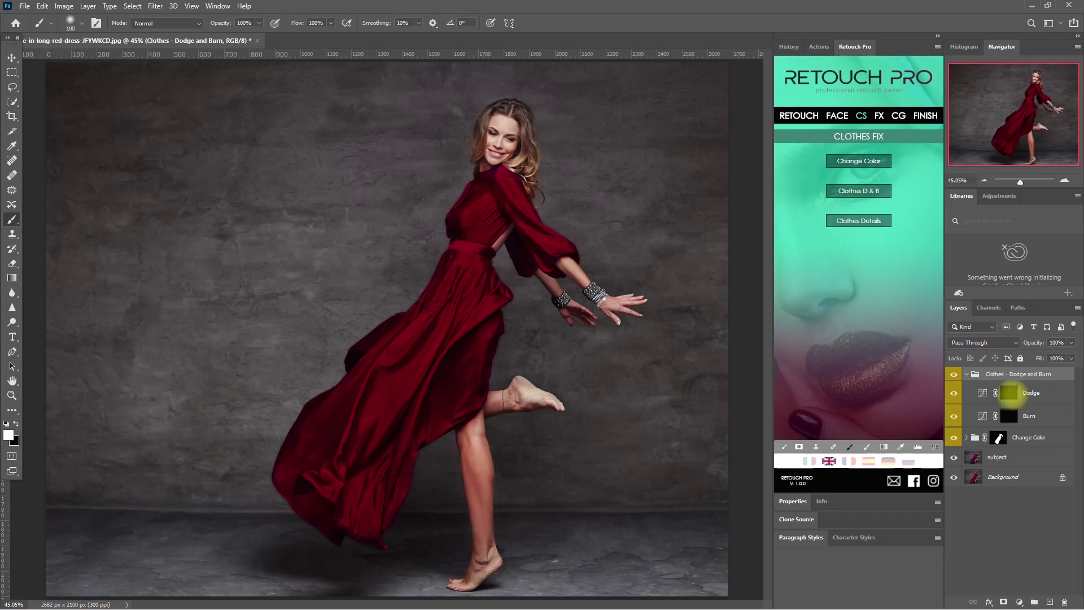
{"action": "left_click", "coordinate": [1010, 394]}
- Brighten highlights on the lower skirt, waist and sleeve on the Dodge mask
{"action": "mouse_move", "coordinate": [366, 428]}
{"action": "left_mouse_down"}
{"action": "mouse_move", "coordinate": [324, 482]}
{"action": "mouse_move", "coordinate": [334, 489]}
{"action": "mouse_move", "coordinate": [363, 424]}
{"action": "mouse_move", "coordinate": [356, 413]}
{"action": "mouse_move", "coordinate": [374, 373]}
{"action": "mouse_move", "coordinate": [371, 403]}
{"action": "mouse_move", "coordinate": [388, 371]}
{"action": "mouse_move", "coordinate": [380, 353]}
{"action": "mouse_move", "coordinate": [433, 311]}
{"action": "mouse_move", "coordinate": [366, 488]}
{"action": "mouse_move", "coordinate": [356, 488]}
{"action": "mouse_move", "coordinate": [356, 523]}
{"action": "left_mouse_up"}
{"action": "key", "text": "bracketleft"}
{"action": "key", "text": "bracketleft"}
{"action": "key", "text": "bracketleft"}
{"action": "key", "text": "bracketleft"}
{"action": "key", "text": "bracketleft"}
{"action": "key", "text": "bracketleft"}
{"action": "mouse_move", "coordinate": [429, 322]}
{"action": "left_mouse_down"}
{"action": "mouse_move", "coordinate": [465, 260]}
{"action": "mouse_move", "coordinate": [478, 259]}
{"action": "mouse_move", "coordinate": [456, 247]}
{"action": "mouse_move", "coordinate": [469, 251]}
{"action": "mouse_move", "coordinate": [504, 178]}
{"action": "mouse_move", "coordinate": [538, 234]}
{"action": "mouse_move", "coordinate": [526, 230]}
{"action": "mouse_move", "coordinate": [564, 247]}
{"action": "mouse_move", "coordinate": [540, 226]}
{"action": "mouse_move", "coordinate": [564, 249]}
{"action": "mouse_move", "coordinate": [540, 257]}
{"action": "mouse_move", "coordinate": [550, 264]}
{"action": "mouse_move", "coordinate": [492, 247]}
{"action": "mouse_move", "coordinate": [462, 256]}
{"action": "mouse_move", "coordinate": [467, 265]}
{"action": "mouse_move", "coordinate": [388, 358]}
{"action": "mouse_move", "coordinate": [499, 299]}
{"action": "mouse_move", "coordinate": [411, 374]}
{"action": "mouse_move", "coordinate": [446, 352]}
{"action": "mouse_move", "coordinate": [409, 446]}
{"action": "mouse_move", "coordinate": [434, 428]}
{"action": "mouse_move", "coordinate": [366, 498]}
{"action": "mouse_move", "coordinate": [425, 462]}
{"action": "mouse_move", "coordinate": [403, 384]}
{"action": "mouse_move", "coordinate": [362, 381]}
{"action": "mouse_move", "coordinate": [377, 361]}
{"action": "mouse_move", "coordinate": [349, 429]}
{"action": "mouse_move", "coordinate": [381, 372]}
{"action": "mouse_move", "coordinate": [347, 406]}
{"action": "mouse_move", "coordinate": [334, 464]}
{"action": "left_mouse_up"}
{"action": "key", "text": "bracketleft"}
{"action": "key", "text": "bracketleft"}
{"action": "key", "text": "bracketright"}
{"action": "key", "text": "bracketleft"}
{"action": "key", "text": "bracketright"}
{"action": "key", "text": "bracketleft"}
{"action": "key", "text": "bracketleft"}
{"action": "key", "text": "bracketright"}
{"action": "key", "text": "bracketright"}
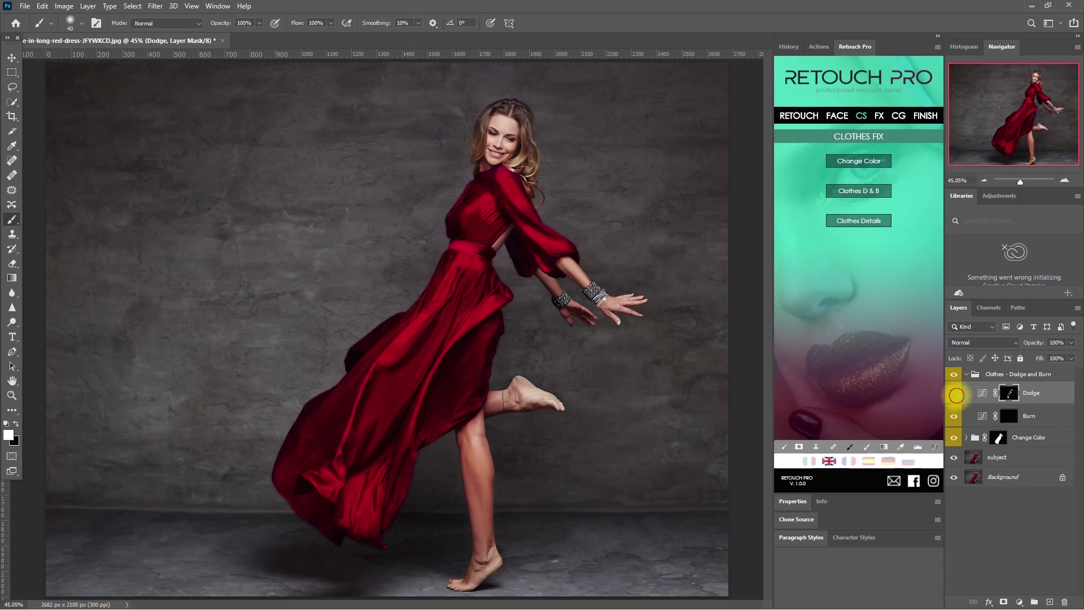
- Toggle the Dodge layer repeatedly to compare the brightened highlights
{"action": "left_click", "coordinate": [954, 394]}
{"action": "left_click", "coordinate": [954, 394]}
{"action": "left_click", "coordinate": [954, 394]}
{"action": "left_click", "coordinate": [955, 394]}
{"action": "left_click", "coordinate": [954, 393]}
{"action": "left_click", "coordinate": [954, 394]}
{"action": "left_click", "coordinate": [954, 394]}
{"action": "left_click", "coordinate": [955, 393]}
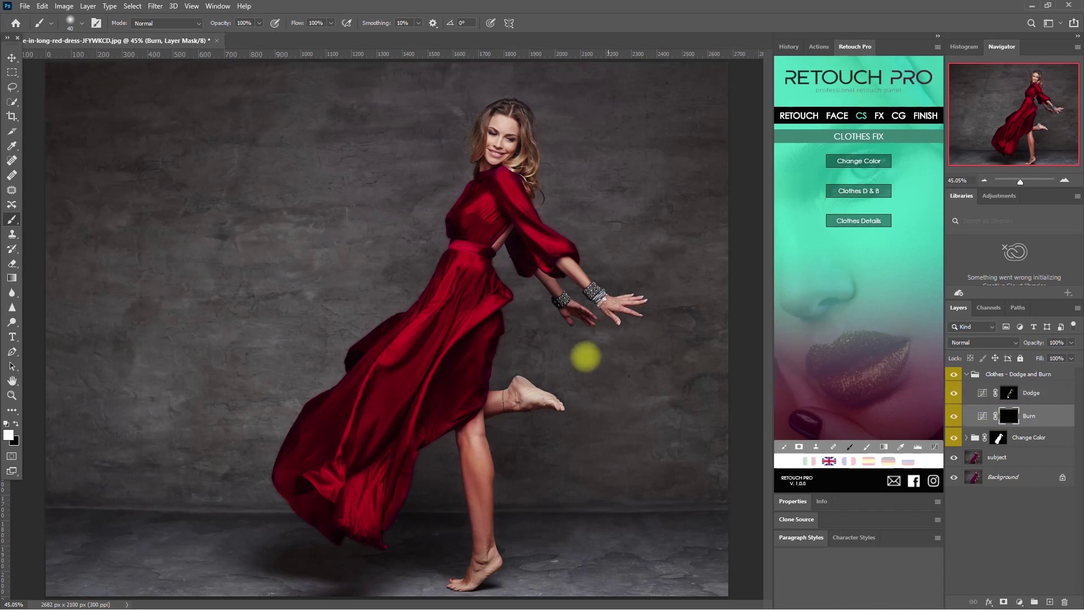
- Deepen the dress's shadow folds on the Burn mask, reworking the skirt fold in black
{"action": "key", "text": "bracketright"}
{"action": "mouse_move", "coordinate": [463, 351]}
{"action": "left_mouse_down"}
{"action": "mouse_move", "coordinate": [438, 404]}
{"action": "mouse_move", "coordinate": [394, 317]}
{"action": "mouse_move", "coordinate": [367, 340]}
{"action": "left_mouse_up"}
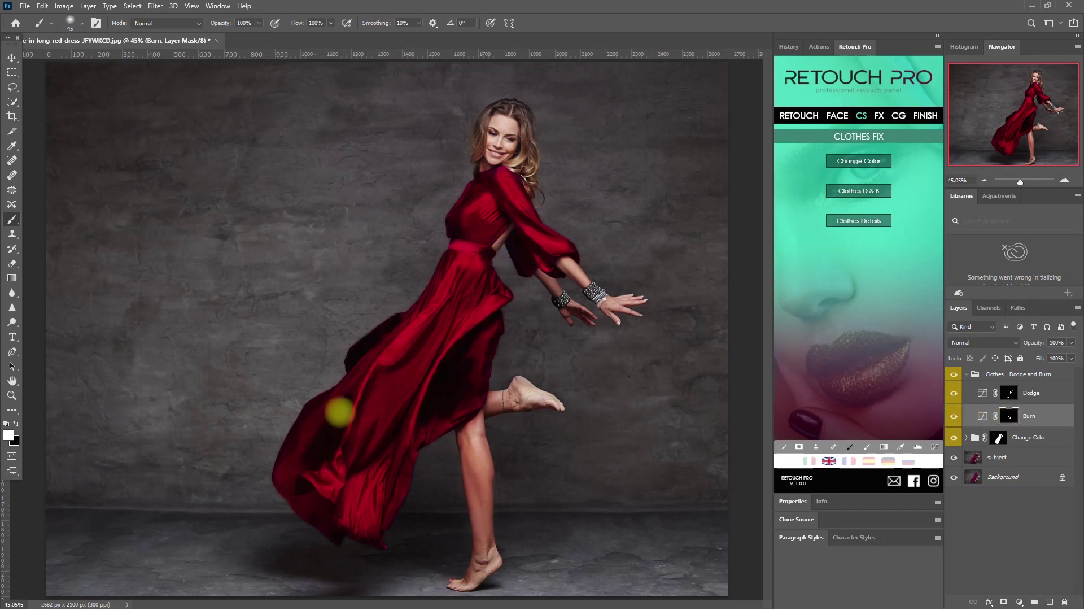
{"action": "left_click", "coordinate": [954, 417]}
{"action": "left_click", "coordinate": [954, 416]}
{"action": "left_click", "coordinate": [954, 416]}
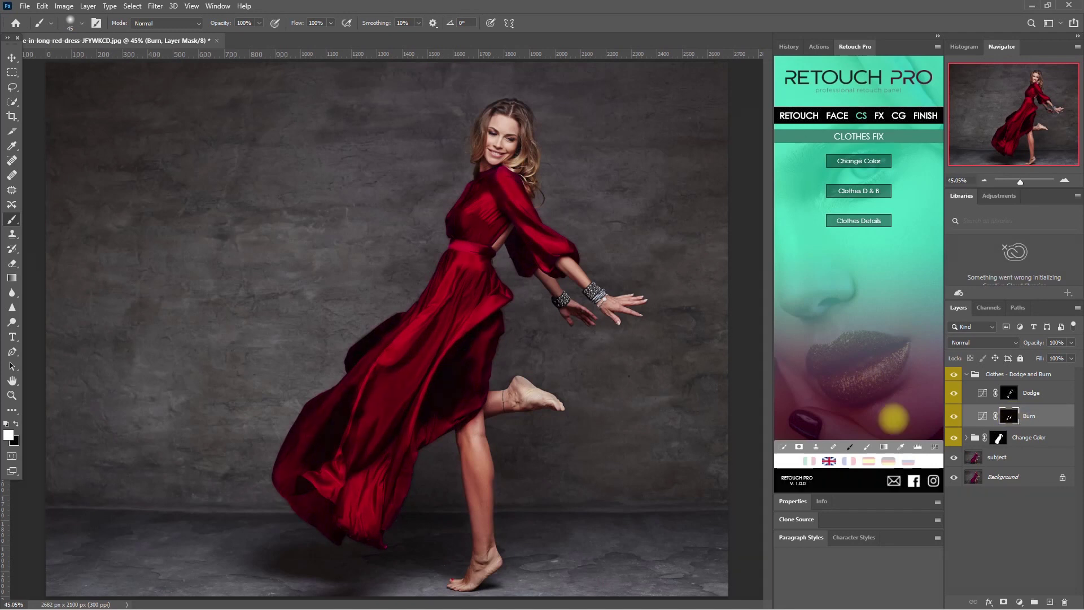
{"action": "left_click", "coordinate": [16, 424]}
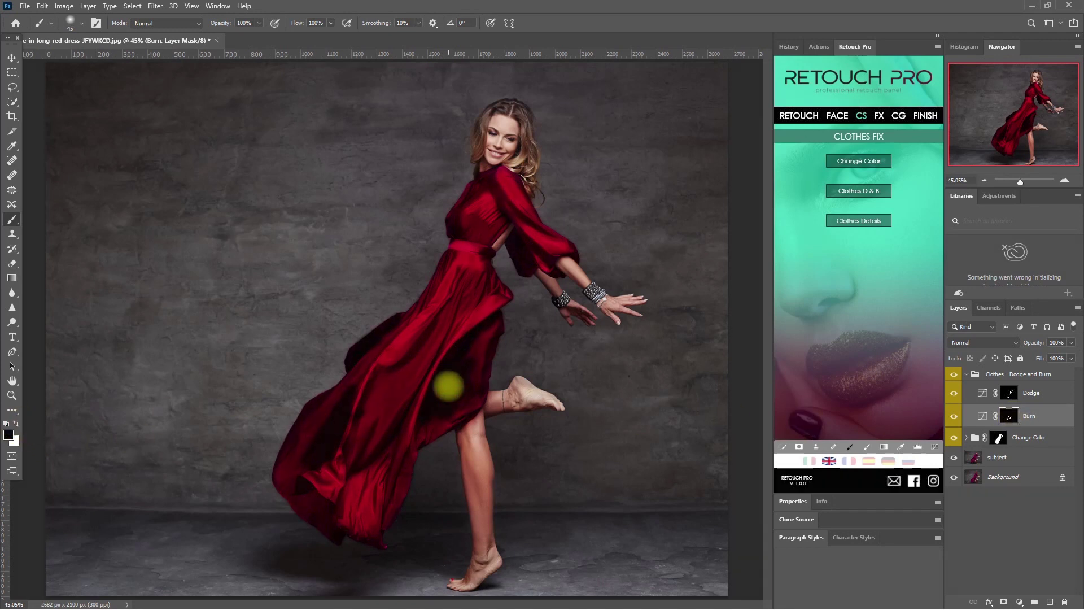
{"action": "key", "text": "bracketright"}
{"action": "key", "text": "bracketright"}
{"action": "key", "text": "bracketright"}
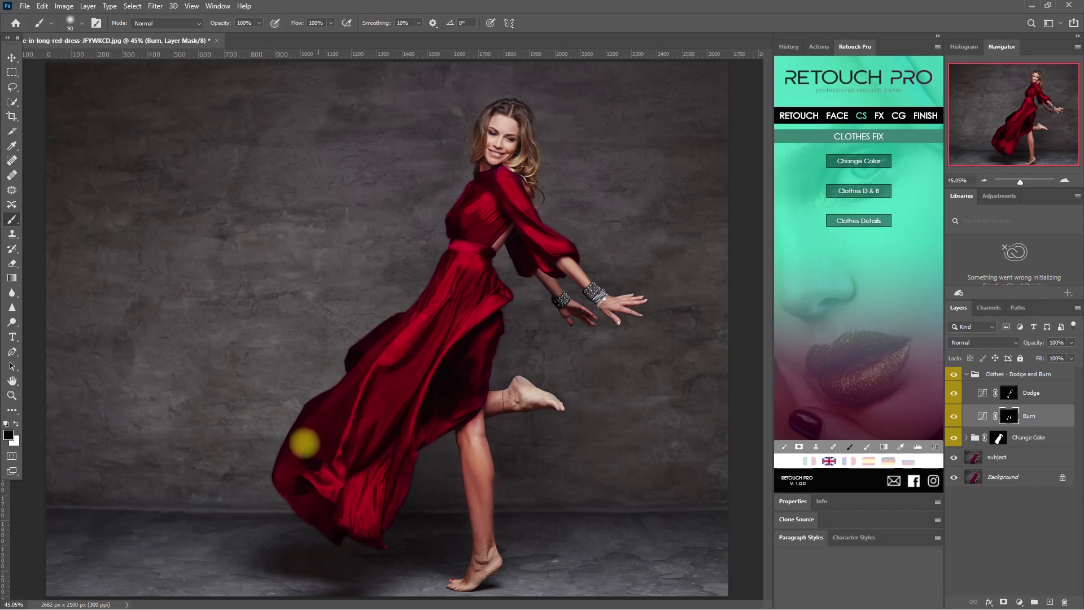
{"action": "mouse_move", "coordinate": [426, 411]}
{"action": "left_mouse_down"}
{"action": "mouse_move", "coordinate": [438, 356]}
{"action": "mouse_move", "coordinate": [467, 359]}
{"action": "mouse_move", "coordinate": [438, 400]}
{"action": "mouse_move", "coordinate": [491, 339]}
{"action": "mouse_move", "coordinate": [387, 353]}
{"action": "mouse_move", "coordinate": [352, 435]}
{"action": "mouse_move", "coordinate": [310, 320]}
{"action": "mouse_move", "coordinate": [402, 368]}
{"action": "left_mouse_up"}
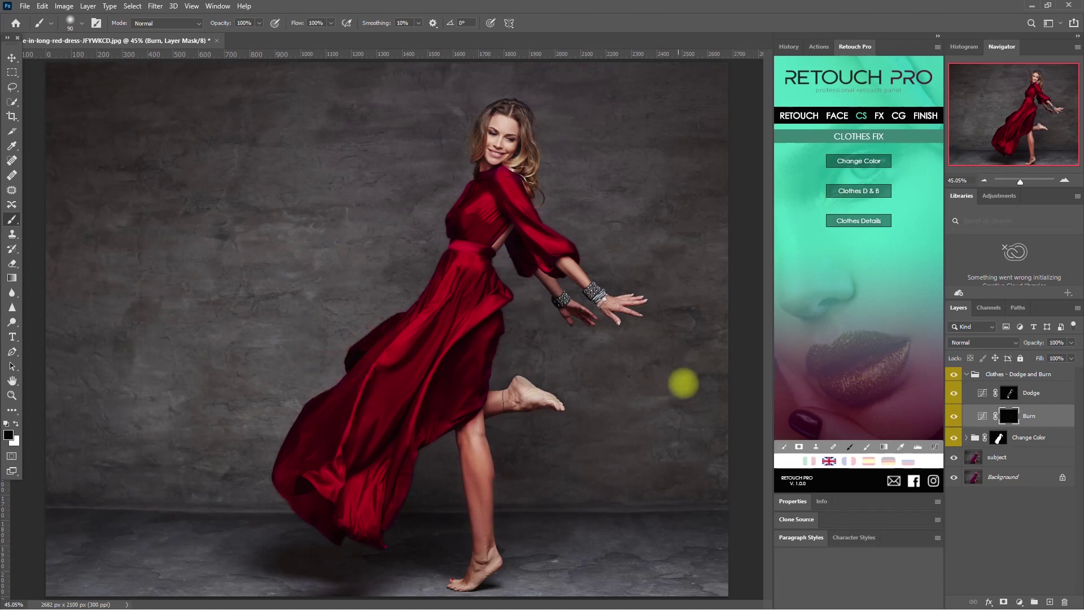
- Toggle the Clothes - Dodge and Burn group to compare before and after
{"action": "left_click", "coordinate": [971, 373]}
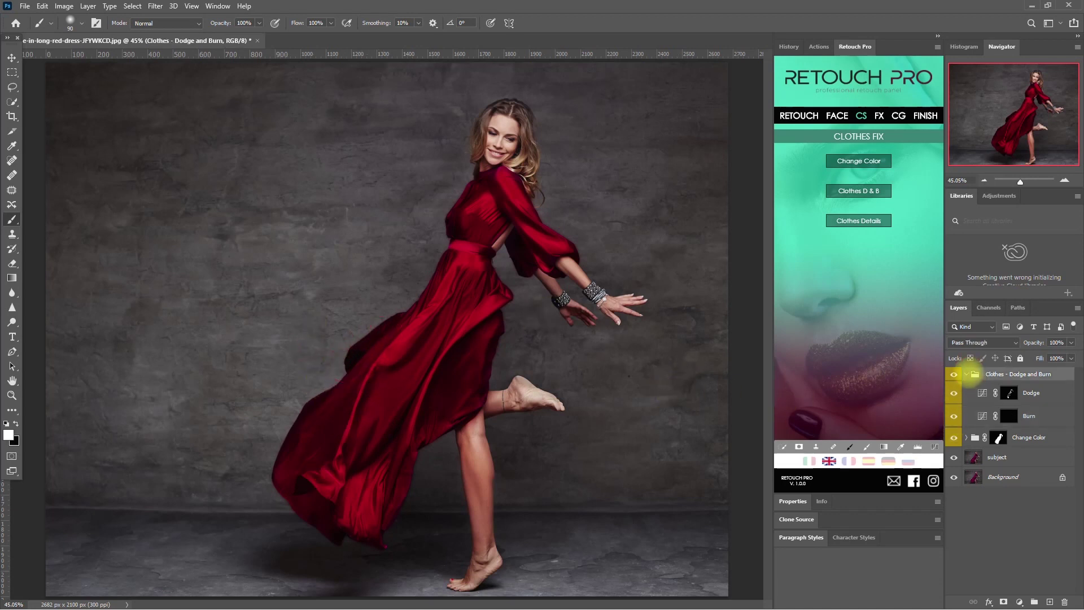
{"action": "left_click", "coordinate": [954, 373]}
{"action": "left_click", "coordinate": [954, 373]}
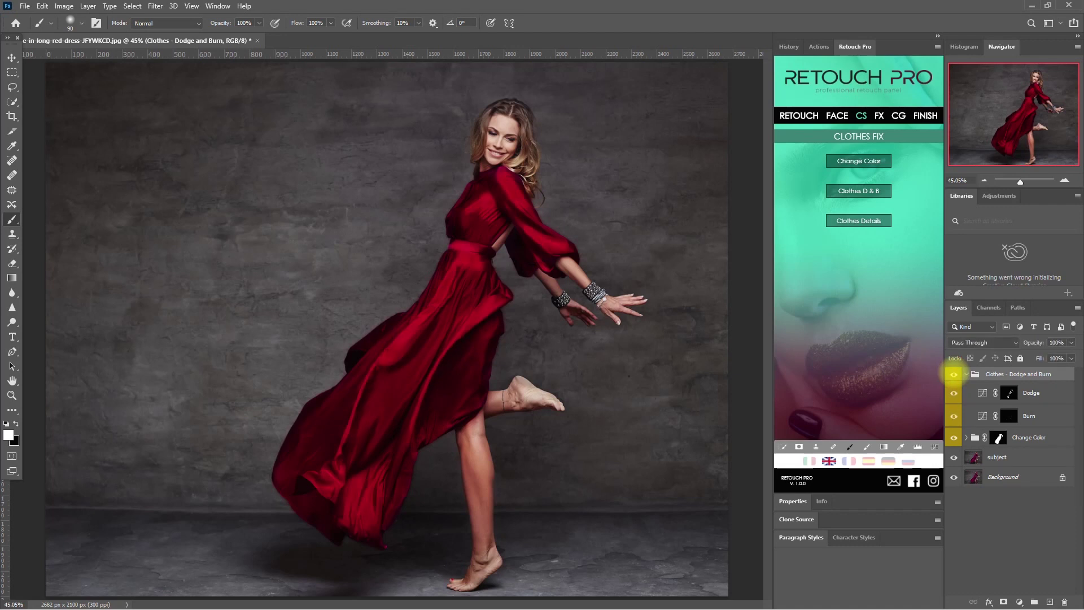
{"action": "left_click", "coordinate": [954, 374]}
{"action": "left_click", "coordinate": [954, 374]}
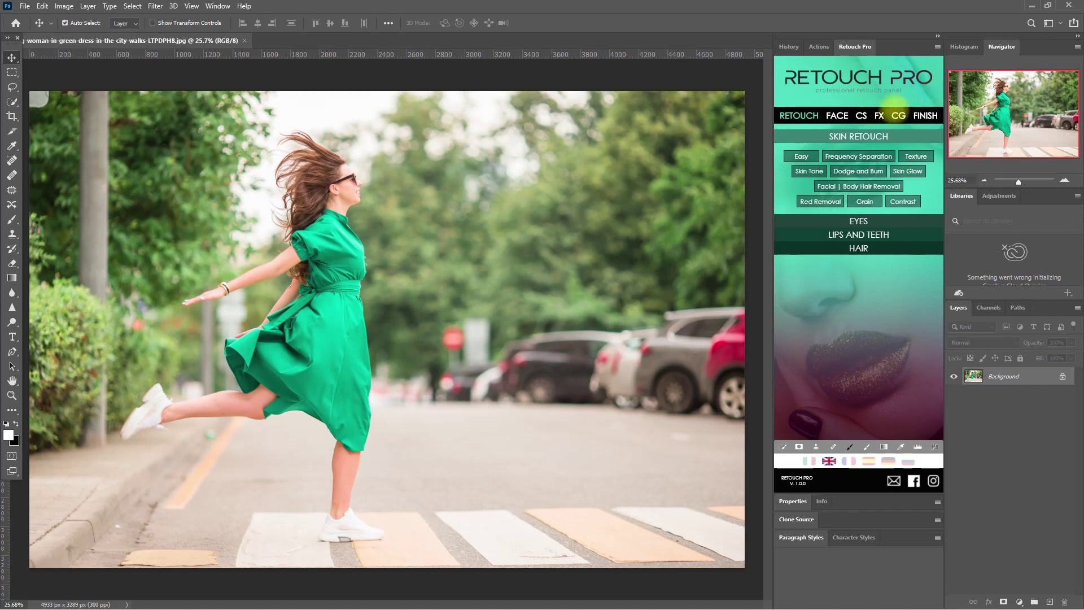
- Add a Change Color group, invert its mask, paint a skirt patch, and open its Hue/Saturation settings
{"action": "left_click", "coordinate": [861, 115]}
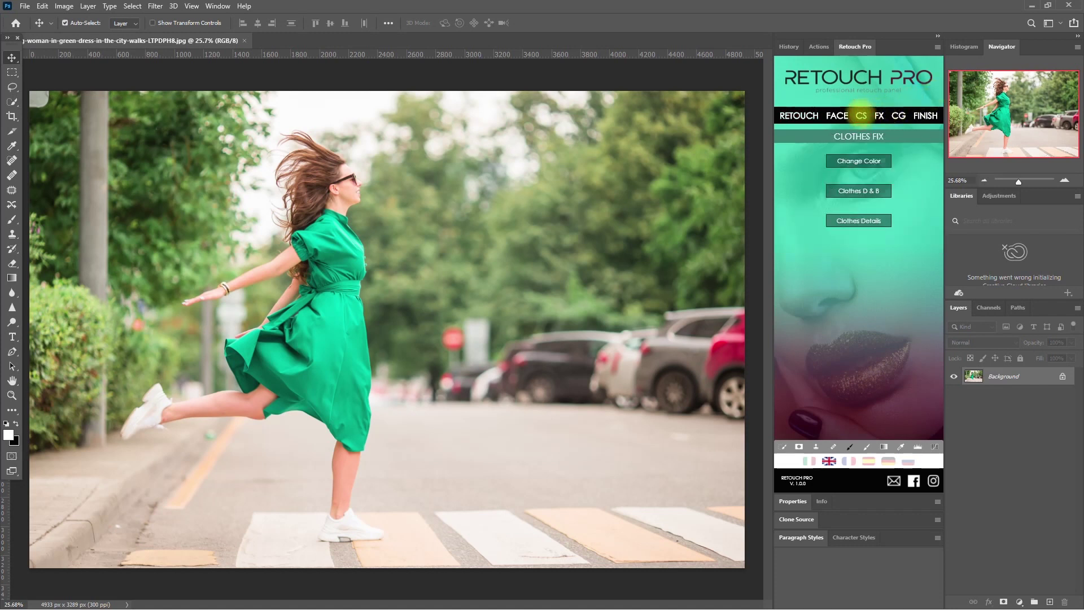
{"action": "left_click", "coordinate": [887, 160]}
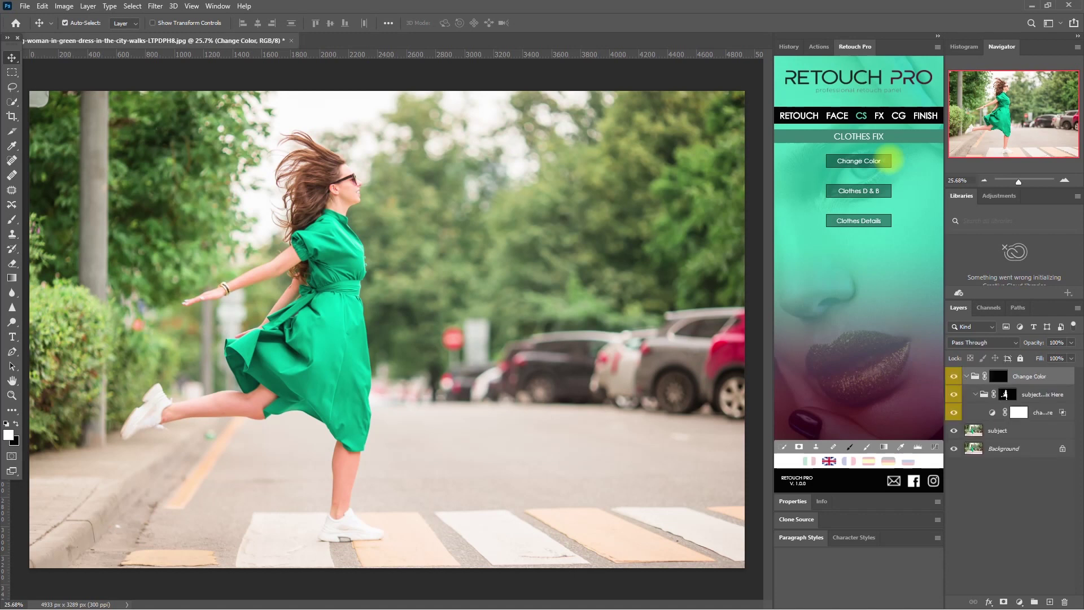
{"action": "key", "text": "b"}
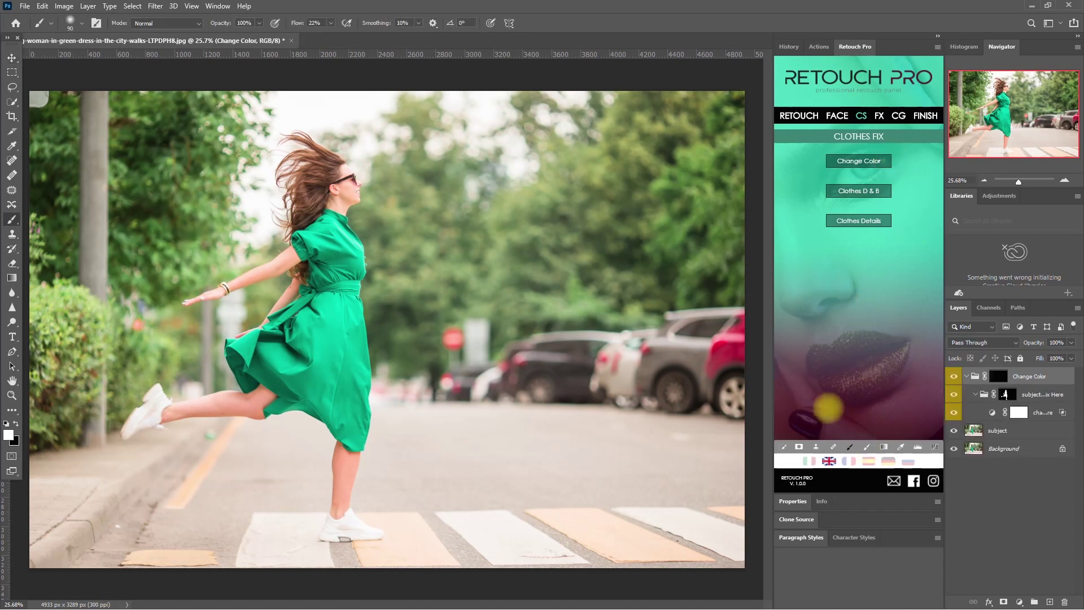
{"action": "left_click", "coordinate": [998, 375]}
{"action": "key", "text": "ctrl+BackSpace"}
{"action": "mouse_move", "coordinate": [332, 339]}
{"action": "left_mouse_down"}
{"action": "mouse_move", "coordinate": [327, 351]}
{"action": "mouse_move", "coordinate": [339, 339]}
{"action": "mouse_move", "coordinate": [331, 329]}
{"action": "mouse_move", "coordinate": [344, 341]}
{"action": "mouse_move", "coordinate": [332, 346]}
{"action": "mouse_move", "coordinate": [346, 330]}
{"action": "left_mouse_up"}
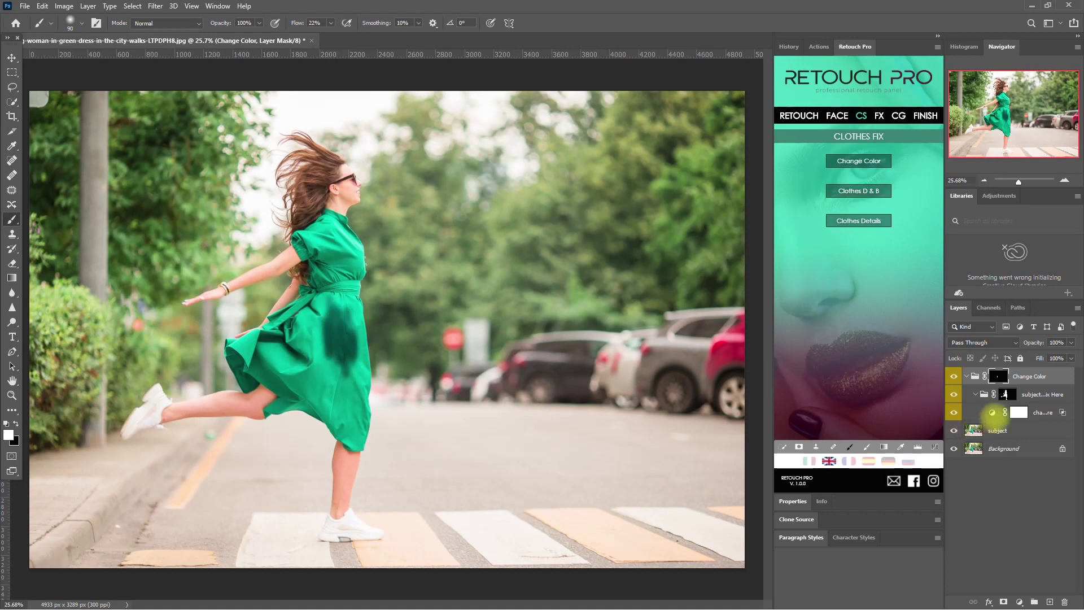
{"action": "double_click", "coordinate": [992, 412]}
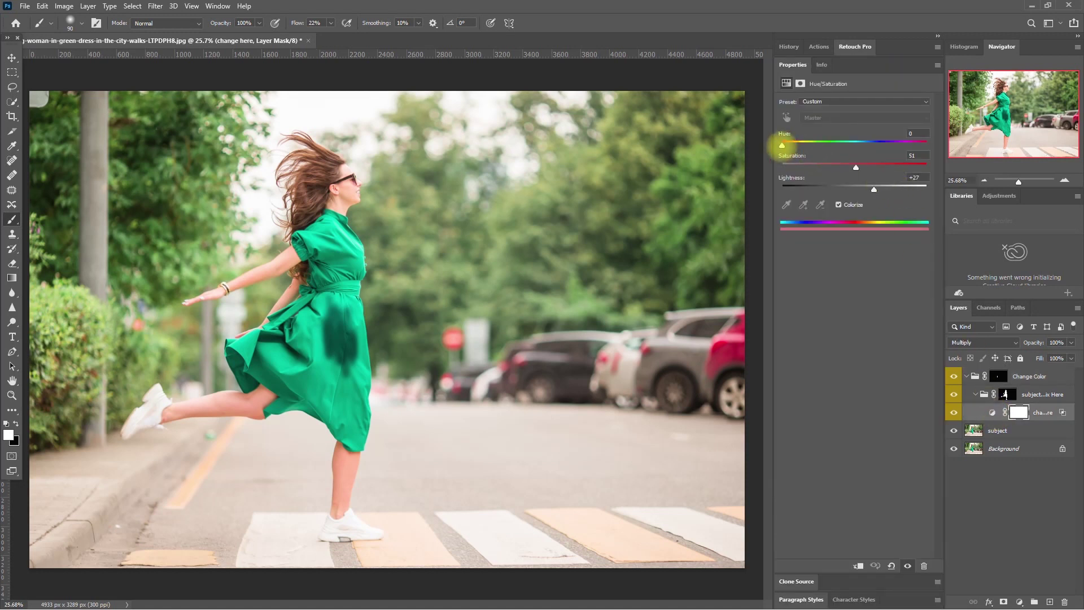
- Shift the Hue to 224 and brush the dress body, sash and ribbon into the mask
{"action": "left_click_drag", "start_coordinate": [784, 145], "coordinate": [865, 145]}
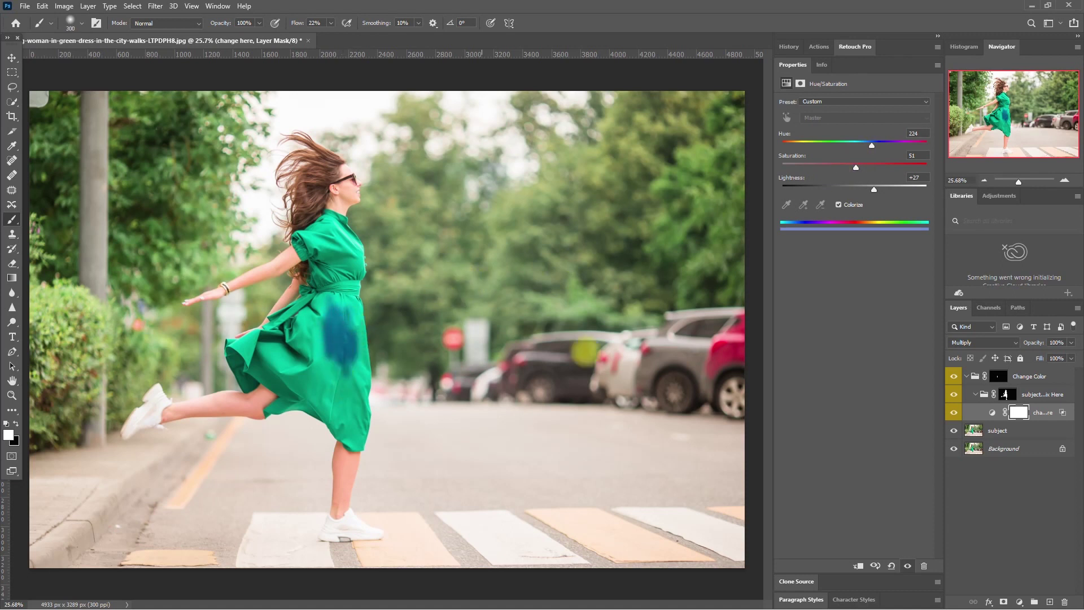
{"action": "left_click", "coordinate": [999, 376]}
{"action": "mouse_move", "coordinate": [353, 330]}
{"action": "left_mouse_down"}
{"action": "mouse_move", "coordinate": [344, 382]}
{"action": "mouse_move", "coordinate": [358, 371]}
{"action": "left_mouse_up"}
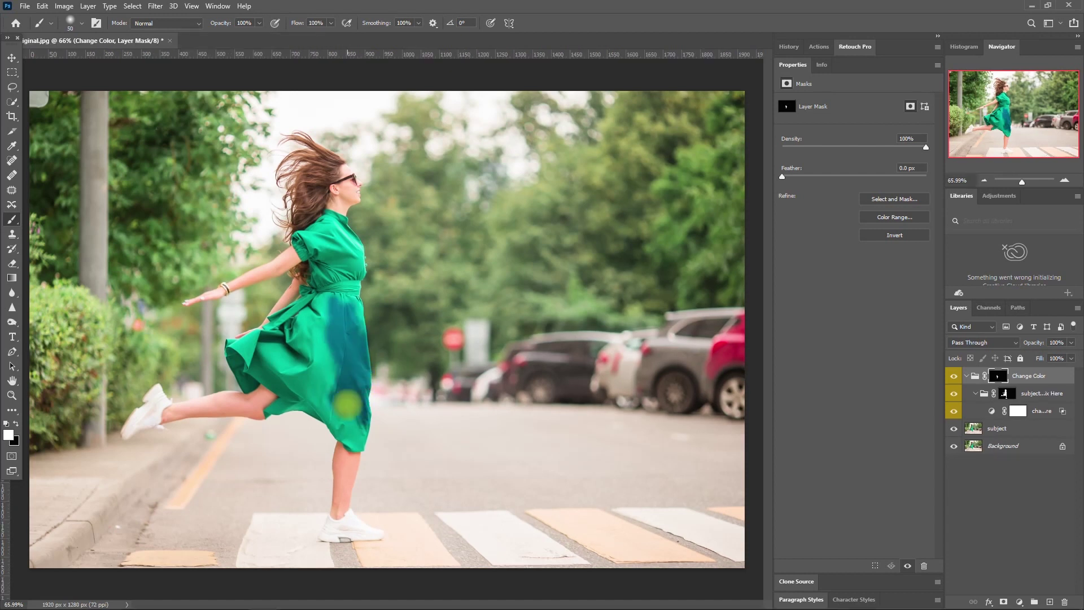
{"action": "mouse_move", "coordinate": [348, 403]}
{"action": "left_mouse_down"}
{"action": "mouse_move", "coordinate": [326, 393]}
{"action": "mouse_move", "coordinate": [342, 346]}
{"action": "mouse_move", "coordinate": [307, 242]}
{"action": "mouse_move", "coordinate": [333, 311]}
{"action": "mouse_move", "coordinate": [312, 393]}
{"action": "mouse_move", "coordinate": [307, 322]}
{"action": "left_mouse_up"}
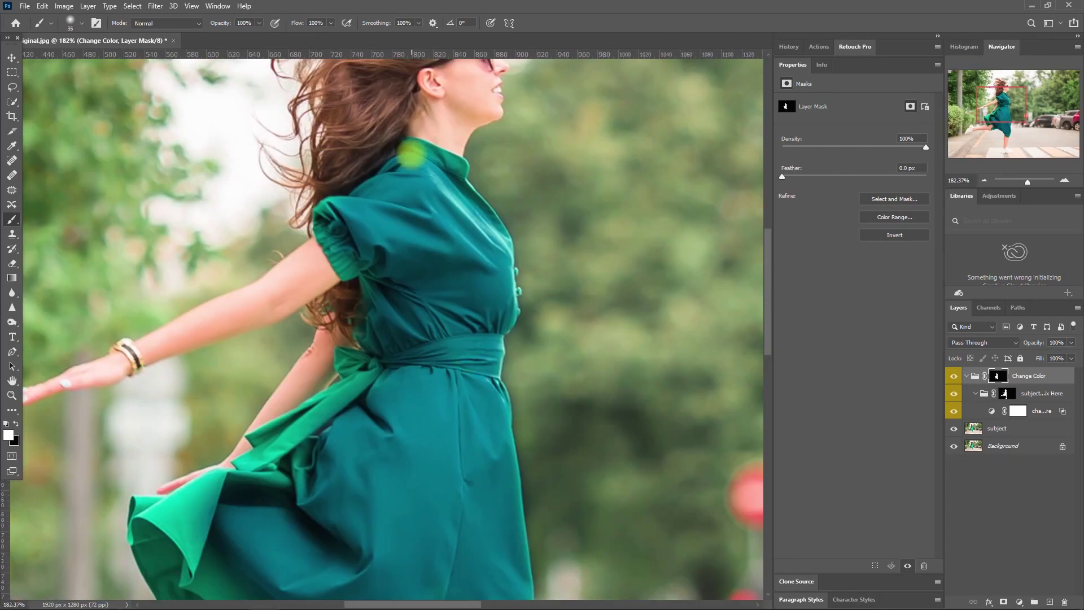
{"action": "mouse_move", "coordinate": [361, 361]}
{"action": "left_mouse_down"}
{"action": "mouse_move", "coordinate": [266, 446]}
{"action": "mouse_move", "coordinate": [350, 398]}
{"action": "left_mouse_up"}
- Paint the remaining lower dress edges into the mask with a smaller white brush
{"action": "scroll", "coordinate": [350, 398], "scroll_direction": "down", "scroll_amount": 3}
{"action": "mouse_move", "coordinate": [182, 423]}
{"action": "left_mouse_down"}
{"action": "mouse_move", "coordinate": [189, 416]}
{"action": "mouse_move", "coordinate": [177, 443]}
{"action": "mouse_move", "coordinate": [243, 548]}
{"action": "left_mouse_up"}
{"action": "scroll", "coordinate": [243, 548], "scroll_direction": "down", "scroll_amount": 3}
{"action": "key", "text": "x"}
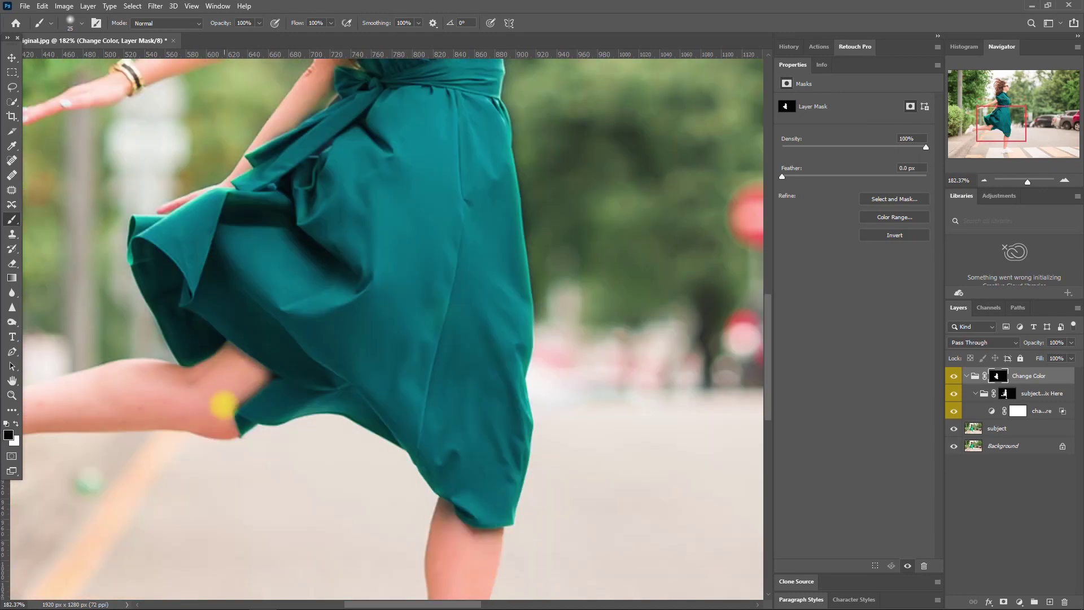
{"action": "key", "text": "ctrl+0"}
{"action": "key", "text": "x"}
{"action": "scroll", "coordinate": [246, 350], "scroll_direction": "up", "scroll_amount": 5}
{"action": "key", "text": "bracketleft"}
{"action": "key", "text": "bracketleft"}
{"action": "key", "text": "bracketleft"}
{"action": "key", "text": "ctrl+0"}
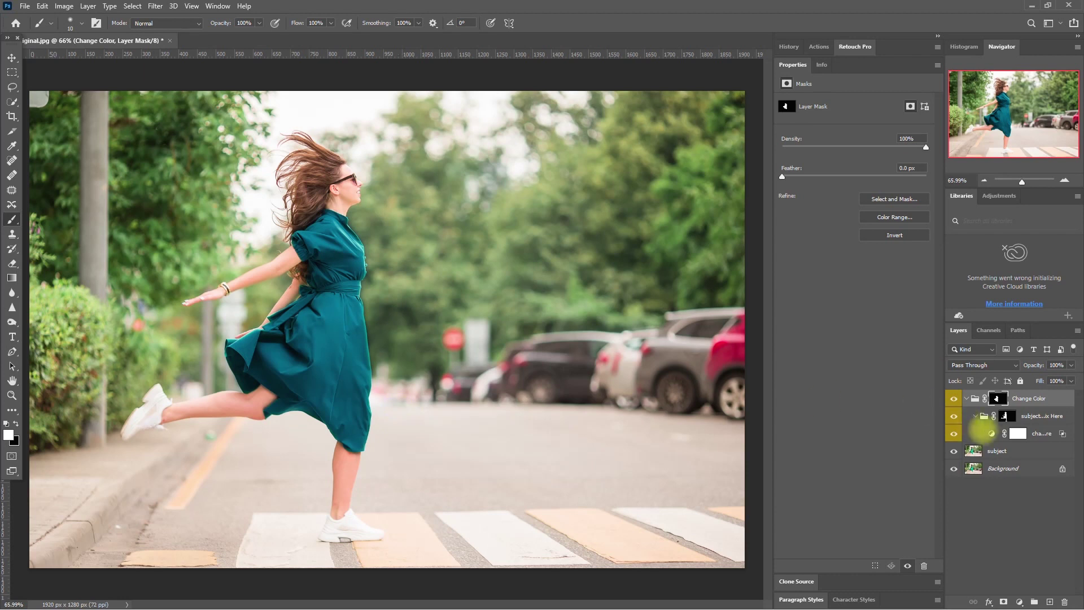
- Nudge the Hue/Saturation hue to 225, compare the teal on and off, and return to Retouch Pro
{"action": "left_click", "coordinate": [974, 429]}
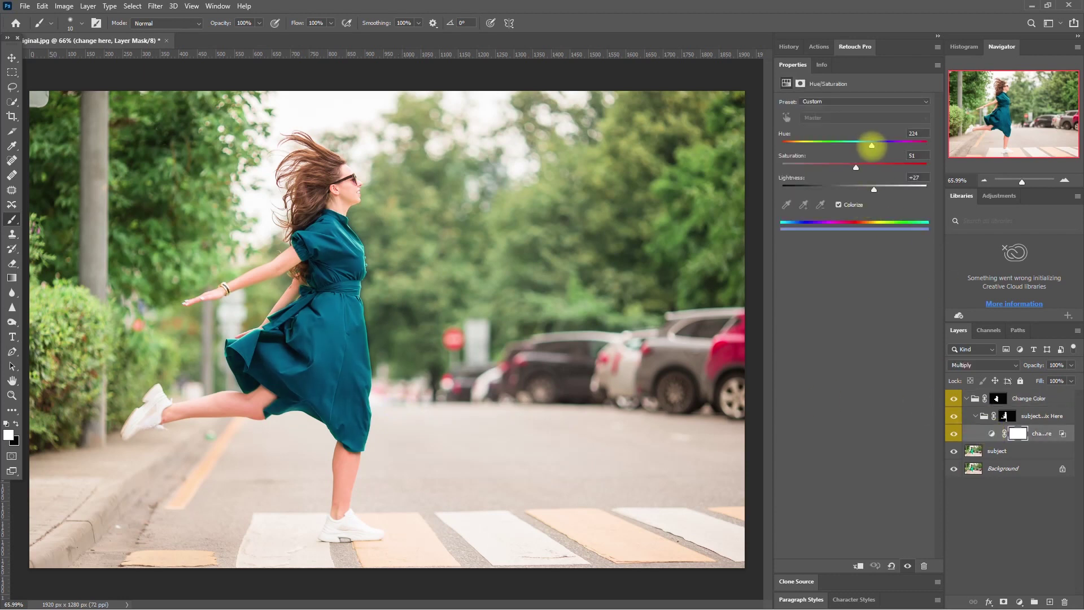
{"action": "left_click", "coordinate": [954, 413]}
{"action": "left_click", "coordinate": [954, 412]}
{"action": "left_click", "coordinate": [954, 415]}
{"action": "left_click", "coordinate": [954, 416]}
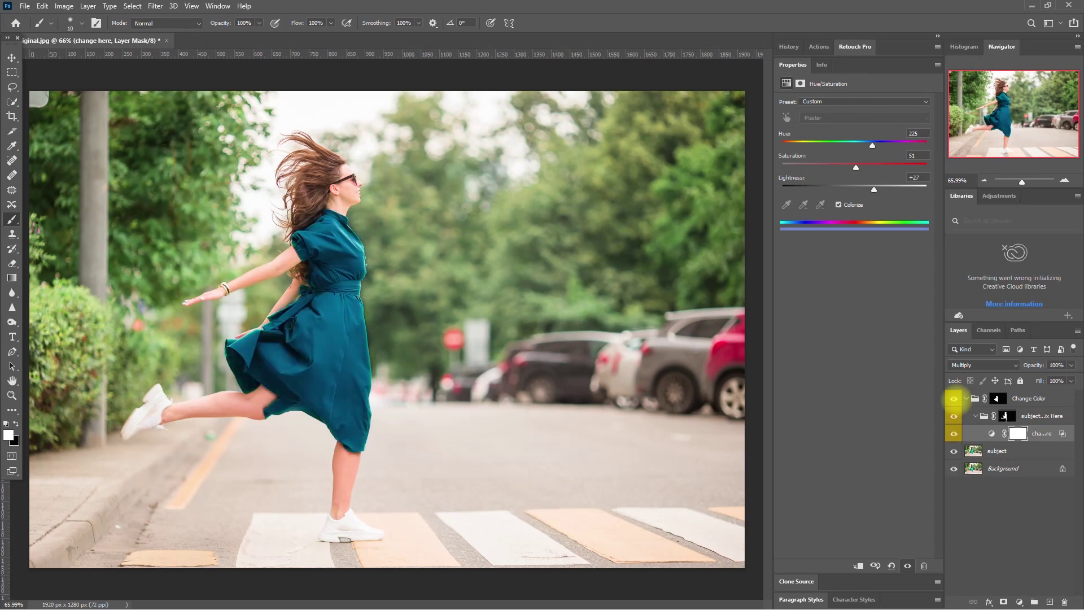
{"action": "left_click", "coordinate": [954, 416]}
{"action": "left_click", "coordinate": [954, 415]}
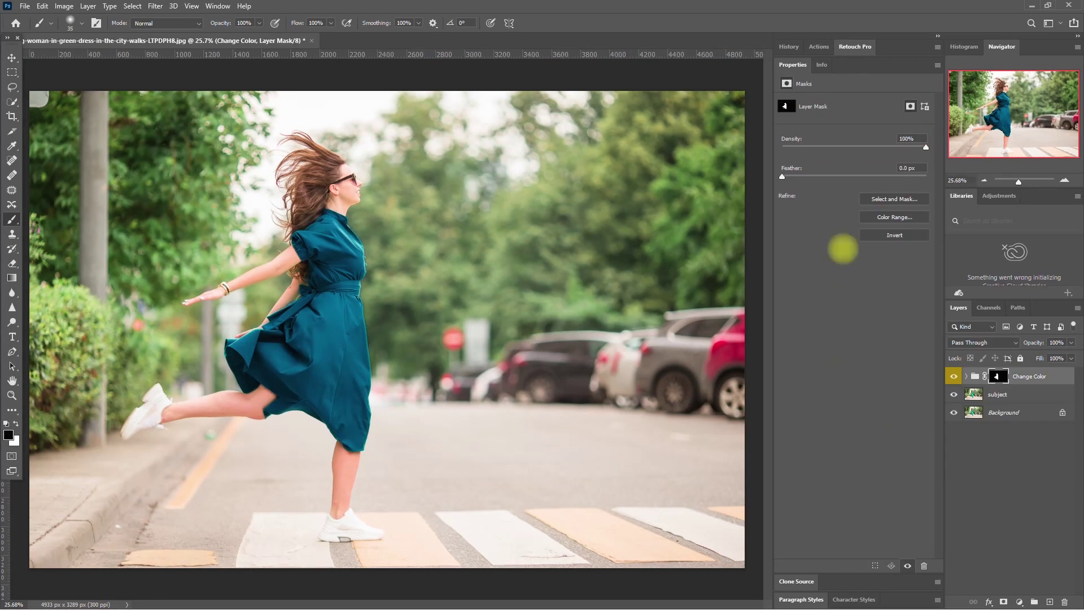
{"action": "left_click", "coordinate": [855, 47]}
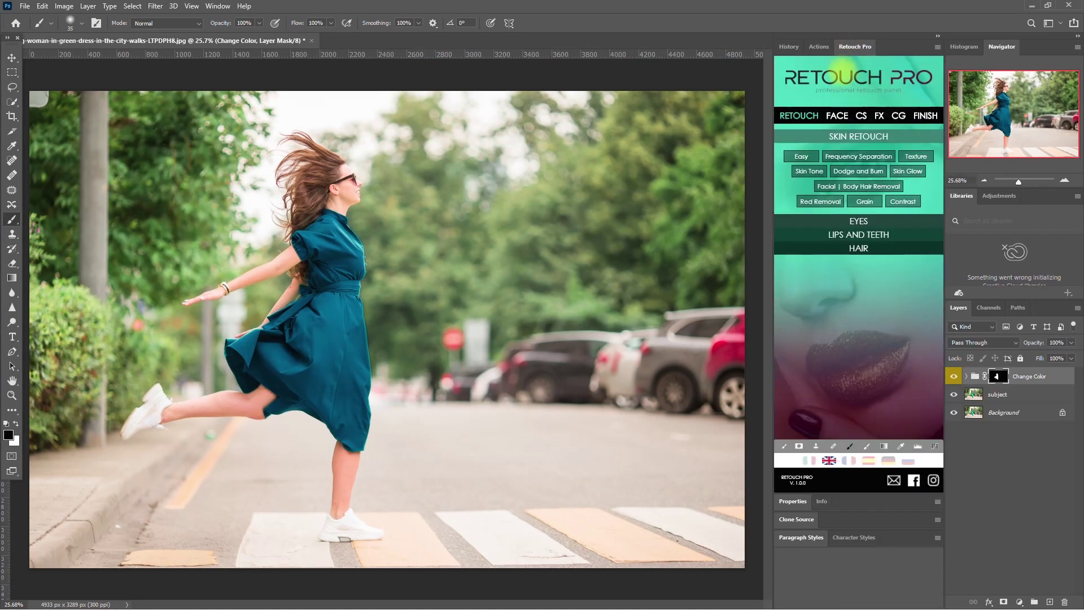
- Add a Clothes Details group and paint white over the teal dress with a size-90 brush
{"action": "left_click", "coordinate": [861, 115]}
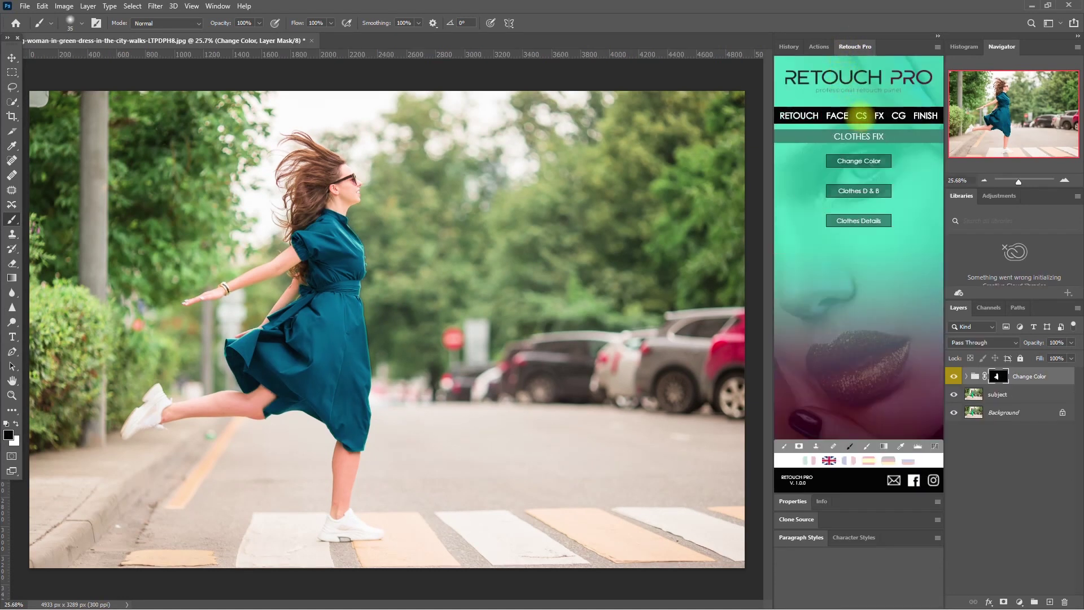
{"action": "left_click", "coordinate": [885, 222]}
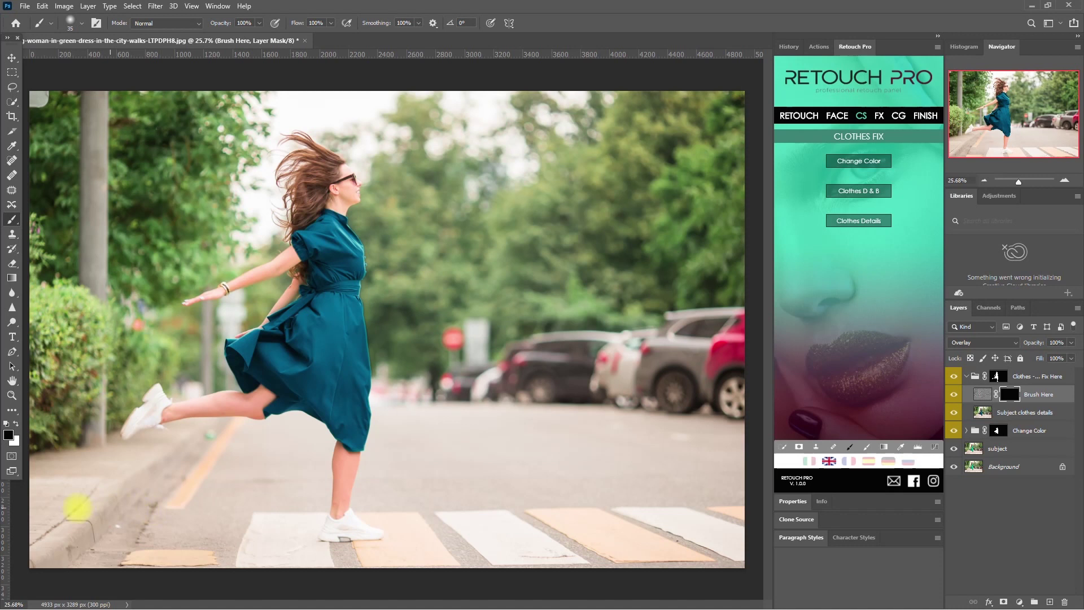
{"action": "left_click", "coordinate": [16, 423]}
{"action": "scroll", "coordinate": [324, 299], "scroll_direction": "up", "scroll_amount": 4}
{"action": "key", "text": "bracketright"}
{"action": "key", "text": "bracketright"}
{"action": "key", "text": "bracketright"}
{"action": "key", "text": "bracketright"}
{"action": "key", "text": "bracketright"}
{"action": "mouse_move", "coordinate": [435, 291]}
{"action": "left_mouse_down"}
{"action": "mouse_move", "coordinate": [327, 193]}
{"action": "mouse_move", "coordinate": [383, 186]}
{"action": "mouse_move", "coordinate": [388, 145]}
{"action": "mouse_move", "coordinate": [458, 232]}
{"action": "mouse_move", "coordinate": [365, 344]}
{"action": "mouse_move", "coordinate": [438, 412]}
{"action": "mouse_move", "coordinate": [434, 455]}
{"action": "left_mouse_up"}
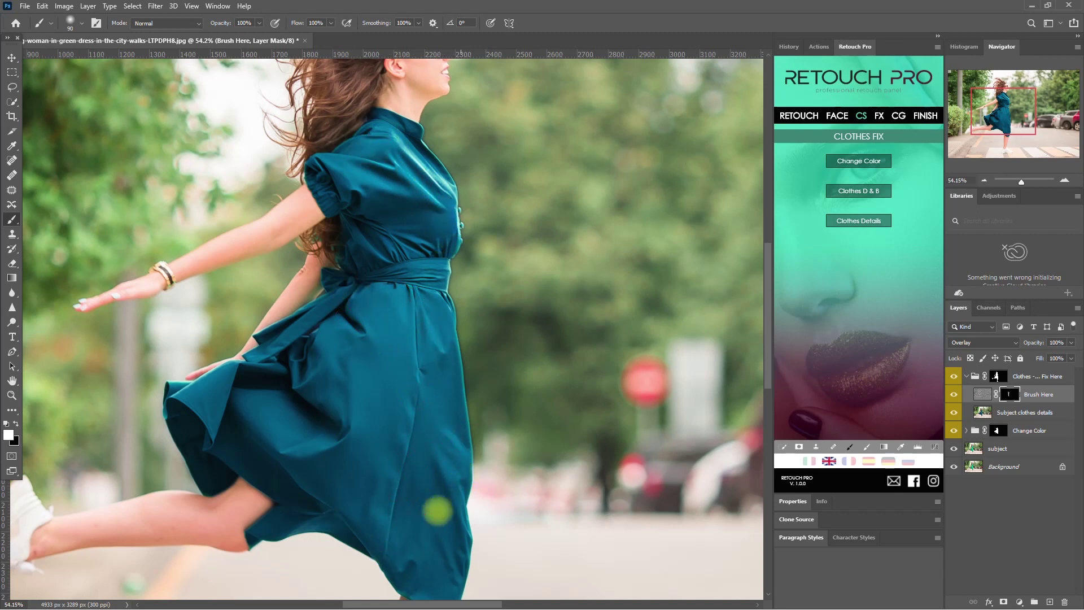
{"action": "scroll", "coordinate": [426, 509], "scroll_direction": "down", "scroll_amount": 4}
{"action": "mouse_move", "coordinate": [273, 322]}
{"action": "left_mouse_down"}
{"action": "mouse_move", "coordinate": [356, 180]}
{"action": "mouse_move", "coordinate": [270, 220]}
{"action": "mouse_move", "coordinate": [218, 294]}
{"action": "mouse_move", "coordinate": [288, 404]}
{"action": "mouse_move", "coordinate": [341, 285]}
{"action": "mouse_move", "coordinate": [431, 229]}
{"action": "mouse_move", "coordinate": [407, 186]}
{"action": "left_mouse_up"}
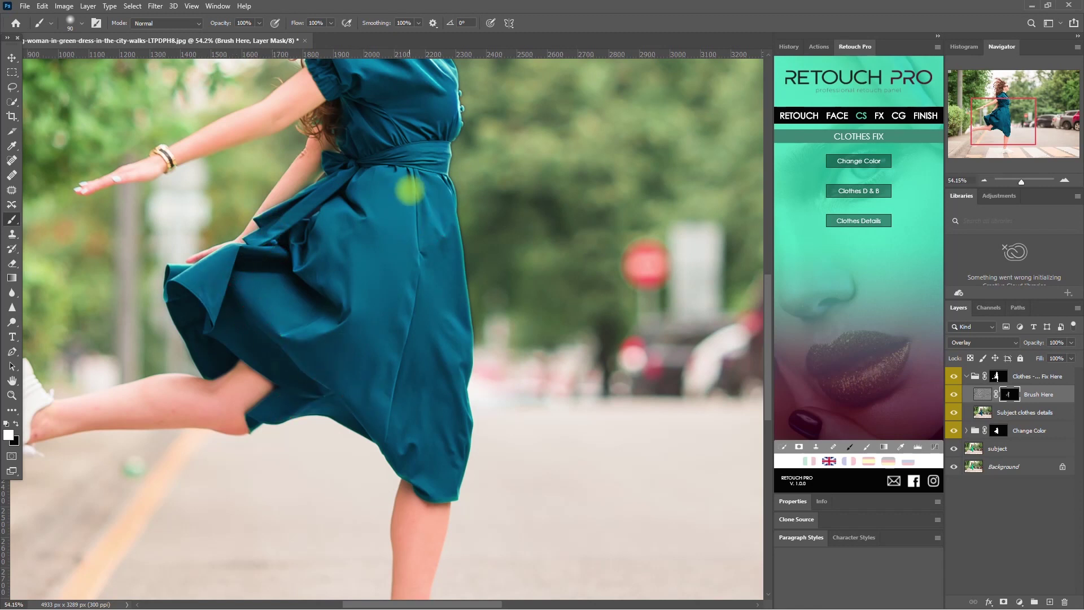
{"action": "scroll", "coordinate": [400, 259], "scroll_direction": "up", "scroll_amount": 2}
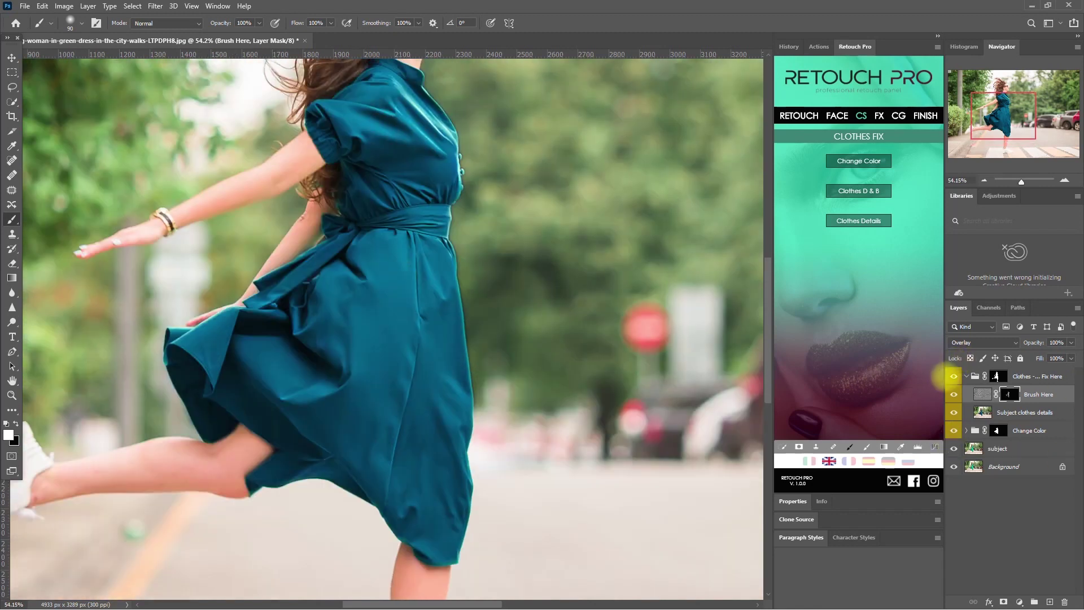
- Compare the details group on and off, then collapse and hide it
{"action": "left_click", "coordinate": [954, 376]}
{"action": "left_click", "coordinate": [954, 376]}
{"action": "left_click", "coordinate": [954, 376]}
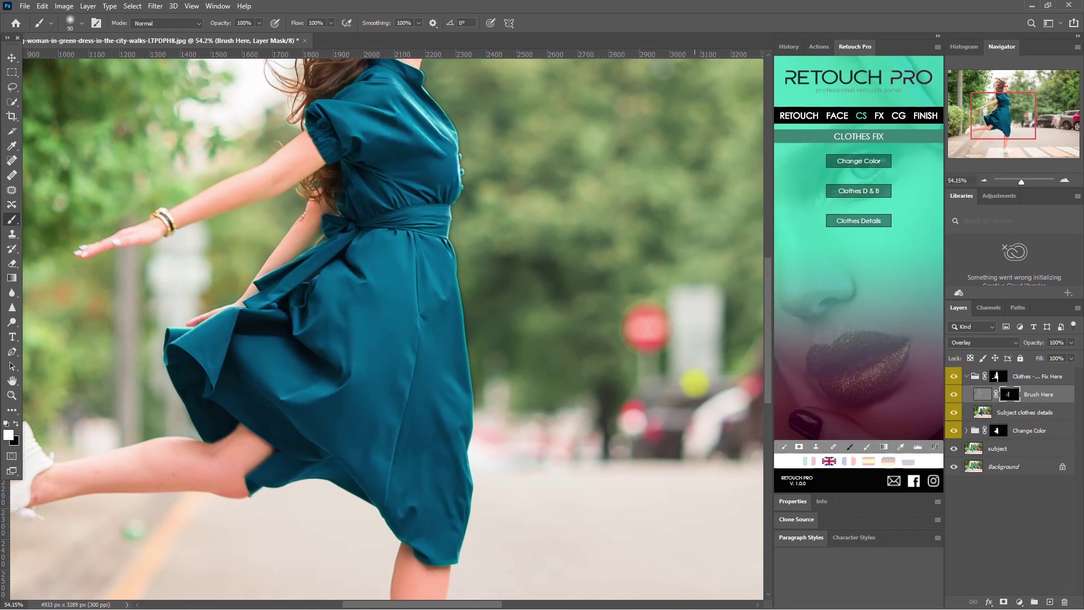
{"action": "key", "text": "ctrl+0"}
{"action": "left_click", "coordinate": [967, 376]}
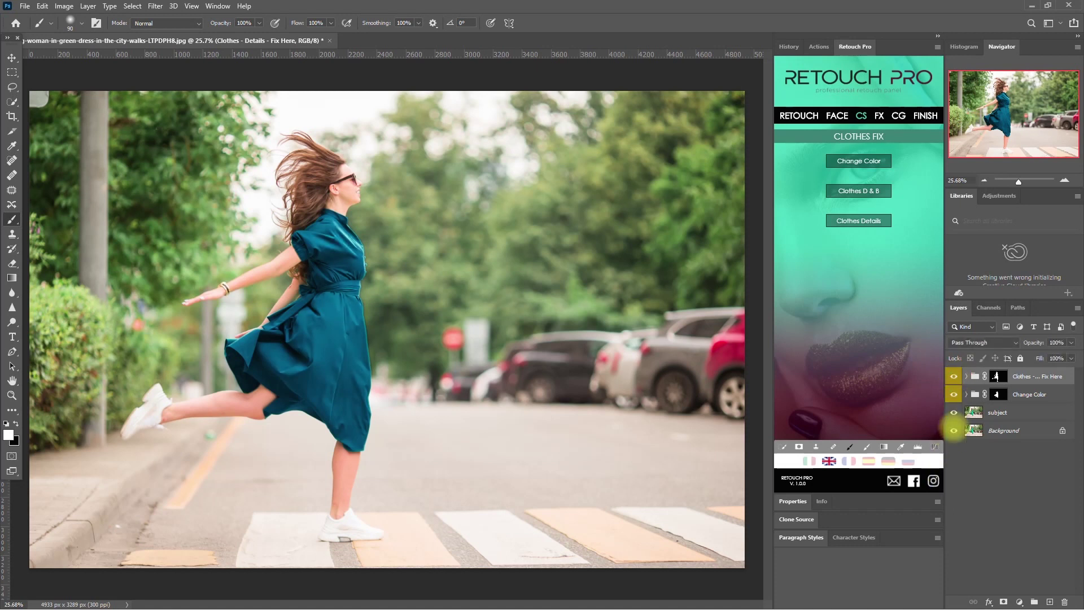
{"action": "left_click", "coordinate": [956, 376]}
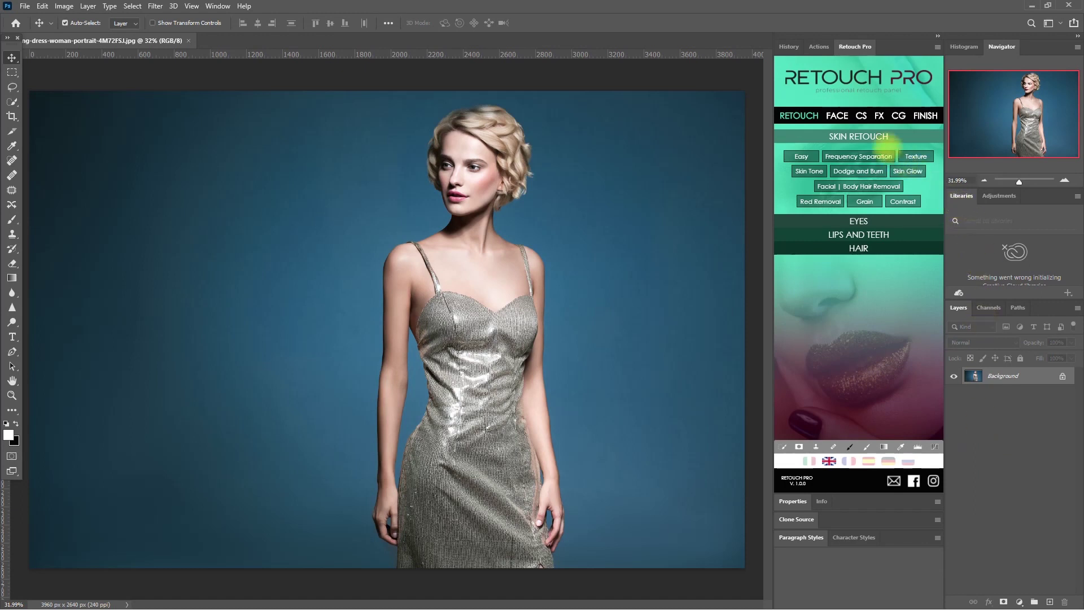
- Add a Change Color group to the silver dress, set Hue 53 for gold, and select its mask
{"action": "left_click", "coordinate": [862, 115]}
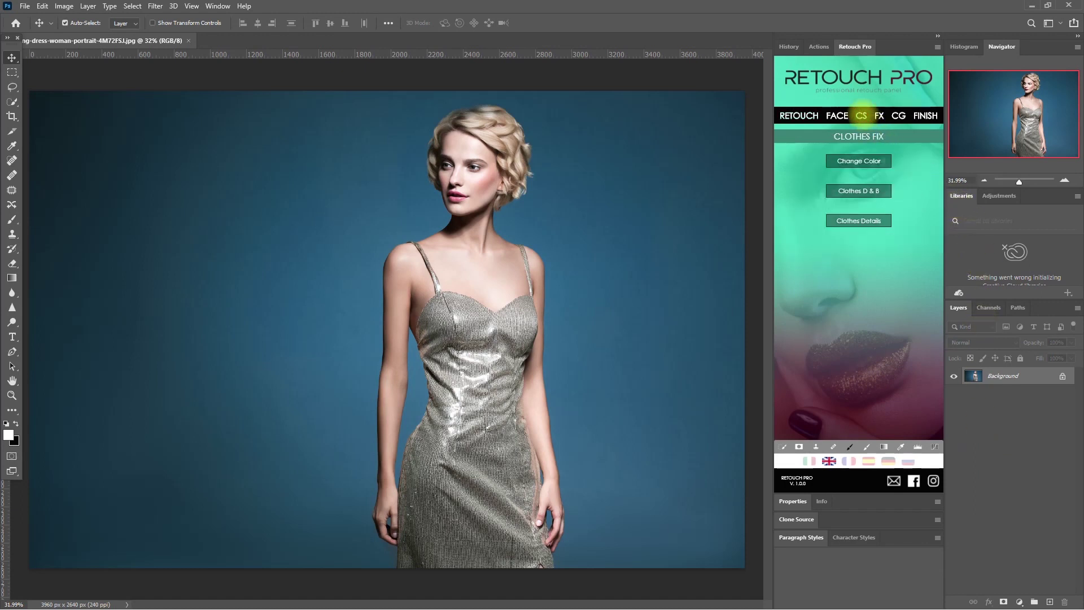
{"action": "left_click", "coordinate": [880, 160]}
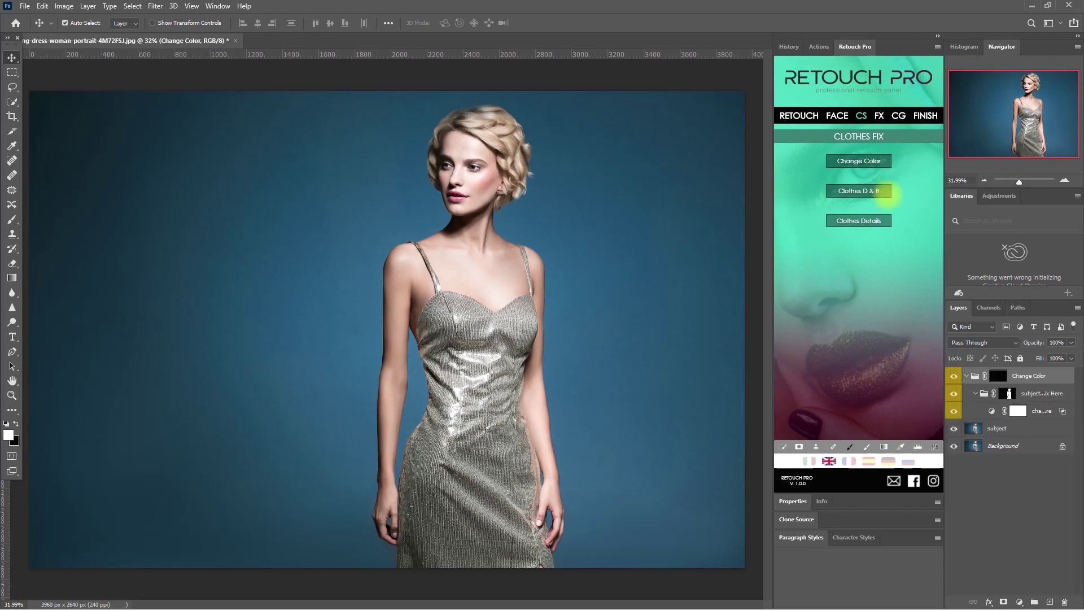
{"action": "double_click", "coordinate": [992, 410]}
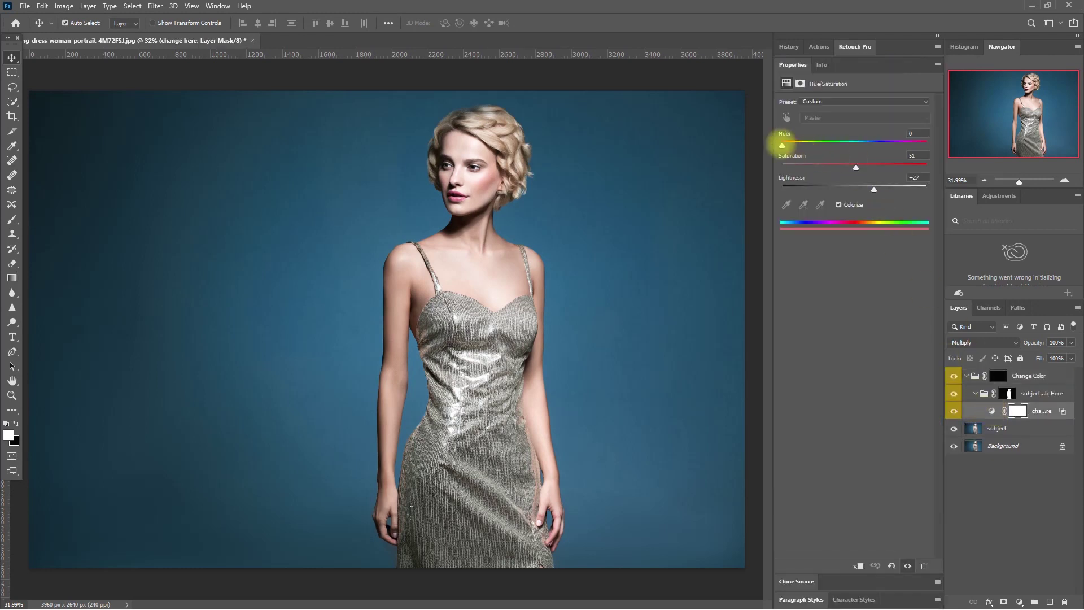
{"action": "left_click_drag", "start_coordinate": [782, 145], "coordinate": [803, 145]}
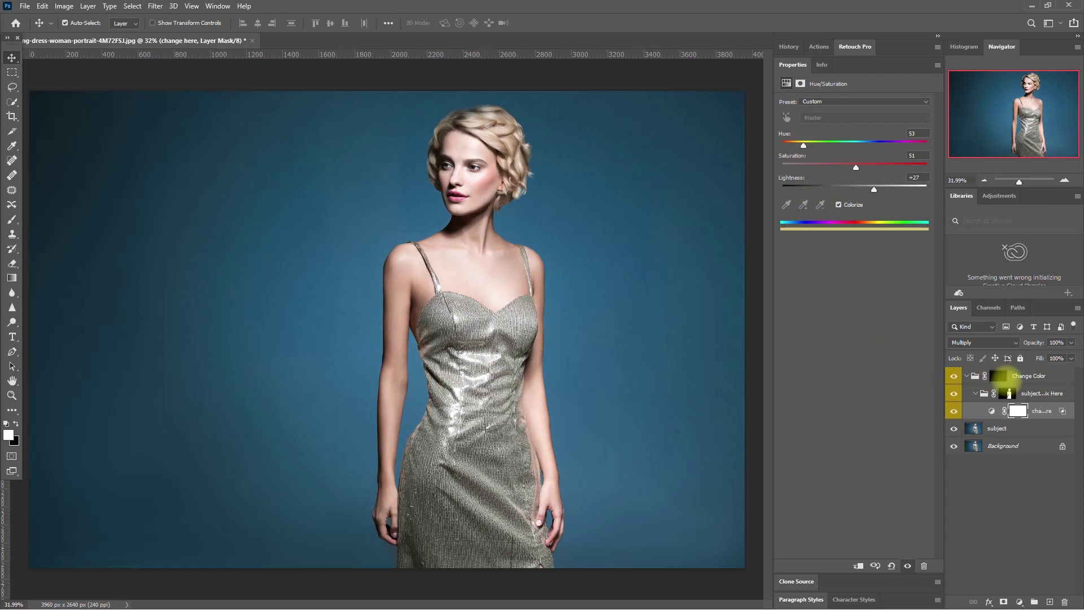
{"action": "left_click", "coordinate": [1000, 377]}
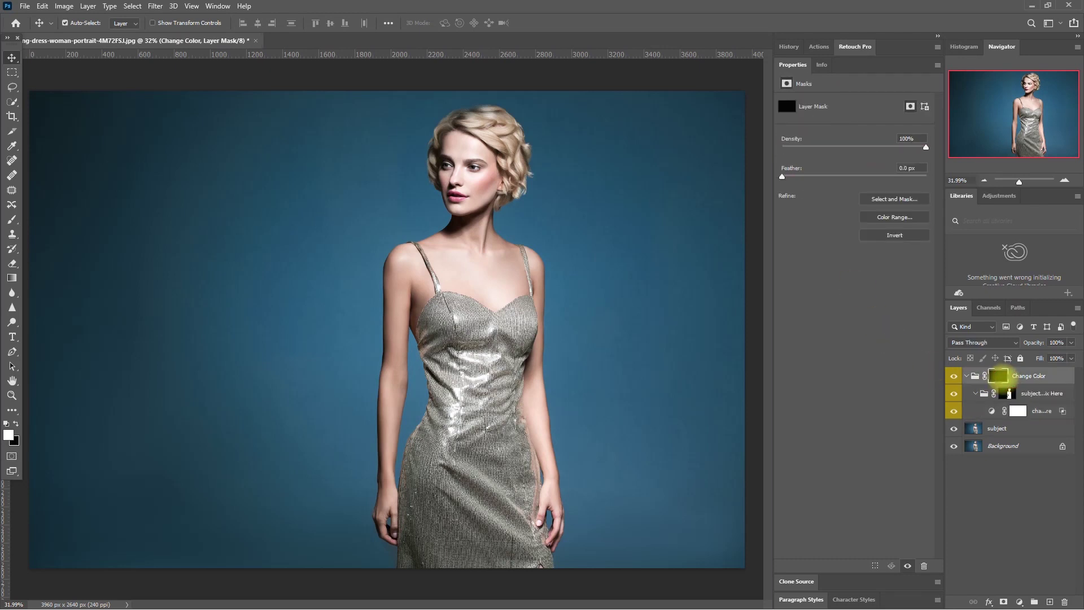
- Paint the dress body into the mask with a white brush at 200, then 60 for edges
{"action": "left_click", "coordinate": [12, 219]}
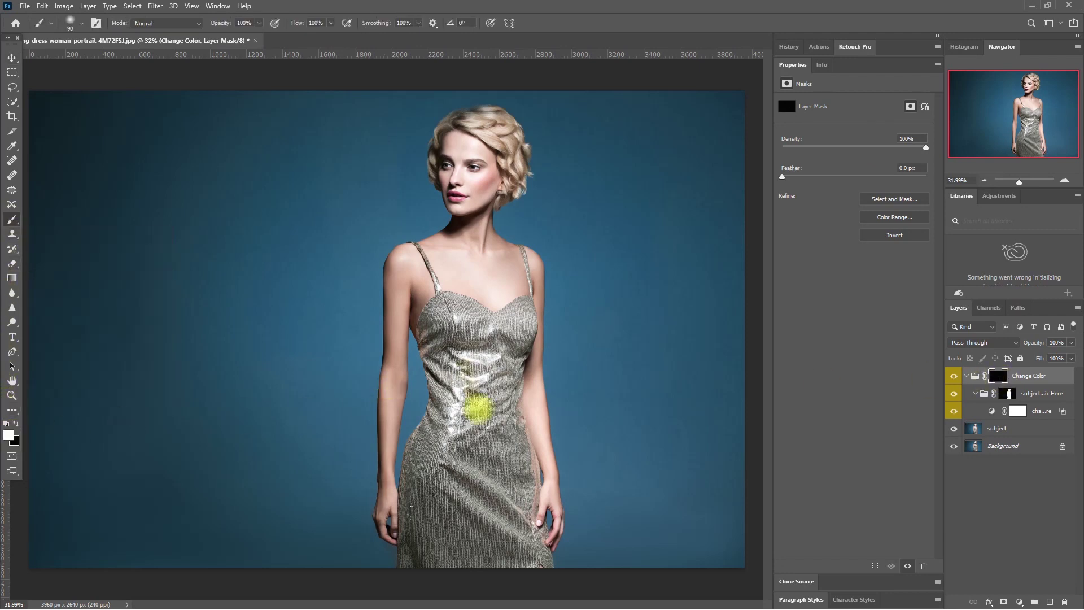
{"action": "key", "text": "bracketright"}
{"action": "key", "text": "bracketright"}
{"action": "key", "text": "bracketright"}
{"action": "key", "text": "bracketright"}
{"action": "key", "text": "bracketright"}
{"action": "mouse_move", "coordinate": [476, 412]}
{"action": "left_mouse_down"}
{"action": "mouse_move", "coordinate": [485, 343]}
{"action": "mouse_move", "coordinate": [476, 458]}
{"action": "mouse_move", "coordinate": [439, 455]}
{"action": "mouse_move", "coordinate": [456, 501]}
{"action": "mouse_move", "coordinate": [421, 543]}
{"action": "mouse_move", "coordinate": [443, 471]}
{"action": "mouse_move", "coordinate": [510, 463]}
{"action": "left_mouse_up"}
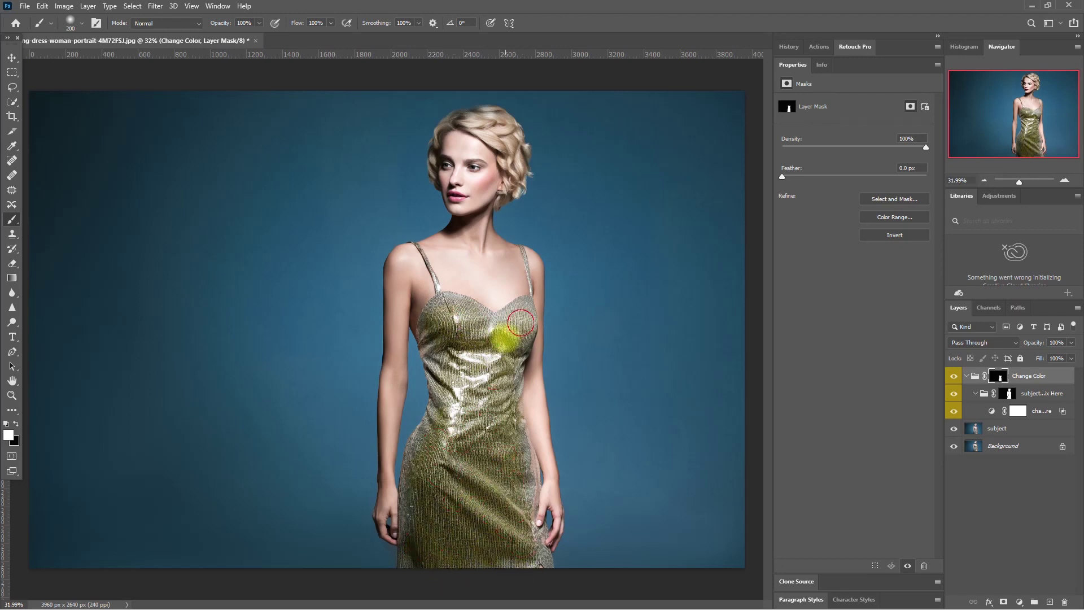
{"action": "scroll", "coordinate": [489, 339], "scroll_direction": "up", "scroll_amount": 5}
{"action": "key", "text": "bracketleft"}
{"action": "key", "text": "bracketleft"}
{"action": "key", "text": "bracketleft"}
{"action": "key", "text": "bracketleft"}
{"action": "key", "text": "bracketleft"}
{"action": "key", "text": "bracketleft"}
{"action": "key", "text": "bracketleft"}
{"action": "key", "text": "bracketleft"}
{"action": "mouse_move", "coordinate": [511, 317]}
{"action": "left_mouse_down"}
{"action": "mouse_move", "coordinate": [574, 310]}
{"action": "mouse_move", "coordinate": [537, 296]}
{"action": "mouse_move", "coordinate": [417, 315]}
{"action": "mouse_move", "coordinate": [351, 296]}
{"action": "mouse_move", "coordinate": [235, 358]}
{"action": "mouse_move", "coordinate": [314, 392]}
{"action": "mouse_move", "coordinate": [263, 540]}
{"action": "left_mouse_up"}
{"action": "scroll", "coordinate": [339, 497], "scroll_direction": "down", "scroll_amount": 3}
{"action": "left_click_drag", "start_coordinate": [552, 417], "coordinate": [547, 484]}
{"action": "scroll", "coordinate": [547, 484], "scroll_direction": "down", "scroll_amount": 2}
{"action": "scroll", "coordinate": [317, 388], "scroll_direction": "down", "scroll_amount": 2}
{"action": "mouse_move", "coordinate": [317, 387]}
{"action": "left_mouse_down"}
{"action": "mouse_move", "coordinate": [238, 443]}
{"action": "mouse_move", "coordinate": [223, 518]}
{"action": "left_mouse_up"}
{"action": "scroll", "coordinate": [216, 508], "scroll_direction": "down", "scroll_amount": 5}
{"action": "mouse_move", "coordinate": [230, 293]}
{"action": "left_mouse_down"}
{"action": "mouse_move", "coordinate": [206, 510]}
{"action": "mouse_move", "coordinate": [213, 494]}
{"action": "left_mouse_up"}
{"action": "scroll", "coordinate": [213, 494], "scroll_direction": "down", "scroll_amount": 2}
{"action": "mouse_move", "coordinate": [201, 552]}
{"action": "left_mouse_down"}
{"action": "mouse_move", "coordinate": [648, 533]}
{"action": "mouse_move", "coordinate": [685, 399]}
{"action": "mouse_move", "coordinate": [646, 346]}
{"action": "mouse_move", "coordinate": [659, 291]}
{"action": "mouse_move", "coordinate": [650, 266]}
{"action": "left_mouse_up"}
- Refine the shoulder straps with a 30, then 15 brush and fit the portrait in the window
{"action": "key", "text": "bracketleft"}
{"action": "key", "text": "bracketleft"}
{"action": "key", "text": "bracketleft"}
{"action": "mouse_move", "coordinate": [647, 194]}
{"action": "left_mouse_down"}
{"action": "mouse_move", "coordinate": [629, 151]}
{"action": "mouse_move", "coordinate": [654, 278]}
{"action": "mouse_move", "coordinate": [618, 84]}
{"action": "mouse_move", "coordinate": [618, 220]}
{"action": "left_mouse_up"}
{"action": "scroll", "coordinate": [591, 292], "scroll_direction": "up", "scroll_amount": 1}
{"action": "scroll", "coordinate": [592, 292], "scroll_direction": "up", "scroll_amount": 15}
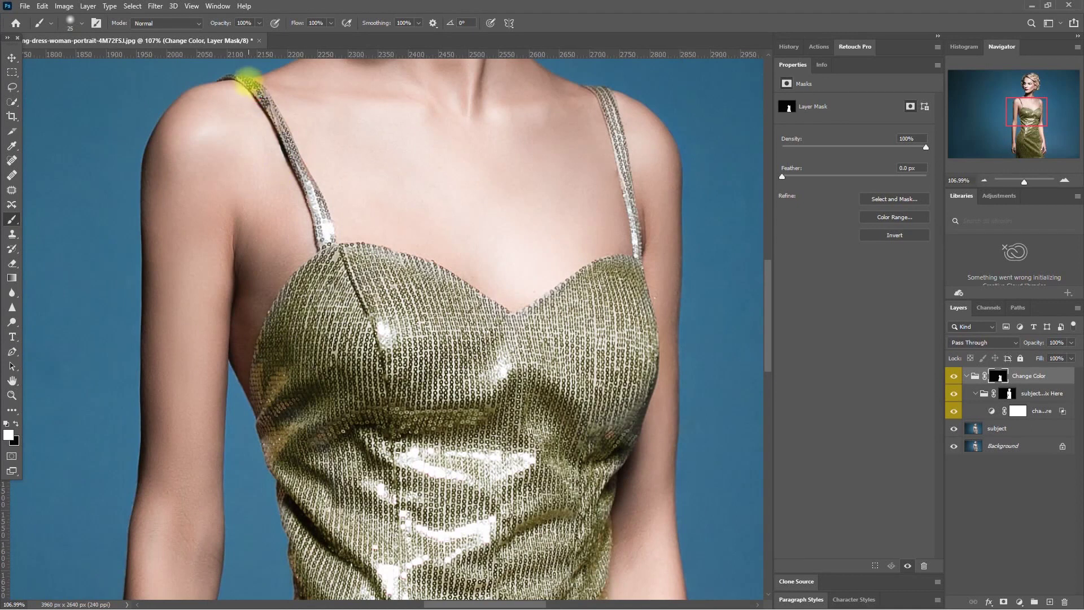
{"action": "key", "text": "bracketleft"}
{"action": "key", "text": "bracketleft"}
{"action": "key", "text": "bracketleft"}
{"action": "mouse_move", "coordinate": [597, 90]}
{"action": "left_mouse_down"}
{"action": "mouse_move", "coordinate": [616, 117]}
{"action": "mouse_move", "coordinate": [633, 263]}
{"action": "left_mouse_up"}
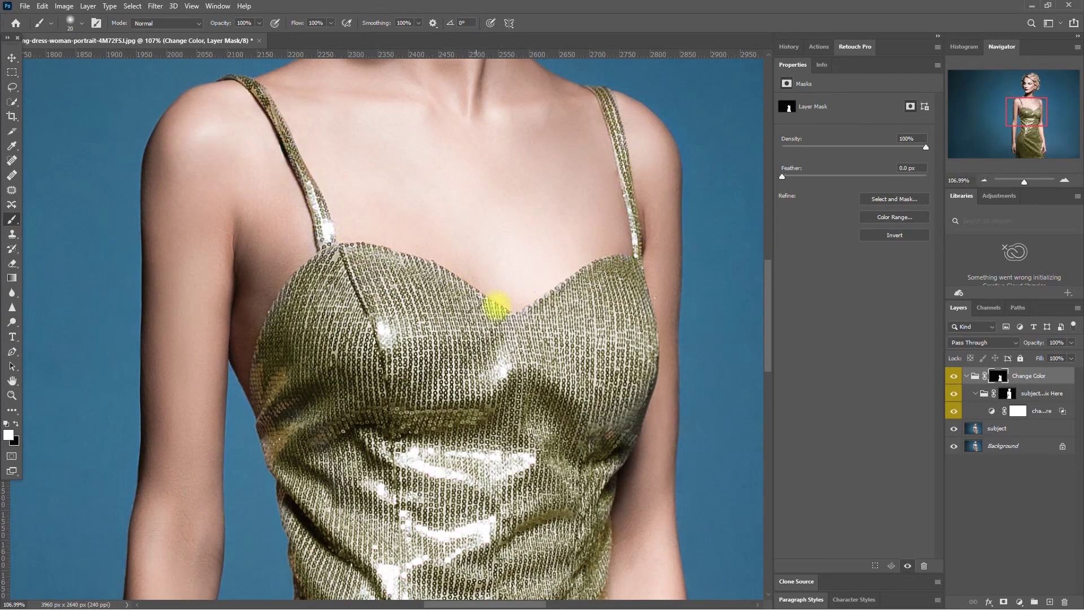
{"action": "key", "text": "ctrl+0"}
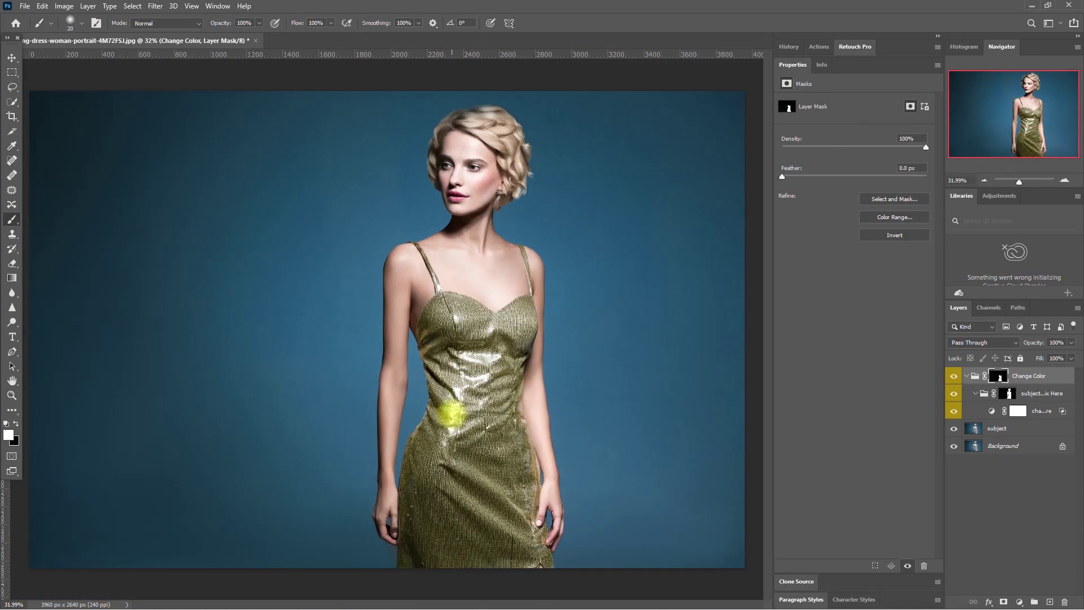
- Compare the gold with the original, then tune the tint to Hue 48, Saturation 64, Lightness +17
{"action": "left_click", "coordinate": [954, 376]}
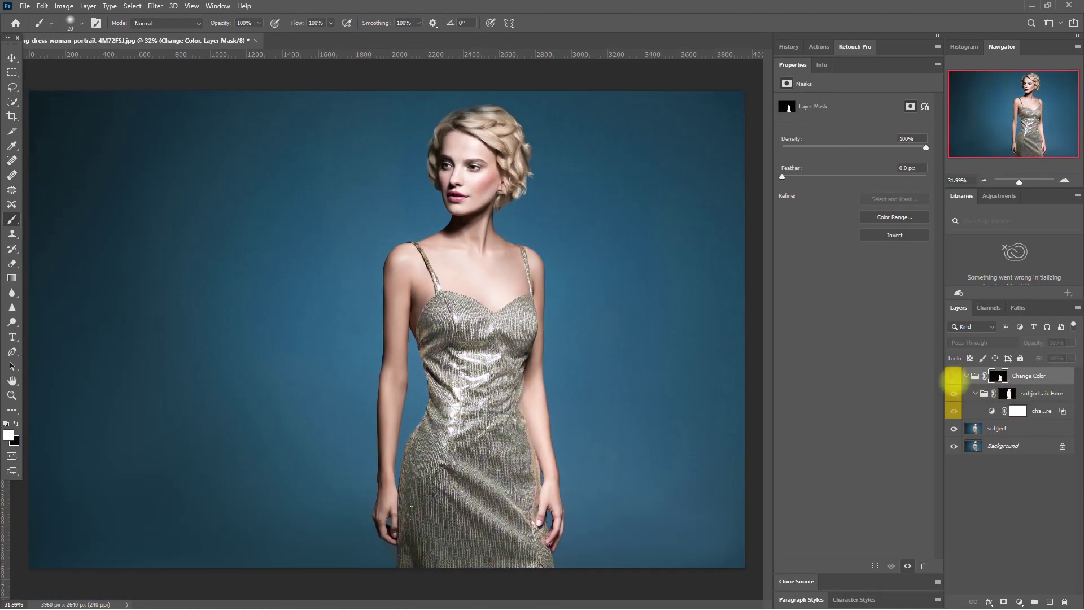
{"action": "left_click", "coordinate": [954, 378]}
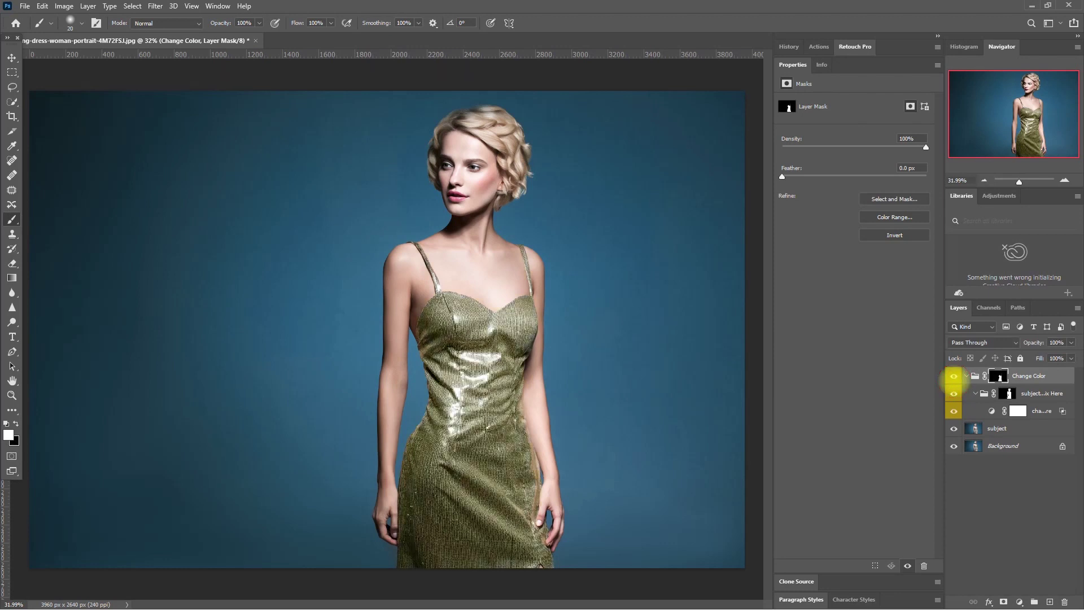
{"action": "left_click", "coordinate": [992, 411]}
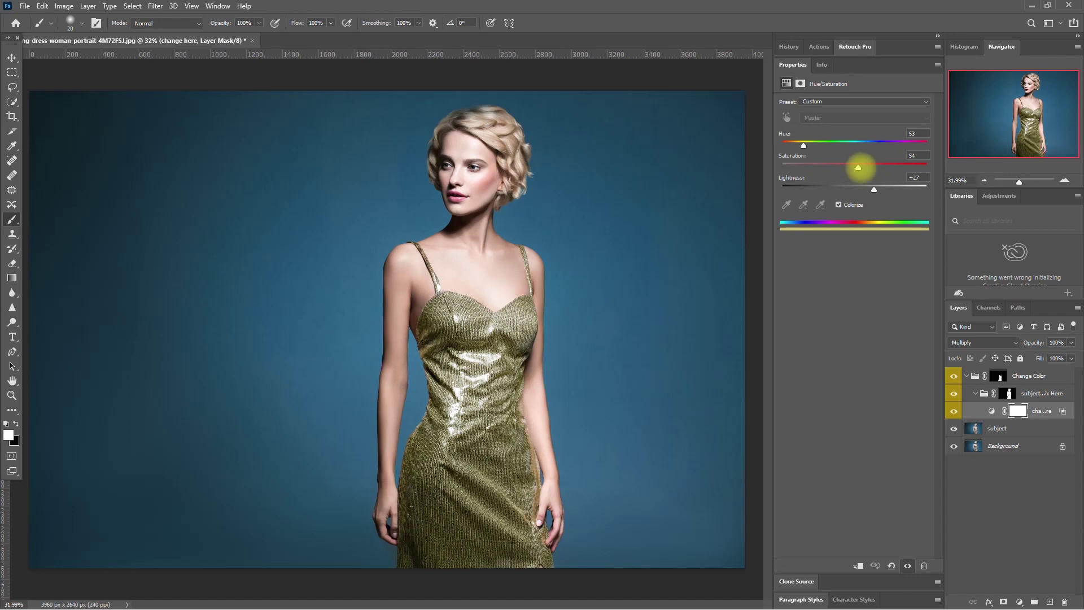
{"action": "left_click_drag", "start_coordinate": [875, 167], "coordinate": [863, 189]}
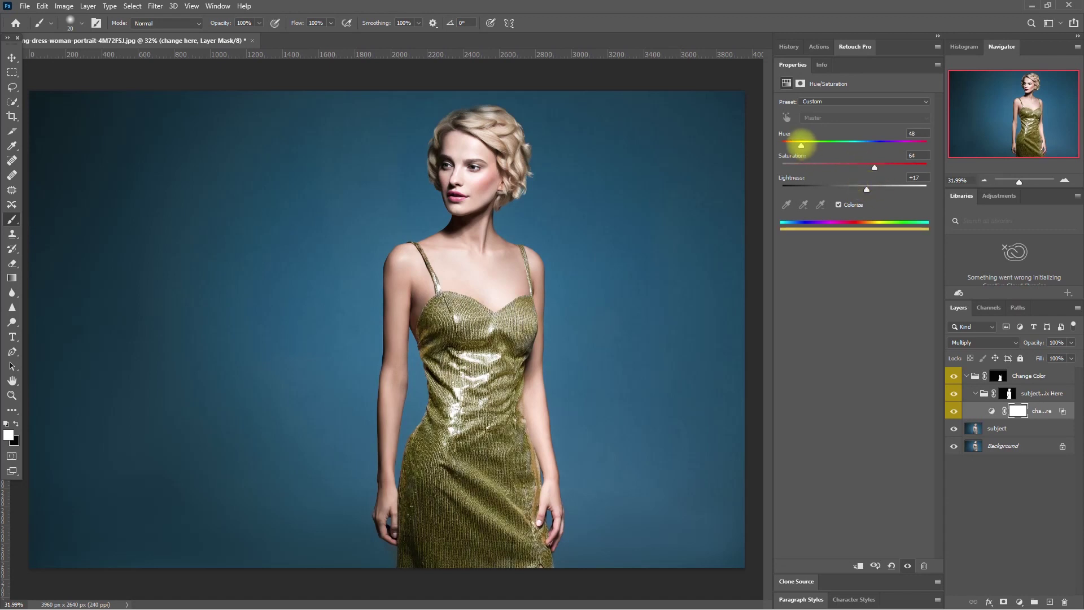
- Compare the tuned gold against the silver original and bring back Retouch Pro's Clothes Fix options
{"action": "left_click", "coordinate": [954, 375]}
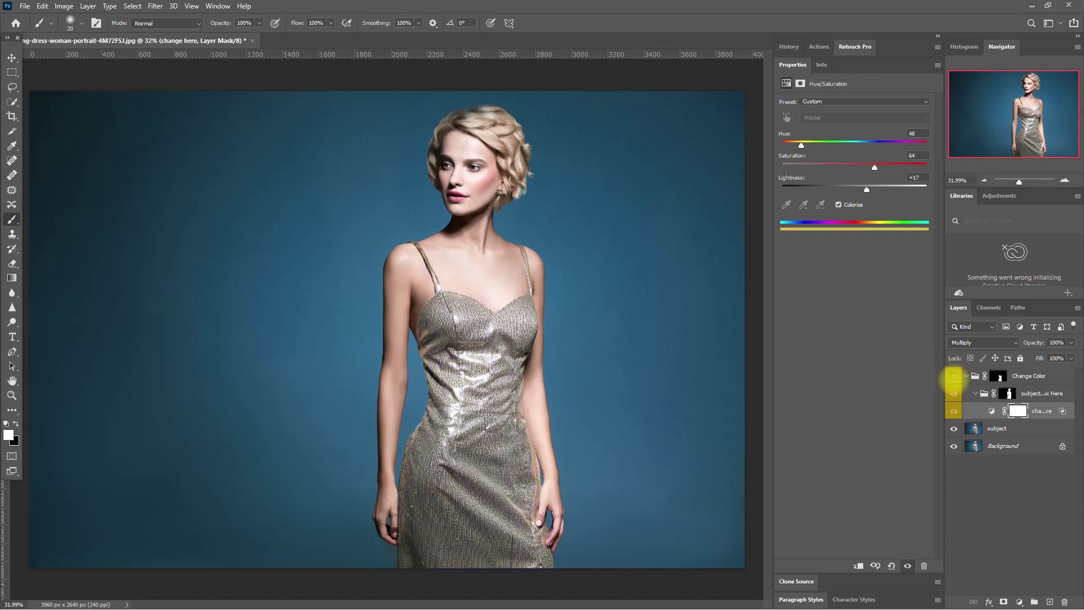
{"action": "left_click", "coordinate": [954, 375]}
{"action": "left_click", "coordinate": [954, 375]}
{"action": "left_click", "coordinate": [954, 376]}
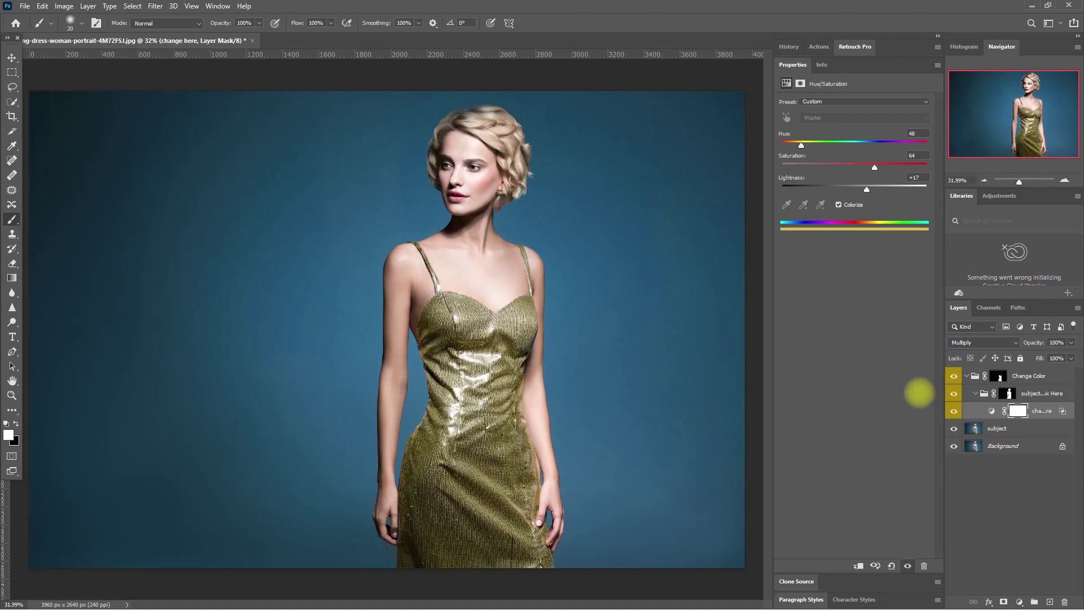
{"action": "left_click", "coordinate": [819, 46]}
{"action": "left_click", "coordinate": [847, 46]}
{"action": "left_click", "coordinate": [861, 115]}
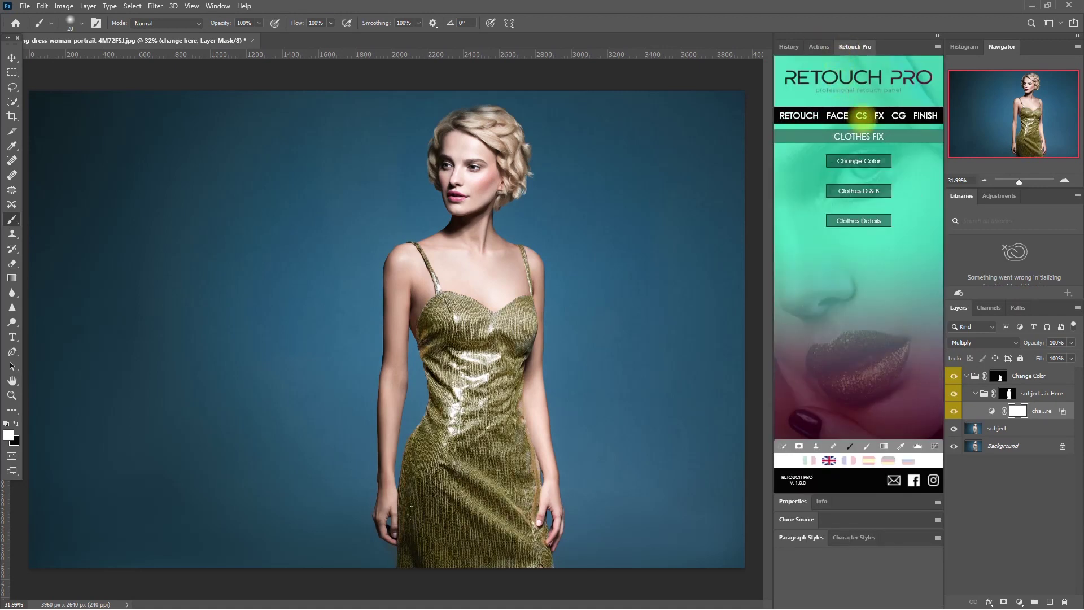
- Add a Clothes Dodge and Burn group and set a 70 brush on its Dodge mask
{"action": "left_click", "coordinate": [881, 190]}
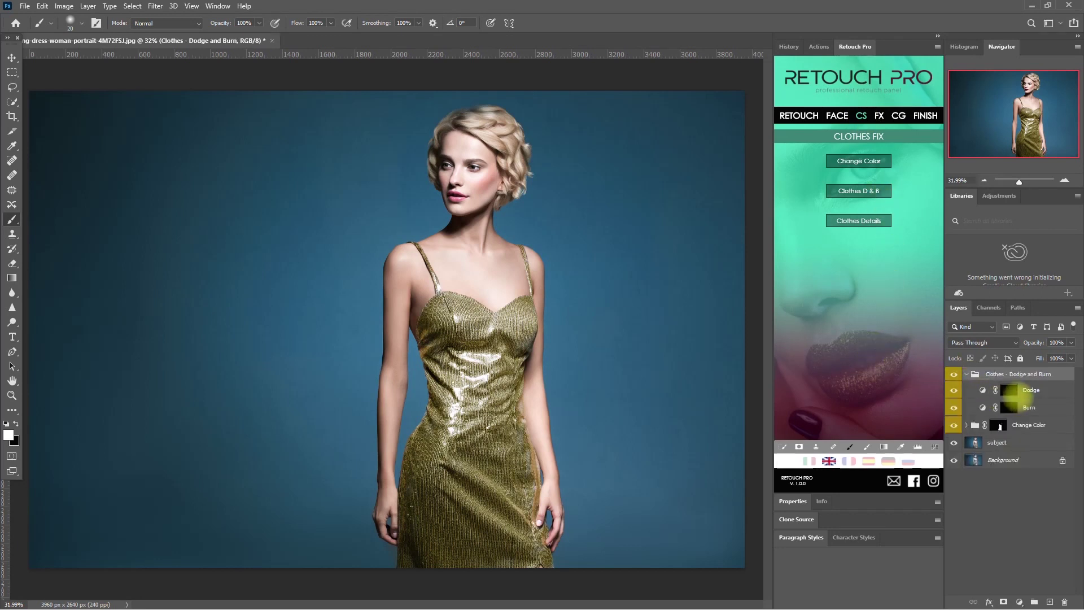
{"action": "left_click", "coordinate": [1008, 390]}
{"action": "left_click_drag", "start_coordinate": [455, 355], "coordinate": [479, 363]}
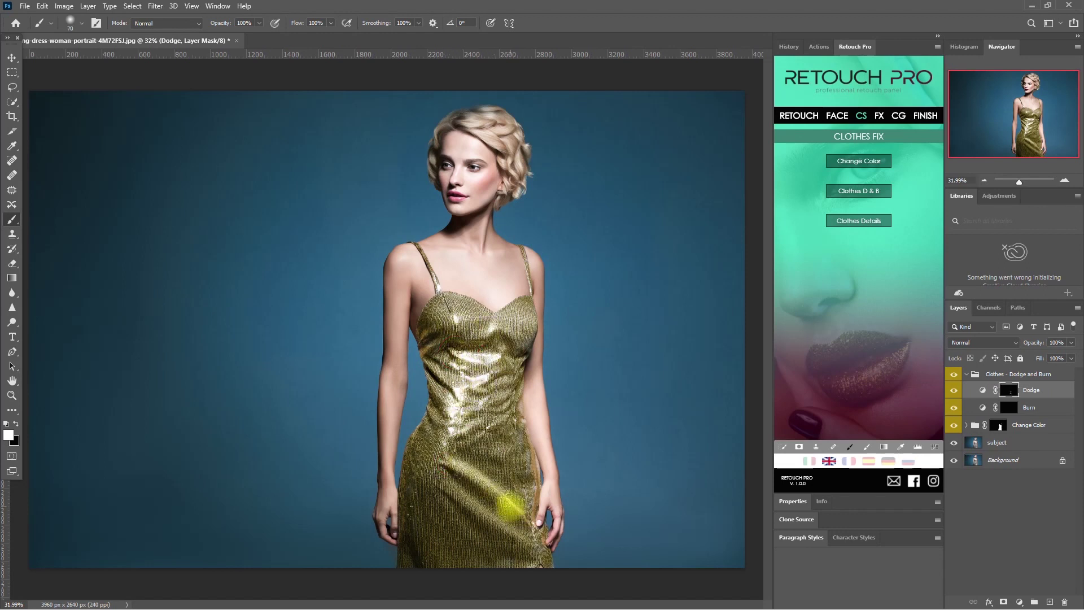
{"action": "key", "text": "bracketright"}
{"action": "key", "text": "bracketleft"}
{"action": "key", "text": "bracketleft"}
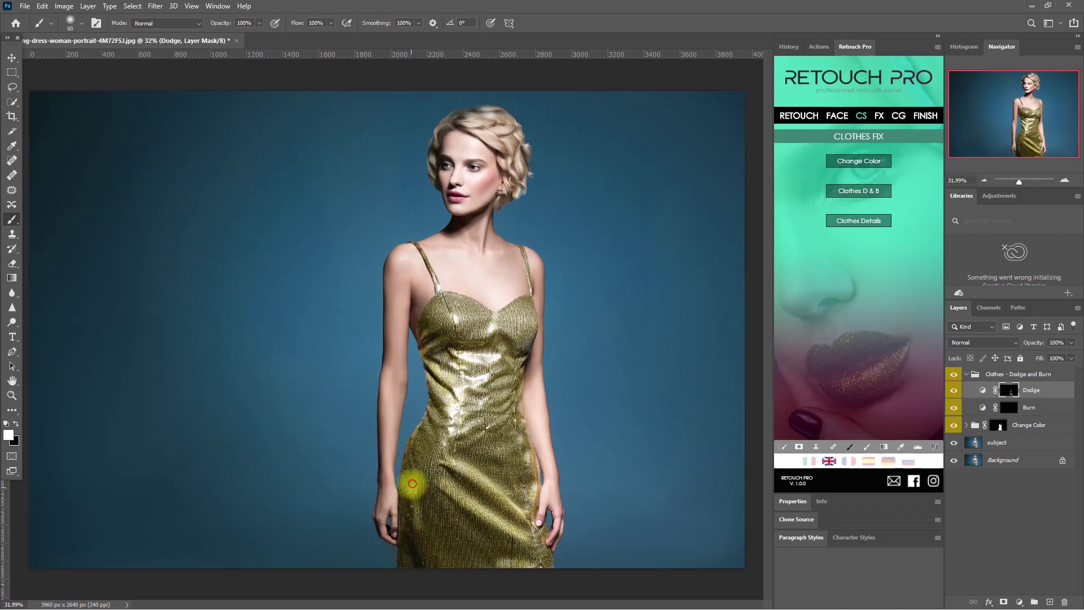
- Burn two spots on the lower dress through the Burn mask with a larger brush
{"action": "left_click", "coordinate": [1009, 407]}
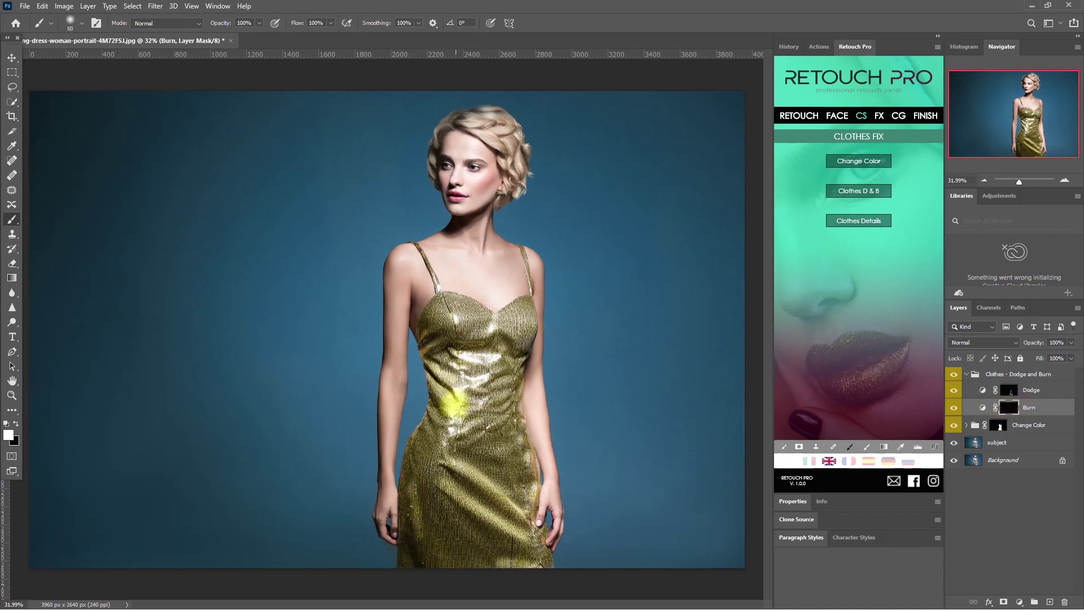
{"action": "key", "text": "bracketright"}
{"action": "key", "text": "bracketright"}
{"action": "left_click", "coordinate": [436, 492]}
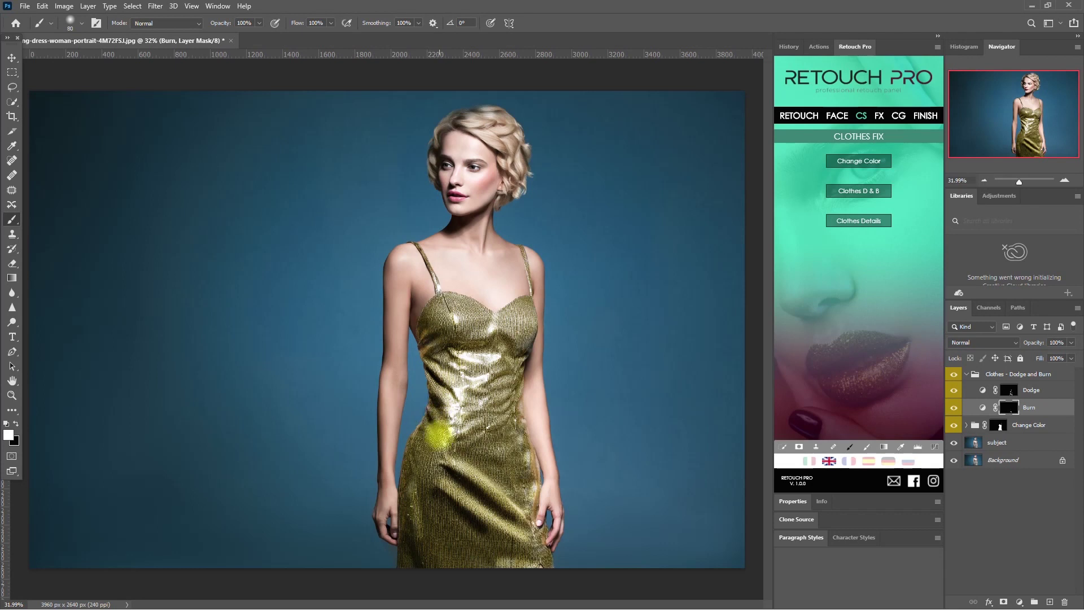
{"action": "left_click", "coordinate": [409, 525]}
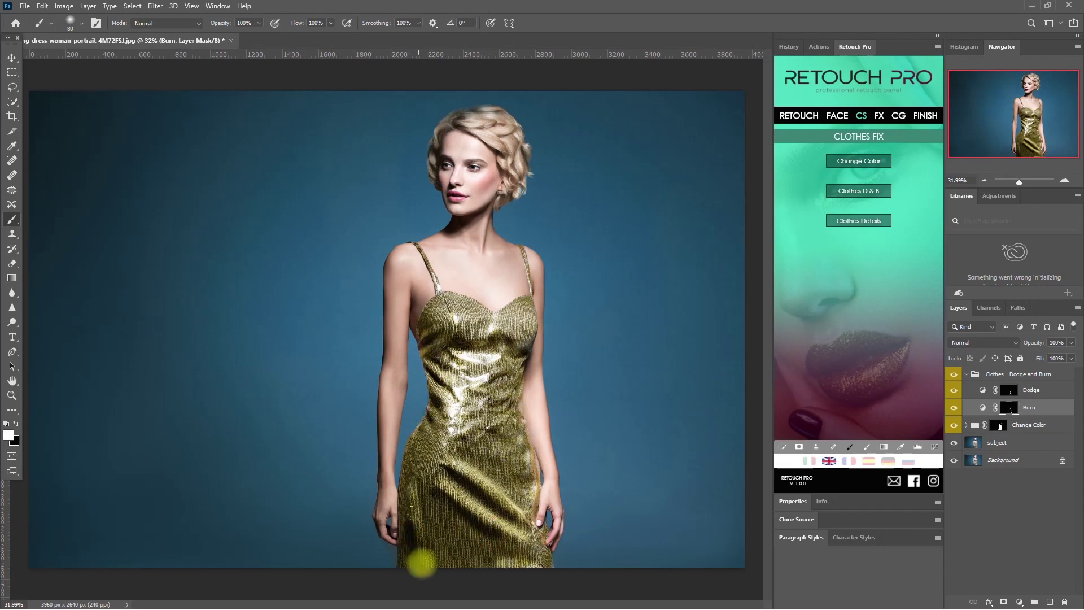
- Set the Dodge and Burn group to 50% opacity, compare it on and off, and add Clothes Details
{"action": "left_click", "coordinate": [967, 374]}
{"action": "left_click", "coordinate": [1072, 343]}
{"action": "mouse_move", "coordinate": [1073, 355]}
{"action": "left_mouse_down"}
{"action": "mouse_move", "coordinate": [1036, 353]}
{"action": "mouse_move", "coordinate": [1045, 355]}
{"action": "left_mouse_up"}
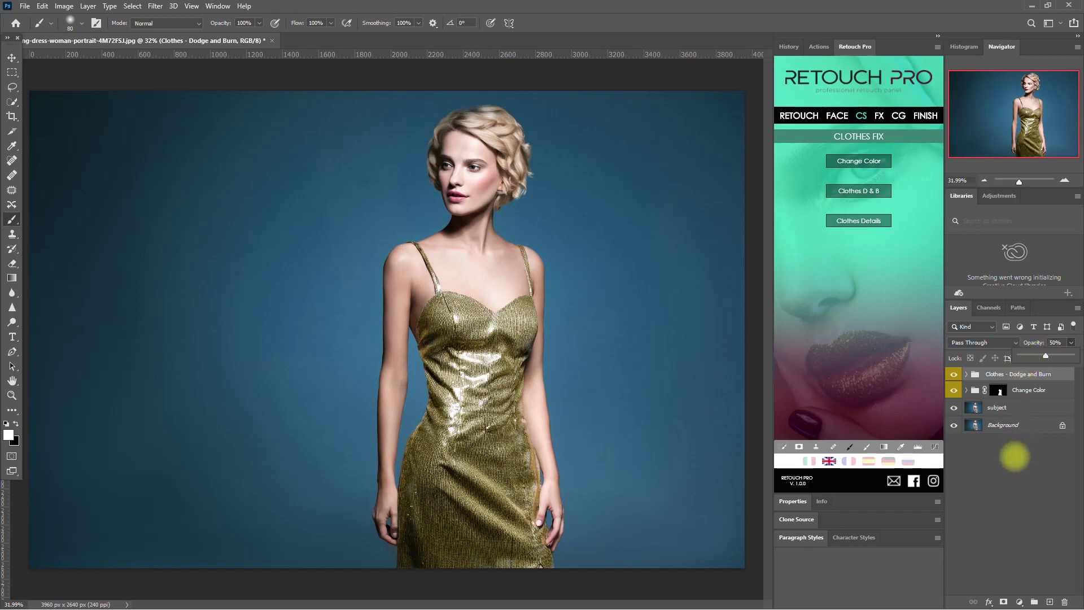
{"action": "left_click", "coordinate": [954, 374]}
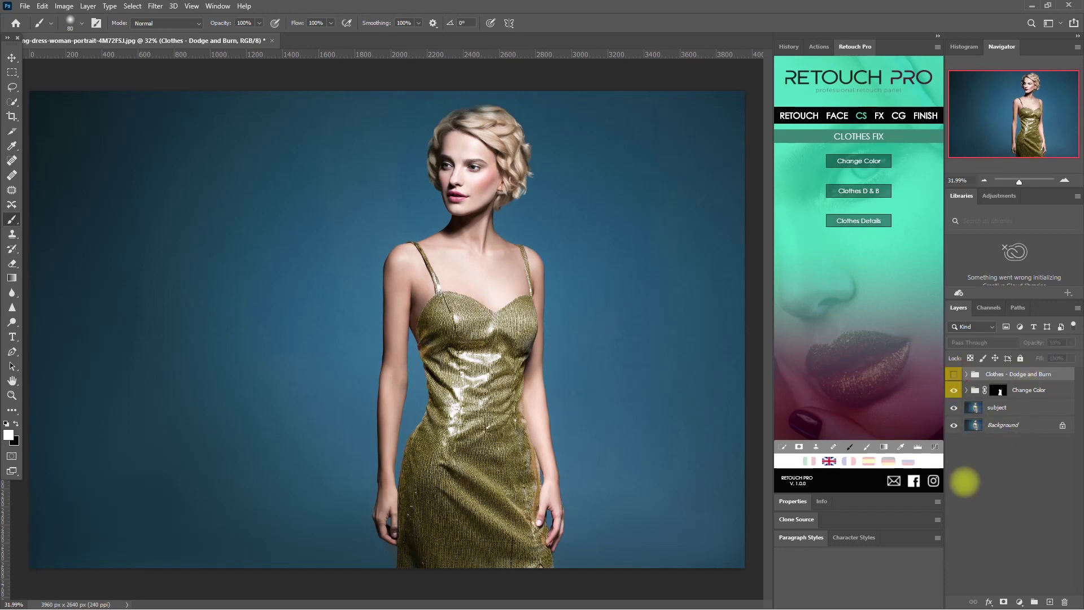
{"action": "left_click", "coordinate": [954, 374]}
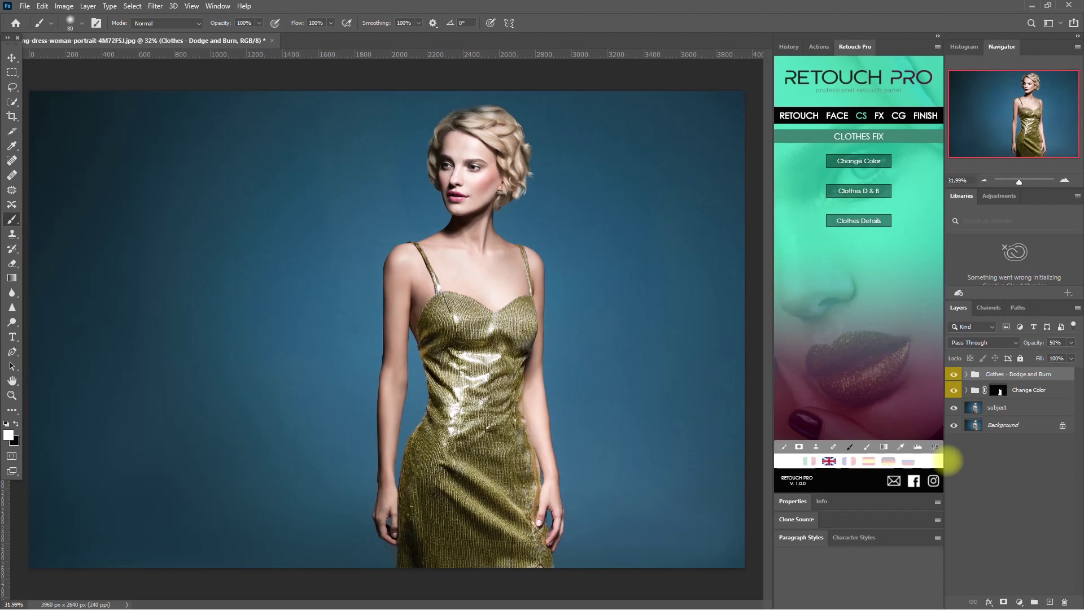
{"action": "left_click", "coordinate": [954, 374]}
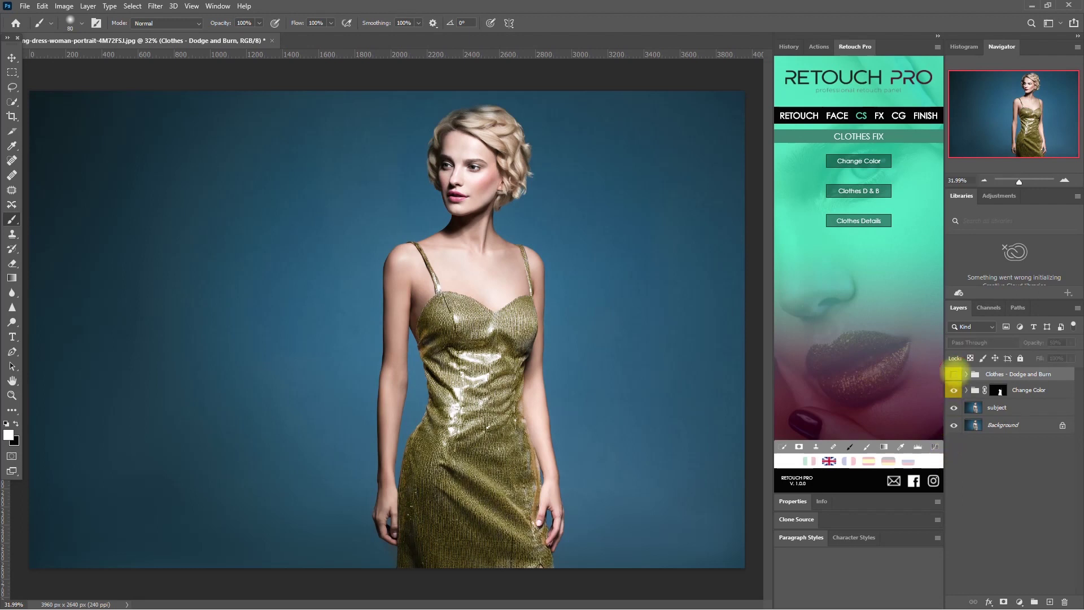
{"action": "left_click", "coordinate": [954, 374]}
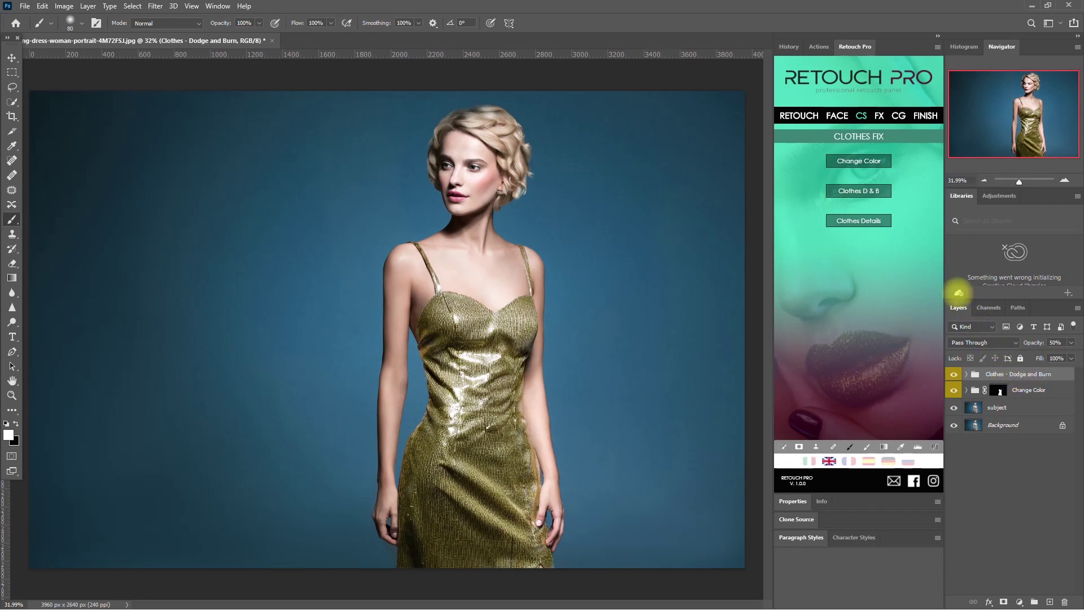
{"action": "left_click", "coordinate": [877, 222]}
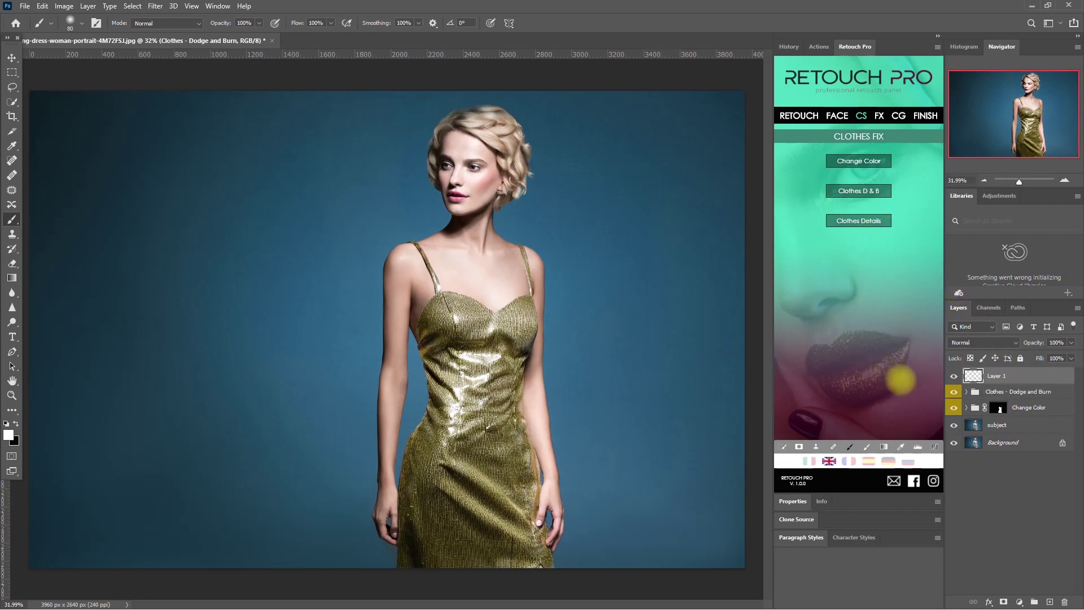
- Paint the details enhancement over the gold dress and, with a smaller brush, the straps
{"action": "mouse_move", "coordinate": [471, 367]}
{"action": "left_mouse_down"}
{"action": "mouse_move", "coordinate": [526, 308]}
{"action": "mouse_move", "coordinate": [432, 312]}
{"action": "mouse_move", "coordinate": [440, 374]}
{"action": "mouse_move", "coordinate": [408, 523]}
{"action": "mouse_move", "coordinate": [500, 566]}
{"action": "mouse_move", "coordinate": [532, 541]}
{"action": "mouse_move", "coordinate": [500, 384]}
{"action": "mouse_move", "coordinate": [470, 364]}
{"action": "mouse_move", "coordinate": [487, 424]}
{"action": "mouse_move", "coordinate": [424, 457]}
{"action": "mouse_move", "coordinate": [427, 485]}
{"action": "mouse_move", "coordinate": [470, 438]}
{"action": "mouse_move", "coordinate": [515, 484]}
{"action": "mouse_move", "coordinate": [531, 546]}
{"action": "mouse_move", "coordinate": [493, 354]}
{"action": "mouse_move", "coordinate": [469, 343]}
{"action": "mouse_move", "coordinate": [508, 328]}
{"action": "mouse_move", "coordinate": [449, 322]}
{"action": "mouse_move", "coordinate": [473, 400]}
{"action": "mouse_move", "coordinate": [421, 461]}
{"action": "mouse_move", "coordinate": [423, 553]}
{"action": "mouse_move", "coordinate": [537, 564]}
{"action": "mouse_move", "coordinate": [470, 372]}
{"action": "left_mouse_up"}
{"action": "key", "text": "bracketright"}
{"action": "key", "text": "bracketright"}
{"action": "key", "text": "bracketright"}
{"action": "key", "text": "bracketright"}
{"action": "scroll", "coordinate": [470, 372], "scroll_direction": "up", "scroll_amount": 2}
{"action": "scroll", "coordinate": [468, 316], "scroll_direction": "up", "scroll_amount": 1}
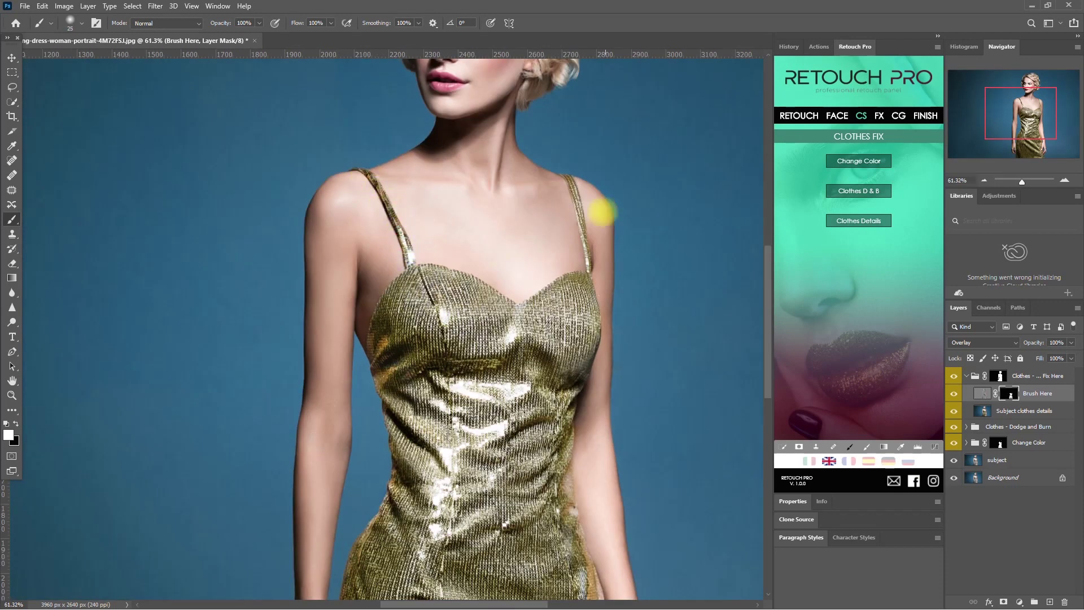
{"action": "left_click_drag", "start_coordinate": [575, 194], "coordinate": [581, 262]}
{"action": "key", "text": "bracketleft"}
{"action": "scroll", "coordinate": [443, 375], "scroll_direction": "down", "scroll_amount": 3}
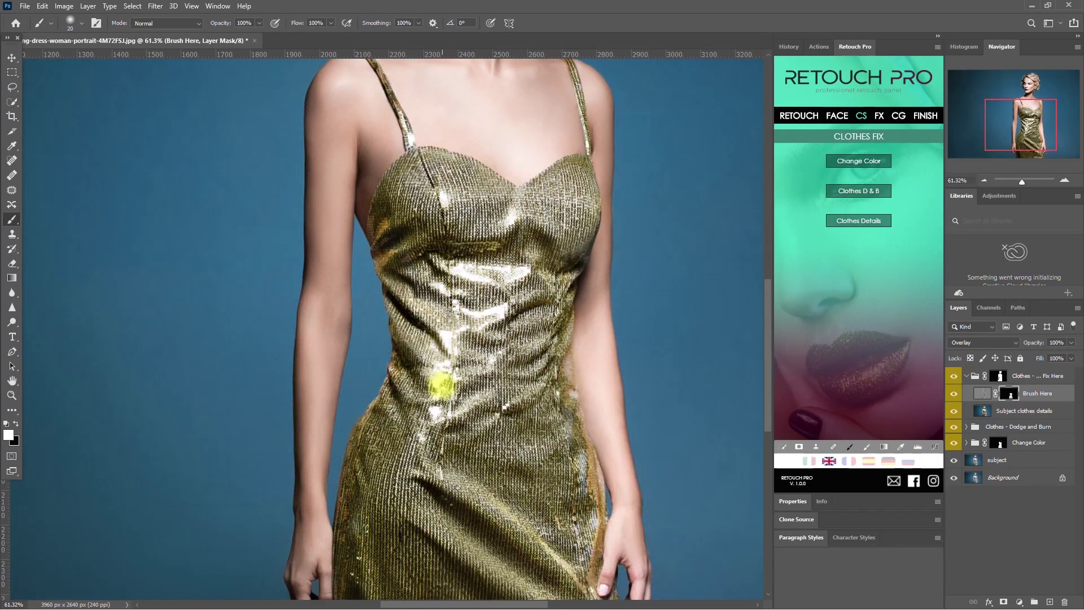
- Compare the details group on and off and lower its opacity to about 49%
{"action": "left_click", "coordinate": [967, 377]}
{"action": "left_click", "coordinate": [954, 376]}
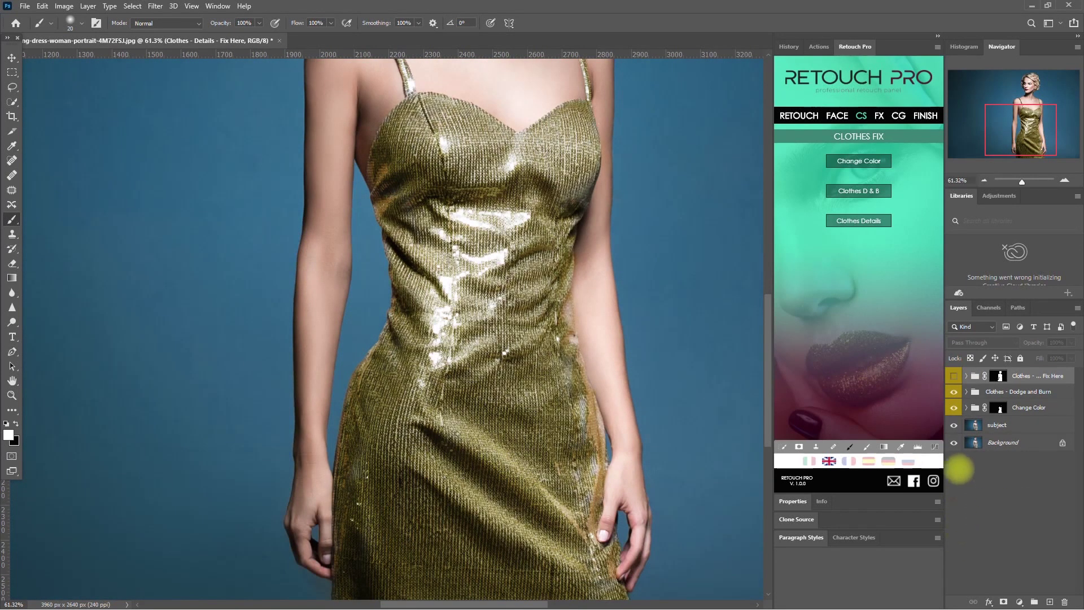
{"action": "left_click", "coordinate": [954, 375]}
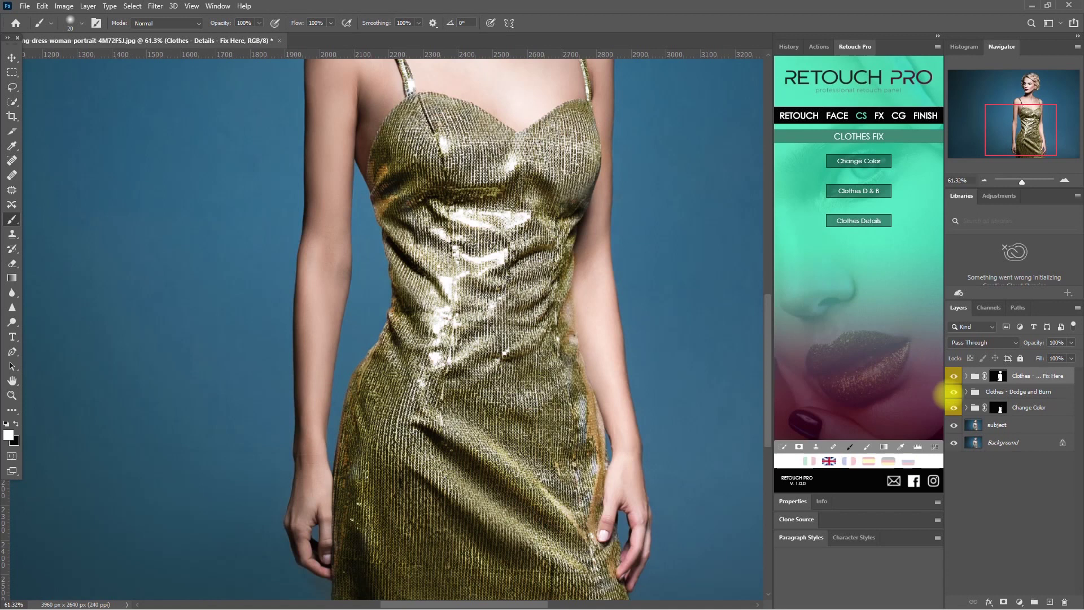
{"action": "left_click", "coordinate": [954, 376]}
{"action": "left_click", "coordinate": [954, 375]}
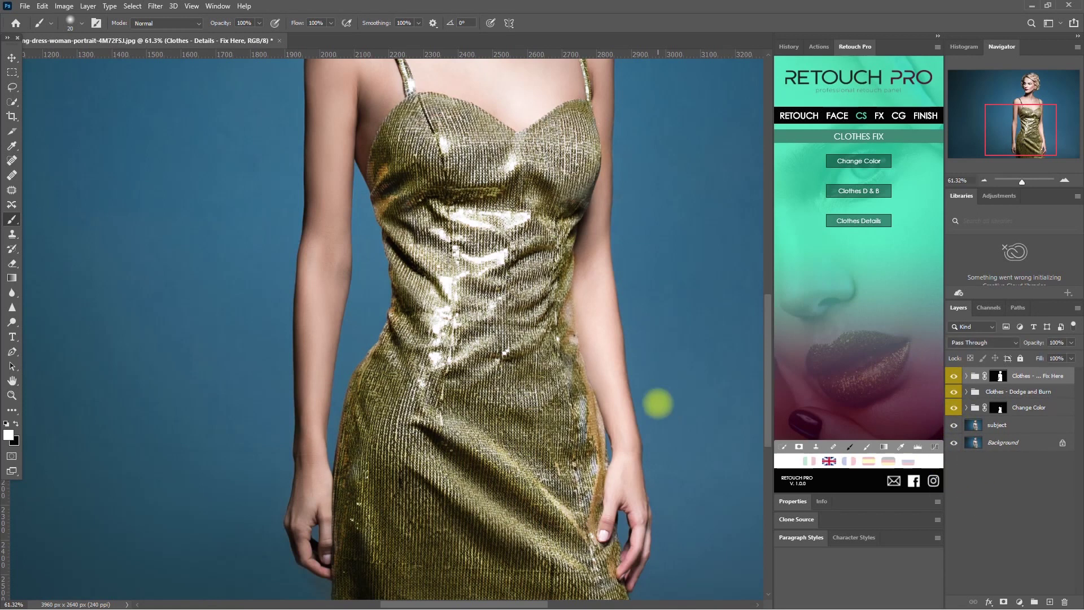
{"action": "key", "text": "ctrl+0"}
{"action": "left_click", "coordinate": [954, 375]}
{"action": "left_click", "coordinate": [954, 376]}
{"action": "left_click", "coordinate": [1072, 343]}
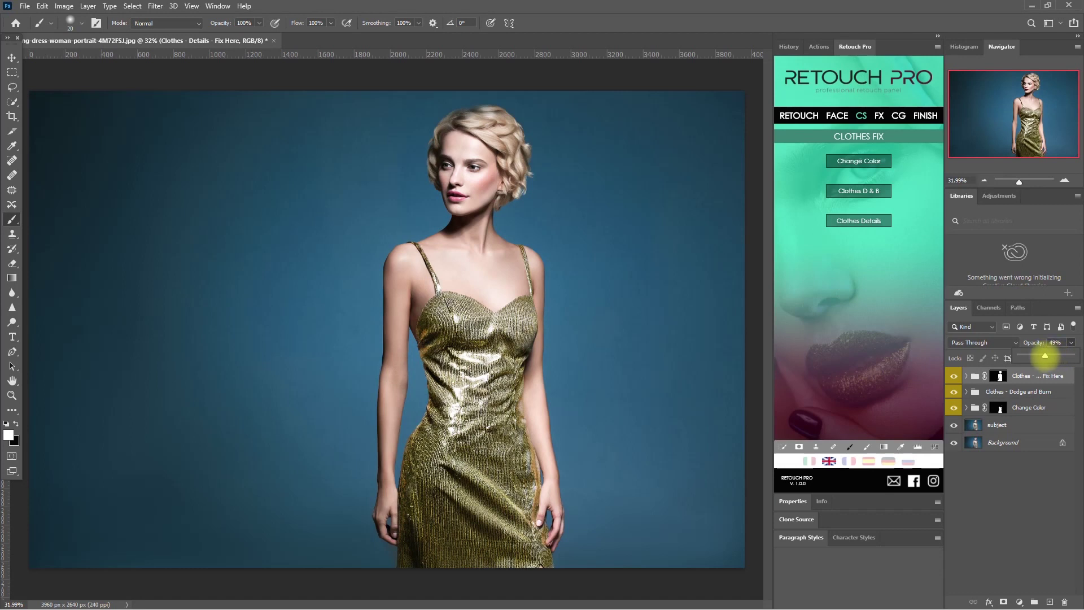
- Select the Details, Dodge and Burn, and Change Color groups and combine them into Group 1
{"action": "left_click", "coordinate": [953, 375]}
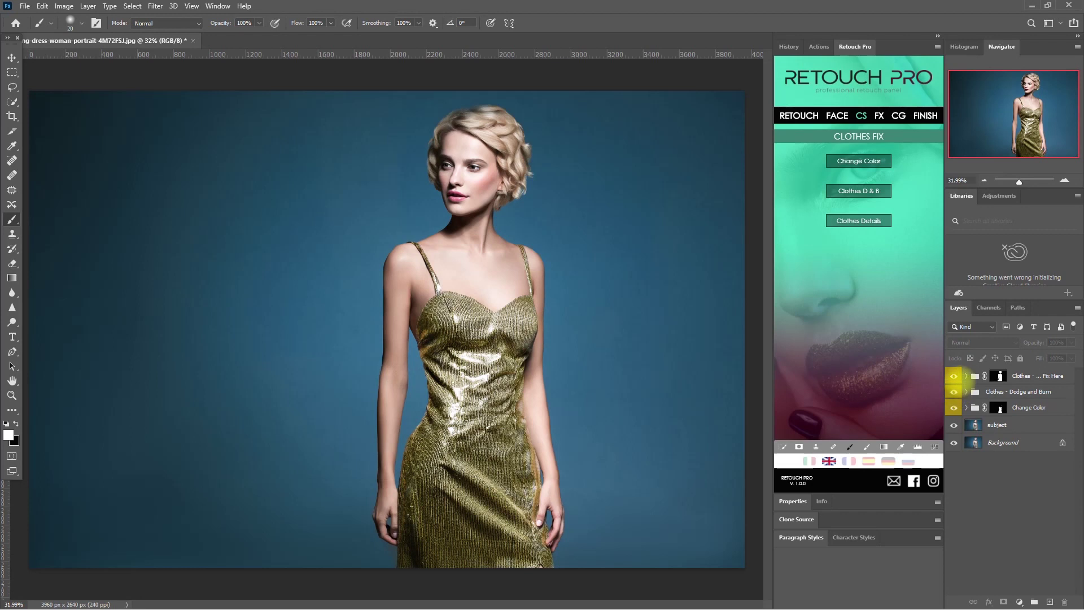
{"action": "left_click", "coordinate": [954, 375]}
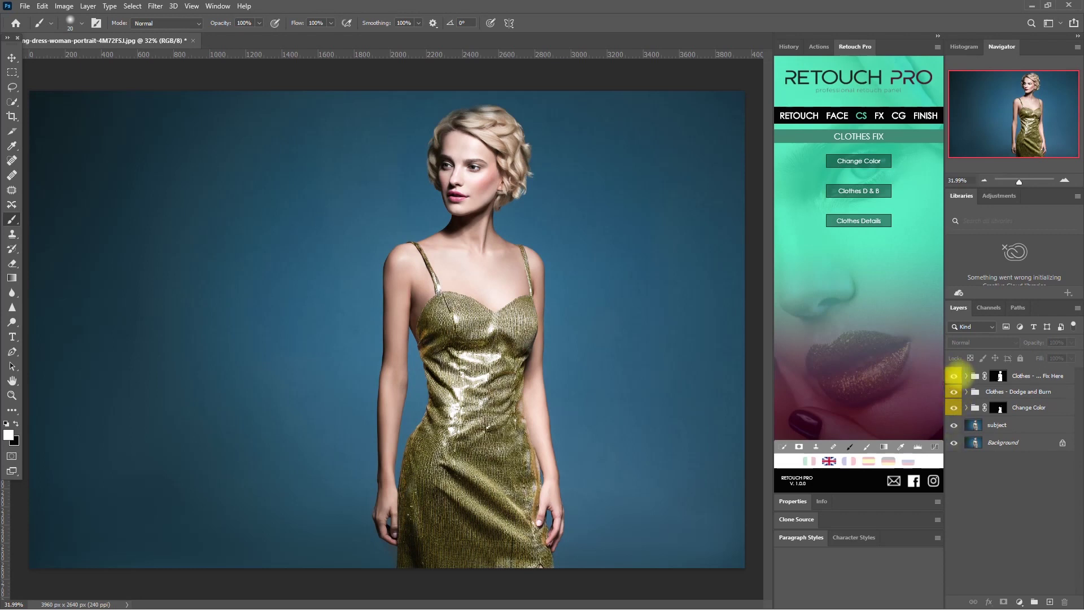
{"action": "left_click", "coordinate": [1054, 376]}
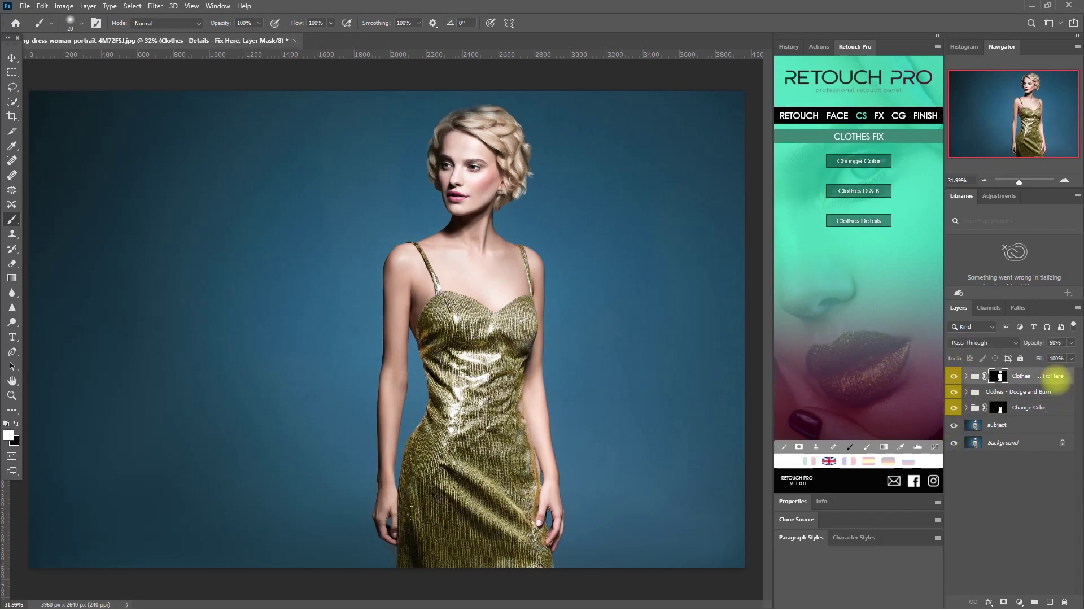
{"action": "left_click", "coordinate": [1057, 408], "text": "shift"}
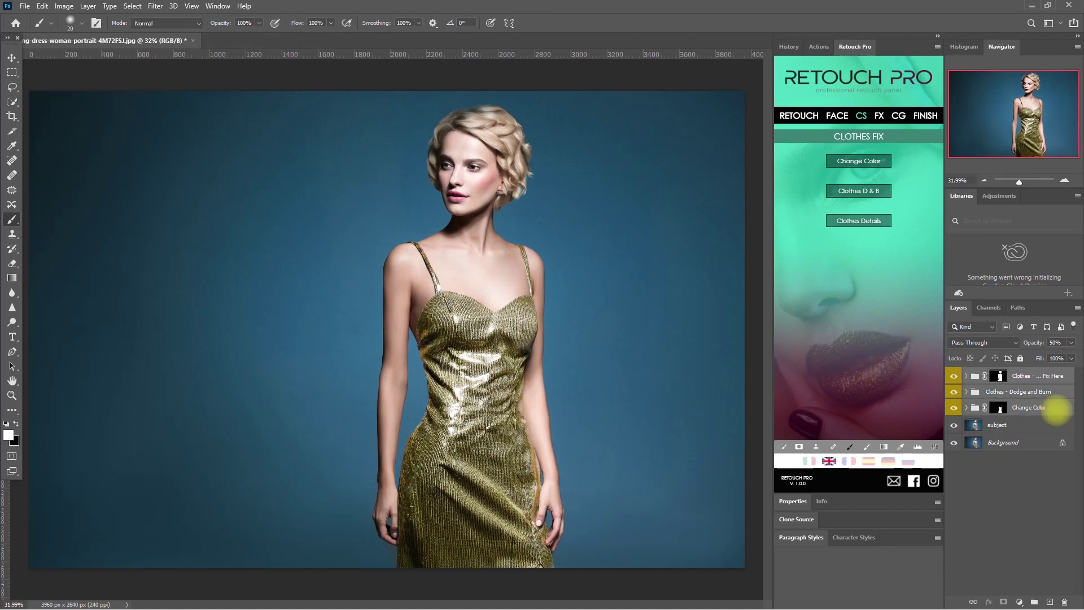
{"action": "key", "text": "ctrl+g"}
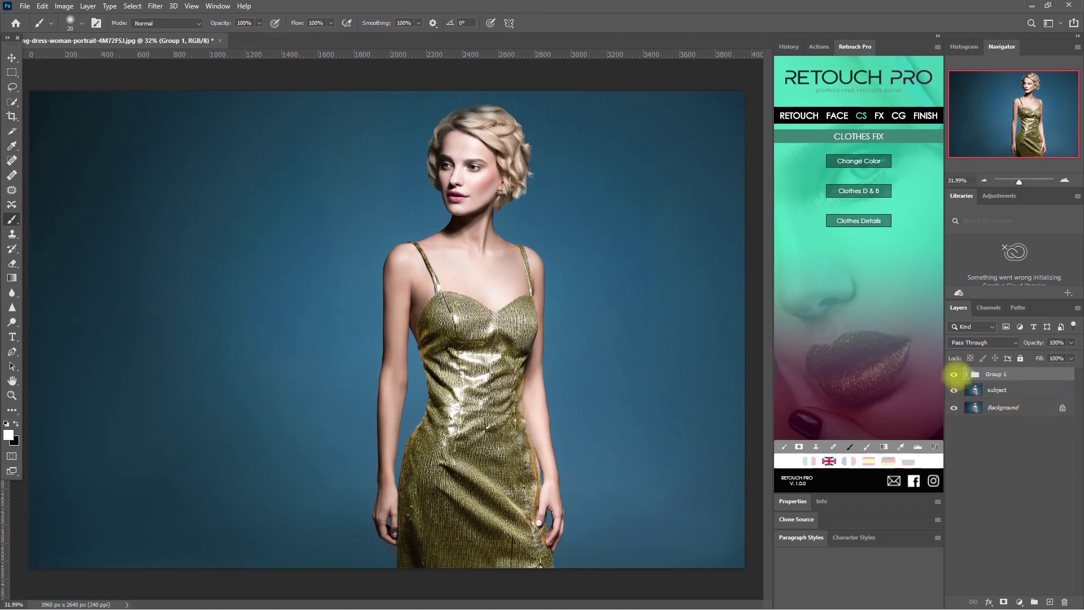
- Compare Group 1 on and off, leaving it hidden to show the original silver dress
{"action": "left_click", "coordinate": [954, 375]}
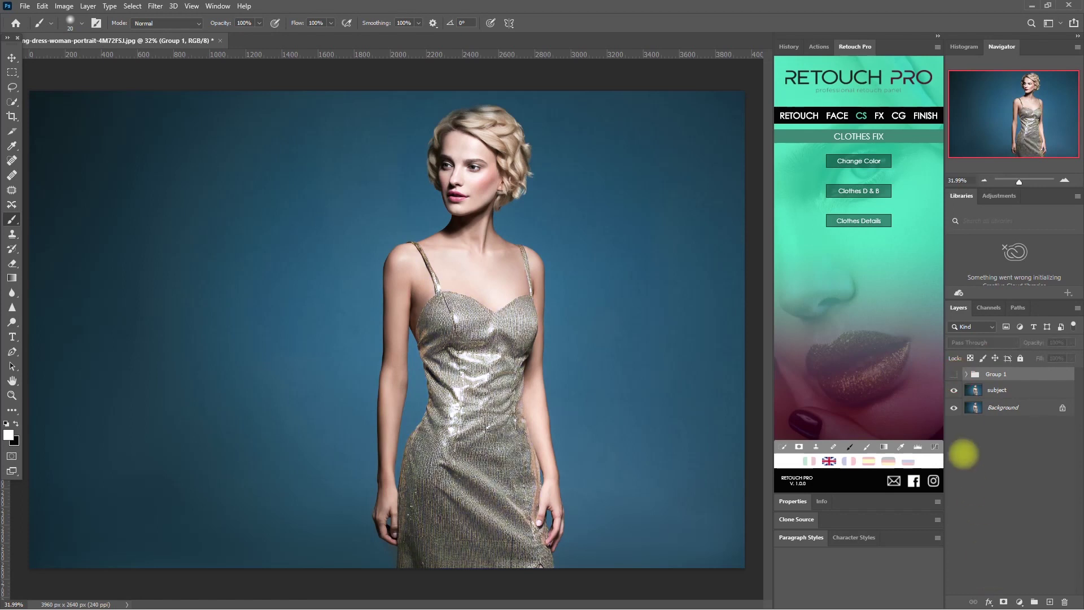
{"action": "left_click", "coordinate": [954, 375]}
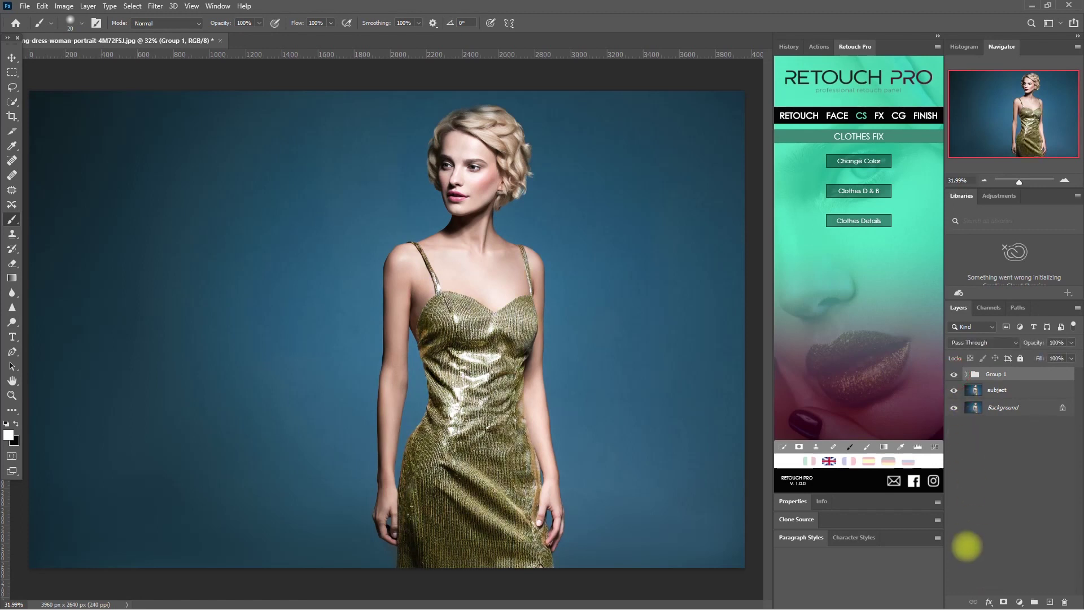
{"action": "left_click", "coordinate": [954, 375]}
{"action": "left_click", "coordinate": [953, 374]}
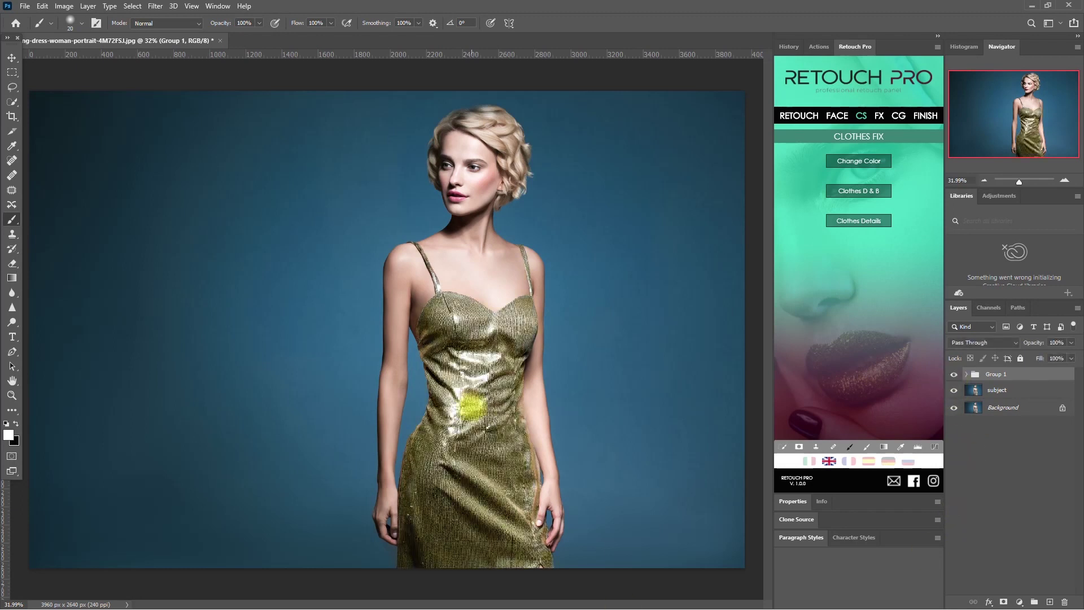
{"action": "scroll", "coordinate": [508, 421], "scroll_direction": "up", "scroll_amount": 2}
{"action": "scroll", "coordinate": [525, 446], "scroll_direction": "up", "scroll_amount": 2}
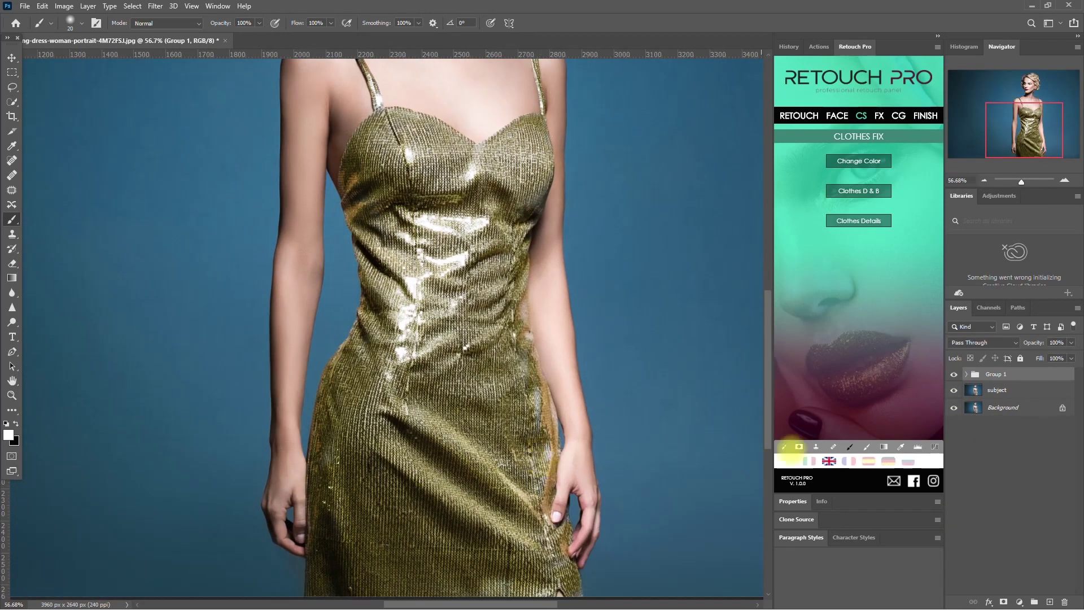
{"action": "left_click", "coordinate": [954, 374]}
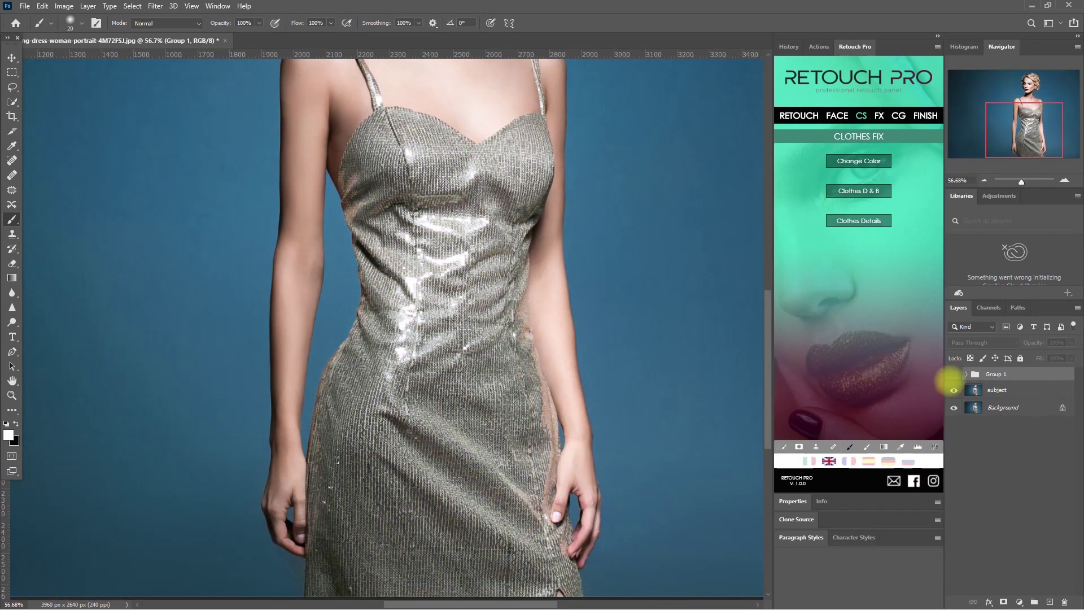
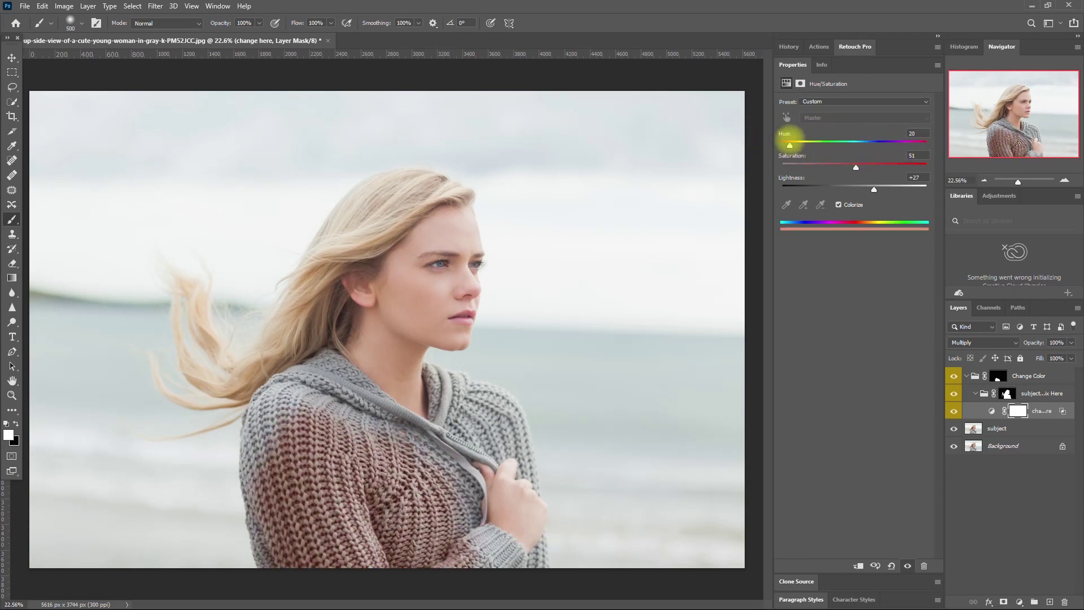
- Lower the sweater Lightness to -1 and paint the group mask green over the left sleeve and shoulder
{"action": "left_click_drag", "start_coordinate": [874, 189], "coordinate": [854, 189]}
{"action": "left_click", "coordinate": [998, 378]}
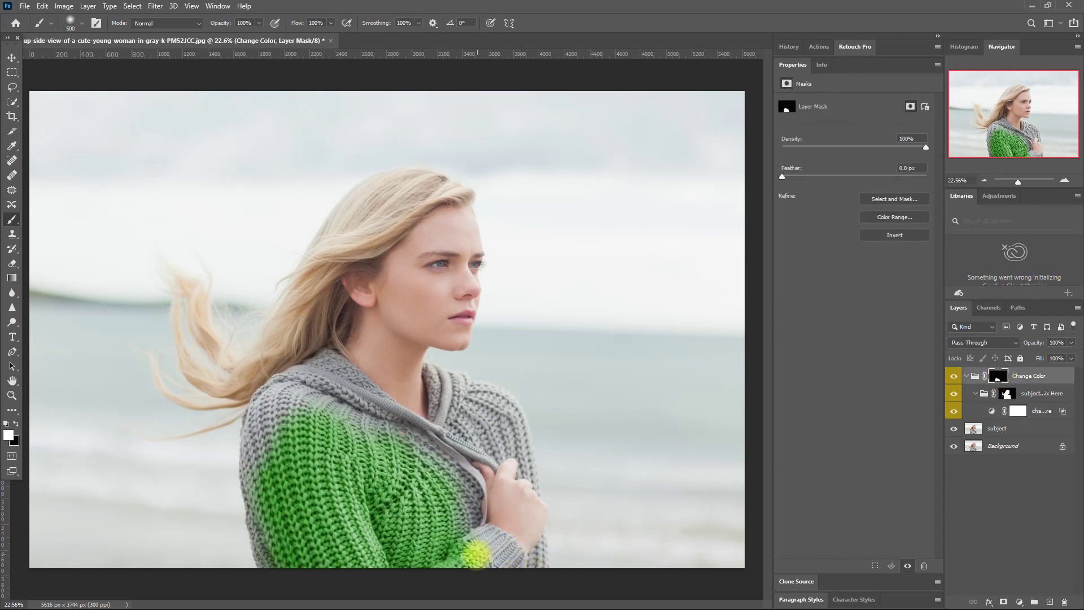
{"action": "mouse_move", "coordinate": [372, 477]}
{"action": "left_mouse_down"}
{"action": "mouse_move", "coordinate": [298, 452]}
{"action": "mouse_move", "coordinate": [329, 451]}
{"action": "mouse_move", "coordinate": [299, 386]}
{"action": "mouse_move", "coordinate": [257, 471]}
{"action": "mouse_move", "coordinate": [357, 505]}
{"action": "mouse_move", "coordinate": [279, 385]}
{"action": "mouse_move", "coordinate": [362, 388]}
{"action": "mouse_move", "coordinate": [373, 417]}
{"action": "mouse_move", "coordinate": [450, 443]}
{"action": "mouse_move", "coordinate": [436, 434]}
{"action": "mouse_move", "coordinate": [432, 382]}
{"action": "mouse_move", "coordinate": [464, 379]}
{"action": "mouse_move", "coordinate": [477, 446]}
{"action": "left_mouse_up"}
{"action": "key", "text": "bracketleft"}
{"action": "key", "text": "bracketleft"}
{"action": "key", "text": "bracketleft"}
{"action": "key", "text": "bracketleft"}
{"action": "key", "text": "bracketleft"}
- Paint the mask with a smaller white brush over the cuff, hood and zipper edge
{"action": "scroll", "coordinate": [477, 446], "scroll_direction": "up", "scroll_amount": 5}
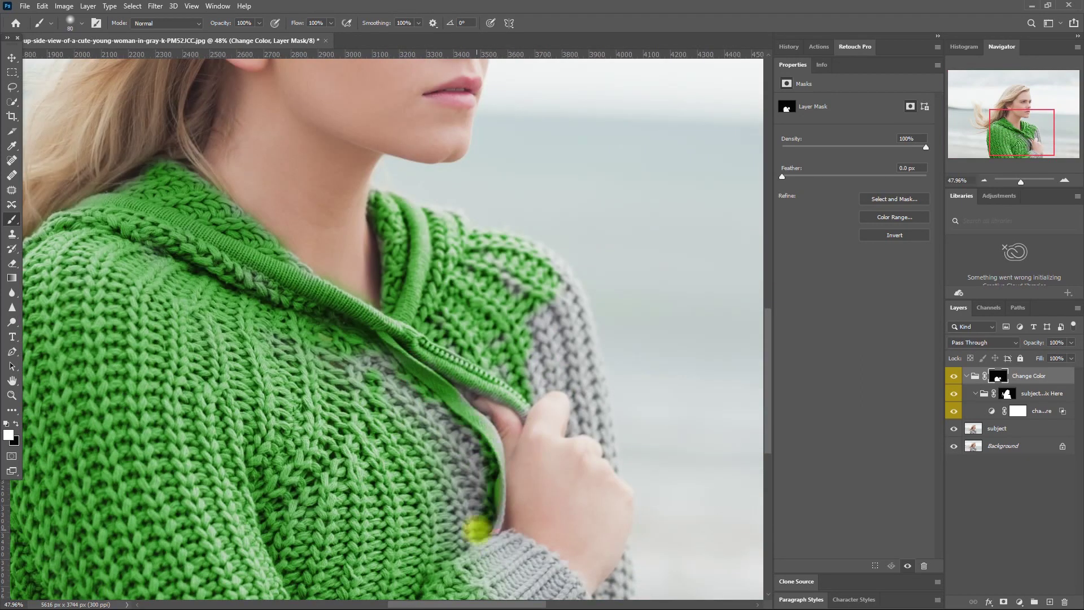
{"action": "mouse_move", "coordinate": [460, 507]}
{"action": "left_mouse_down"}
{"action": "mouse_move", "coordinate": [492, 445]}
{"action": "mouse_move", "coordinate": [498, 489]}
{"action": "mouse_move", "coordinate": [494, 518]}
{"action": "left_mouse_up"}
{"action": "scroll", "coordinate": [497, 480], "scroll_direction": "down", "scroll_amount": 3}
{"action": "mouse_move", "coordinate": [503, 443]}
{"action": "left_mouse_down"}
{"action": "mouse_move", "coordinate": [584, 515]}
{"action": "mouse_move", "coordinate": [622, 517]}
{"action": "mouse_move", "coordinate": [589, 506]}
{"action": "mouse_move", "coordinate": [581, 234]}
{"action": "mouse_move", "coordinate": [582, 309]}
{"action": "mouse_move", "coordinate": [559, 211]}
{"action": "mouse_move", "coordinate": [498, 274]}
{"action": "mouse_move", "coordinate": [582, 264]}
{"action": "mouse_move", "coordinate": [461, 314]}
{"action": "left_mouse_up"}
{"action": "key", "text": "x"}
{"action": "left_click_drag", "start_coordinate": [516, 336], "coordinate": [485, 356]}
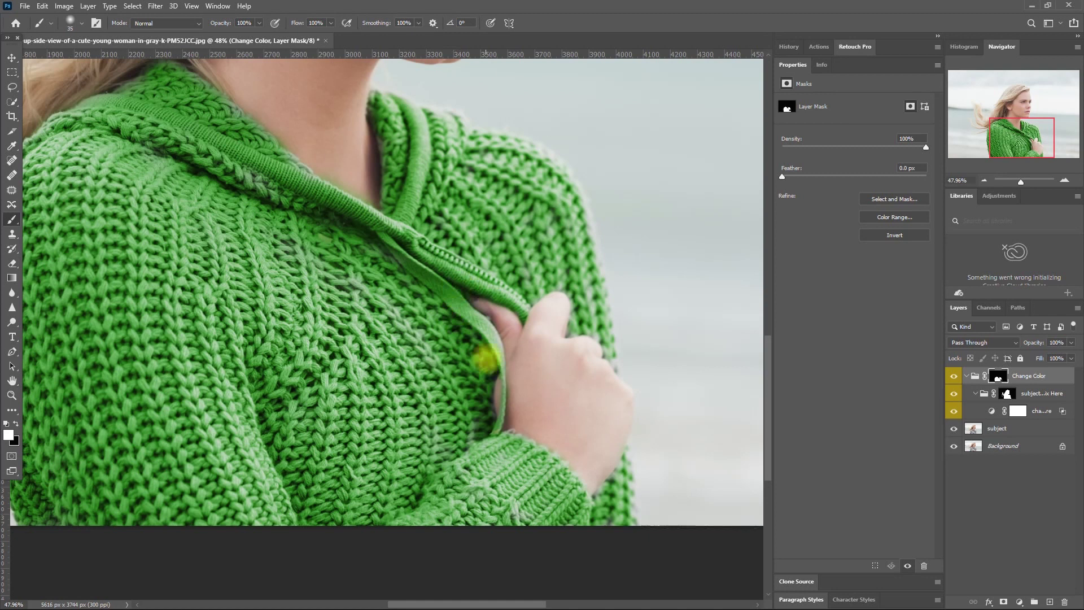
{"action": "scroll", "coordinate": [532, 411], "scroll_direction": "down", "scroll_amount": 5}
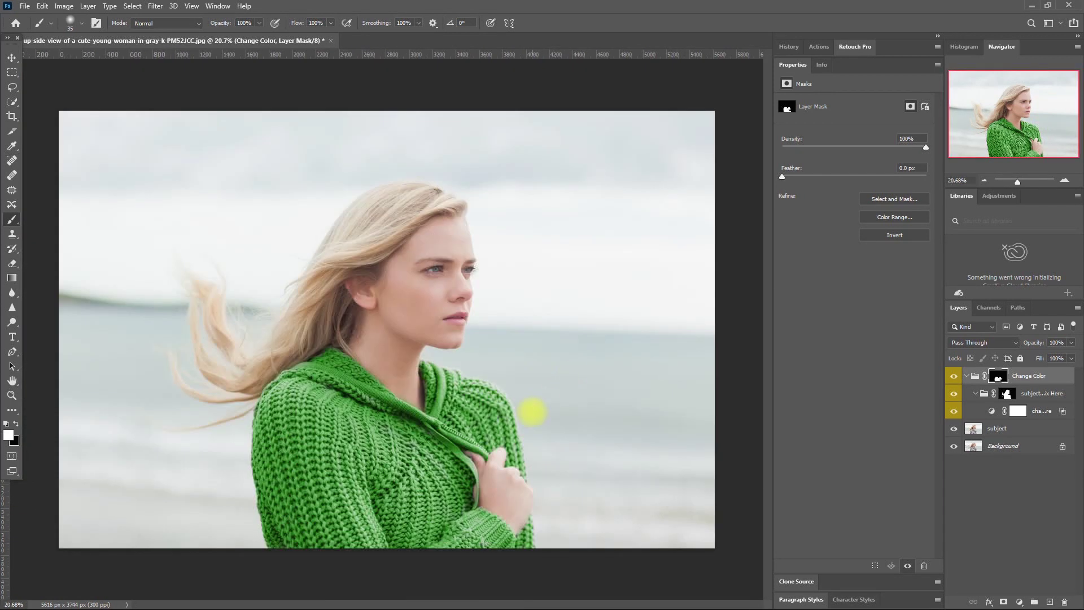
{"action": "left_click", "coordinate": [968, 377]}
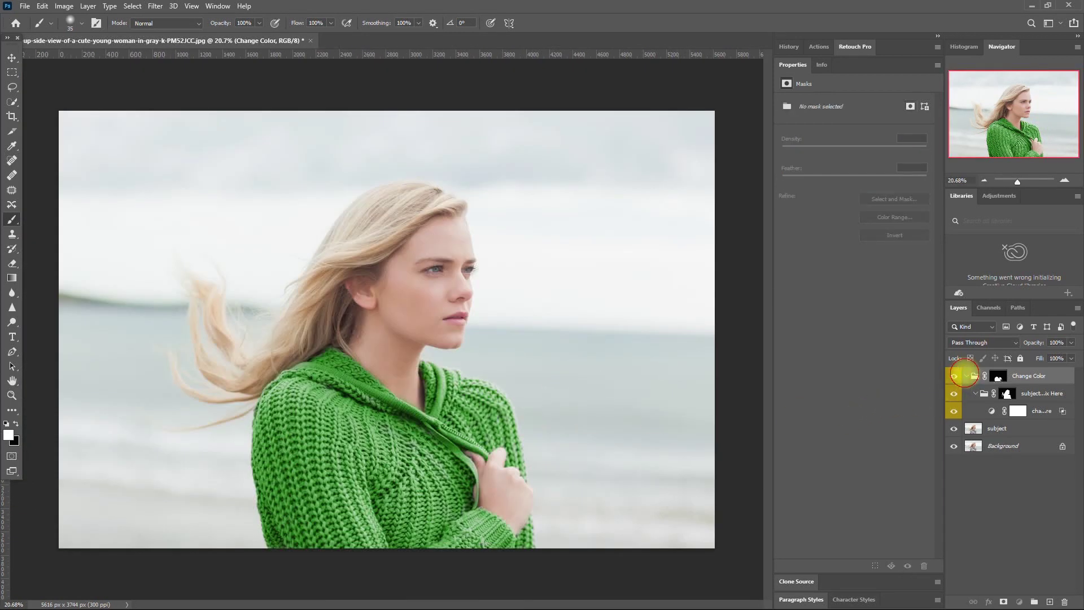
- Collapse Change Color and toggle its visibility to compare the green sweater with the original grey
{"action": "left_click", "coordinate": [966, 376]}
{"action": "left_click", "coordinate": [955, 376]}
{"action": "left_click", "coordinate": [954, 376]}
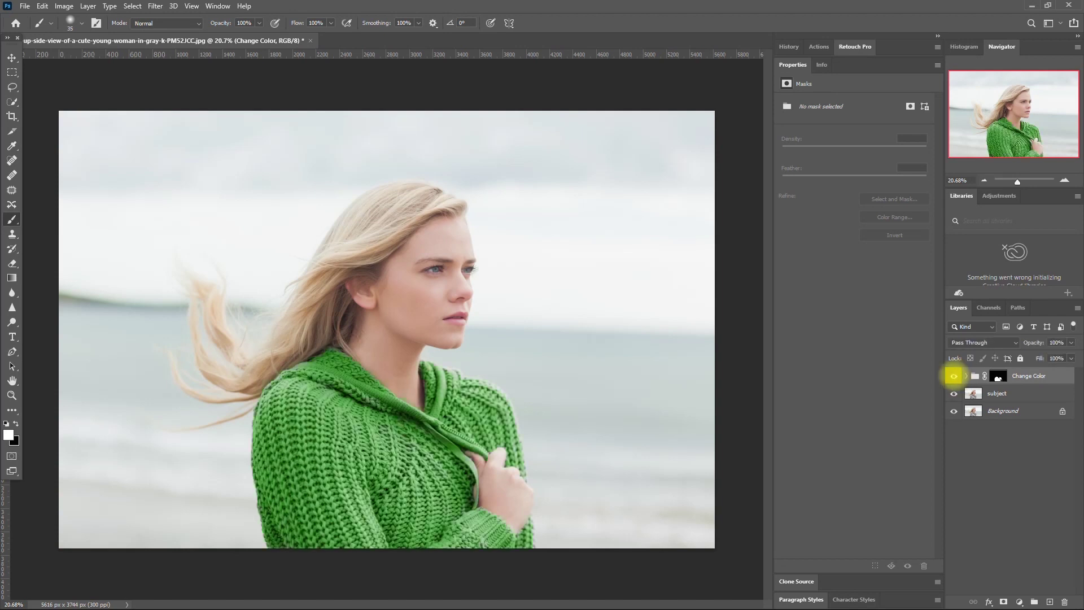
{"action": "left_click", "coordinate": [954, 376]}
{"action": "left_click", "coordinate": [954, 376]}
- Add a Clothes - Dodge and Burn group from Retouch Pro's clothes tools and target its Burn mask
{"action": "left_click", "coordinate": [856, 46]}
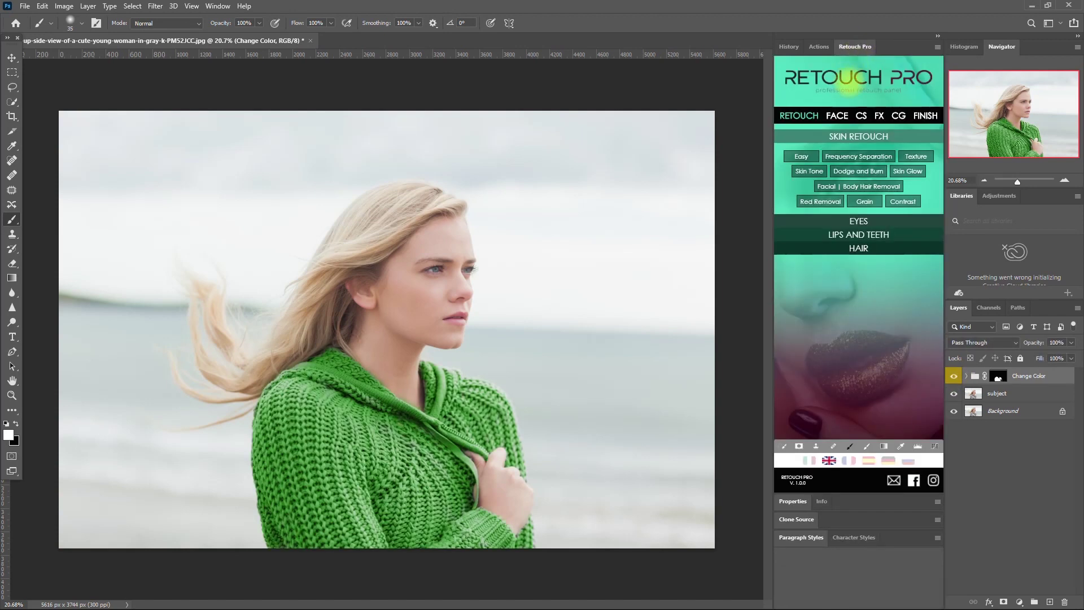
{"action": "left_click", "coordinate": [861, 116]}
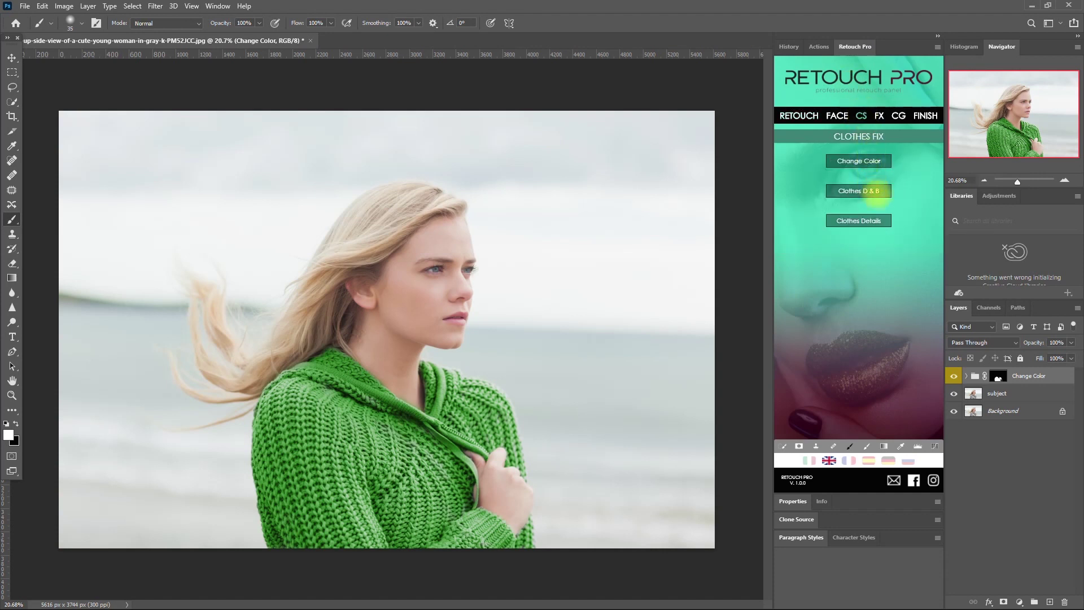
{"action": "left_click", "coordinate": [880, 186]}
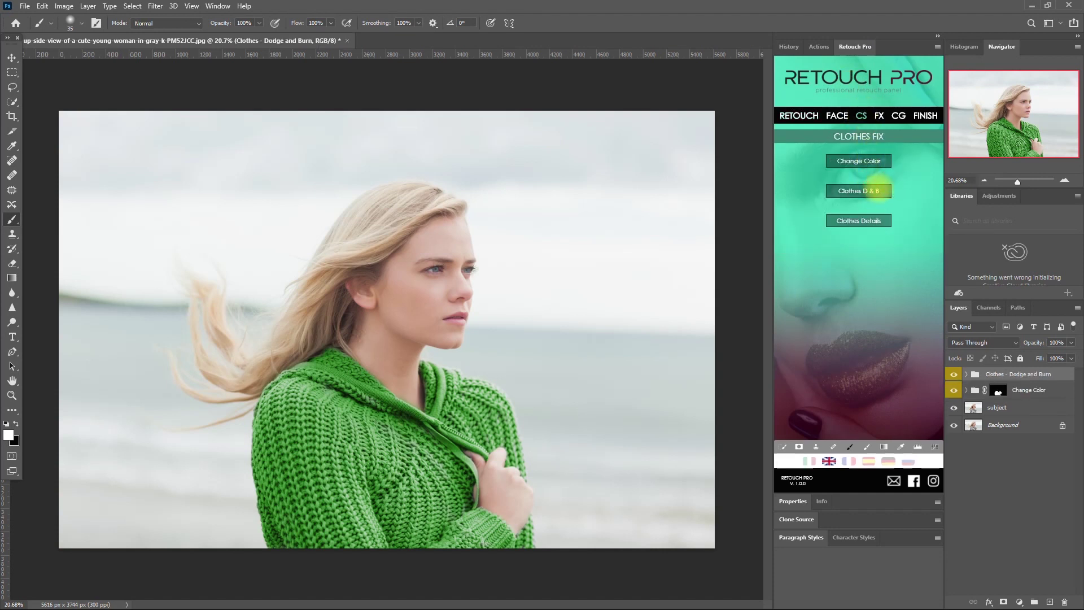
{"action": "left_click", "coordinate": [967, 374]}
{"action": "left_click", "coordinate": [1021, 407]}
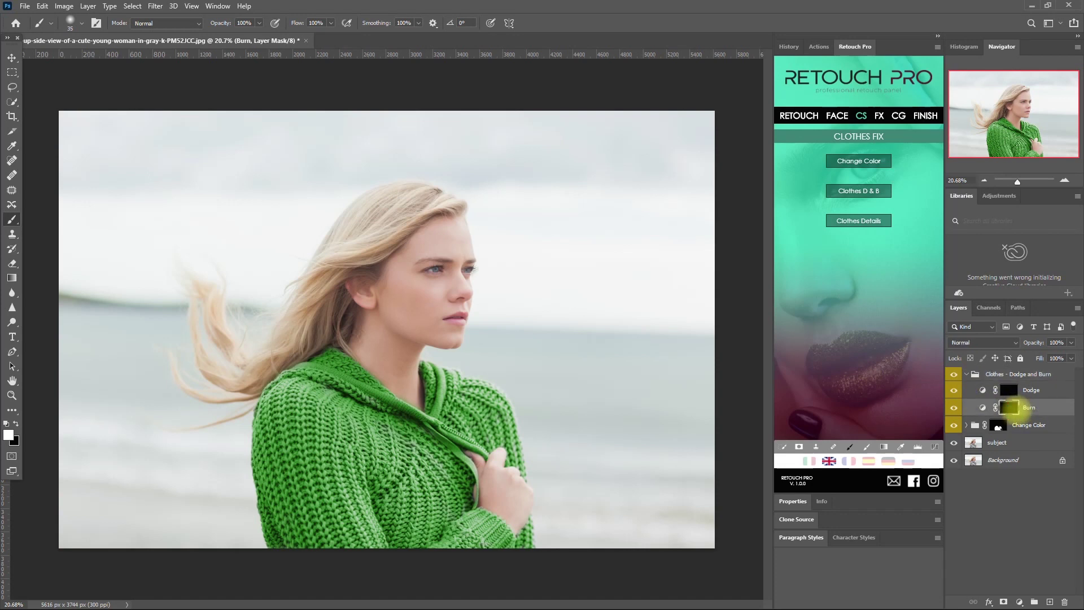
- Burn subtle shading into the sweater at 5% flow, then toggle the Burn layer to check it
{"action": "type", "text": "5"}
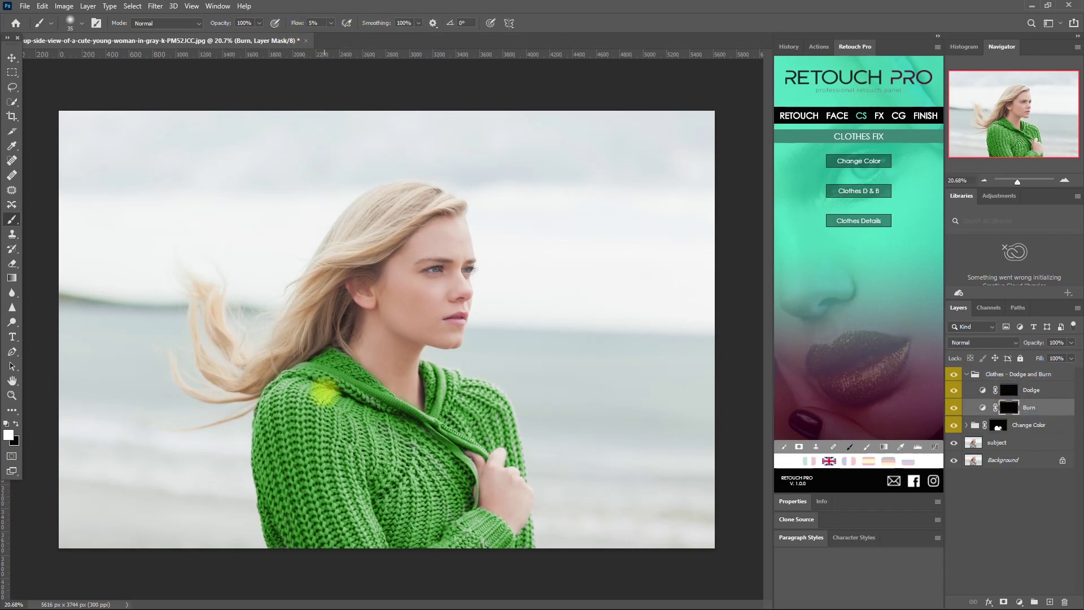
{"action": "left_click_drag", "start_coordinate": [312, 418], "coordinate": [402, 468]}
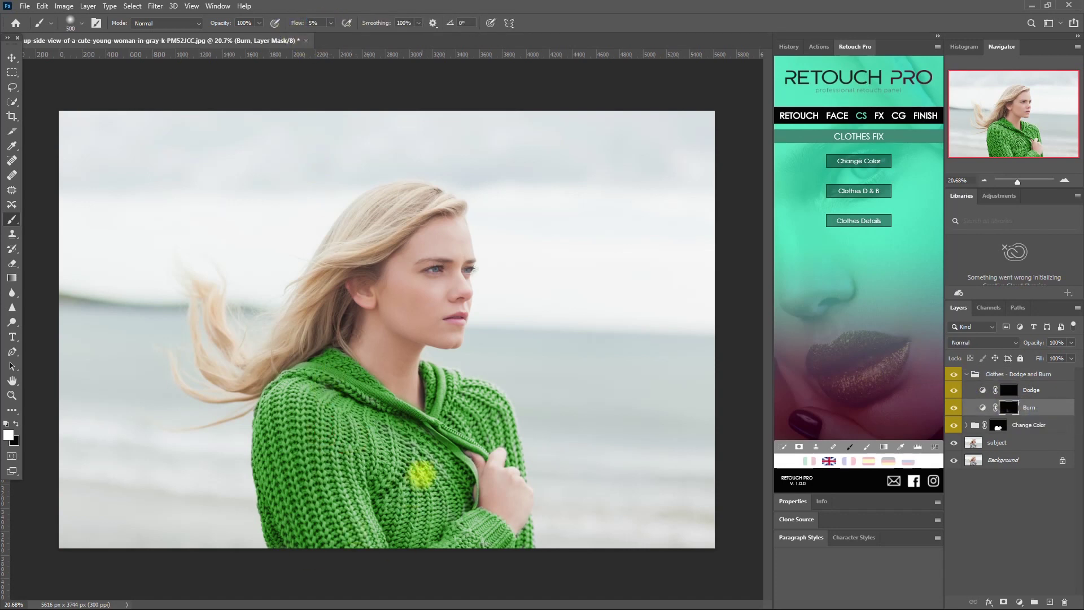
{"action": "key", "text": "bracketleft"}
{"action": "key", "text": "bracketleft"}
{"action": "key", "text": "bracketleft"}
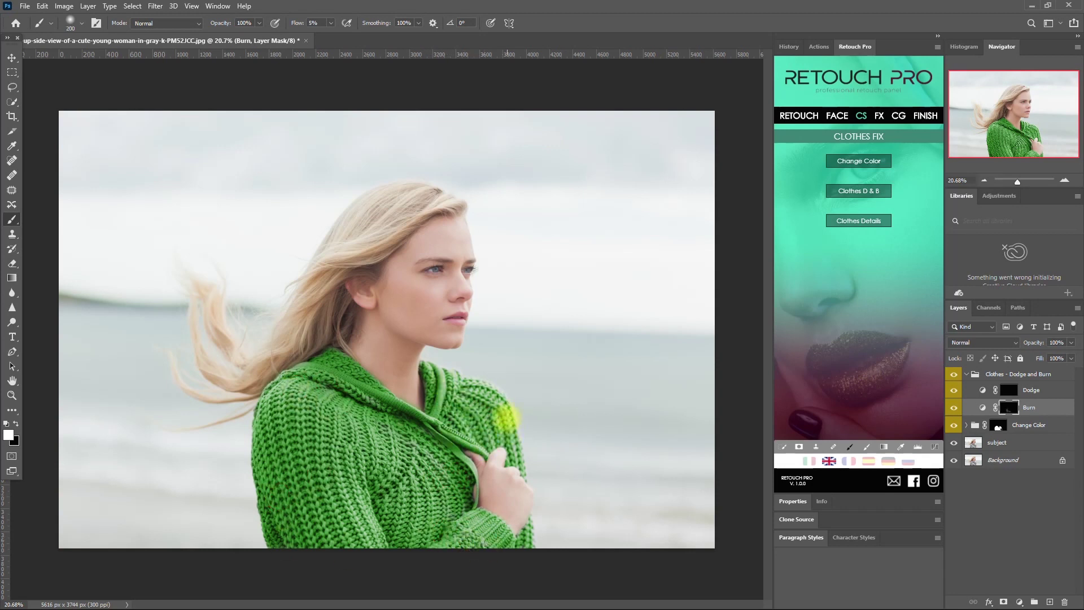
{"action": "left_click", "coordinate": [954, 407]}
{"action": "left_click", "coordinate": [954, 407]}
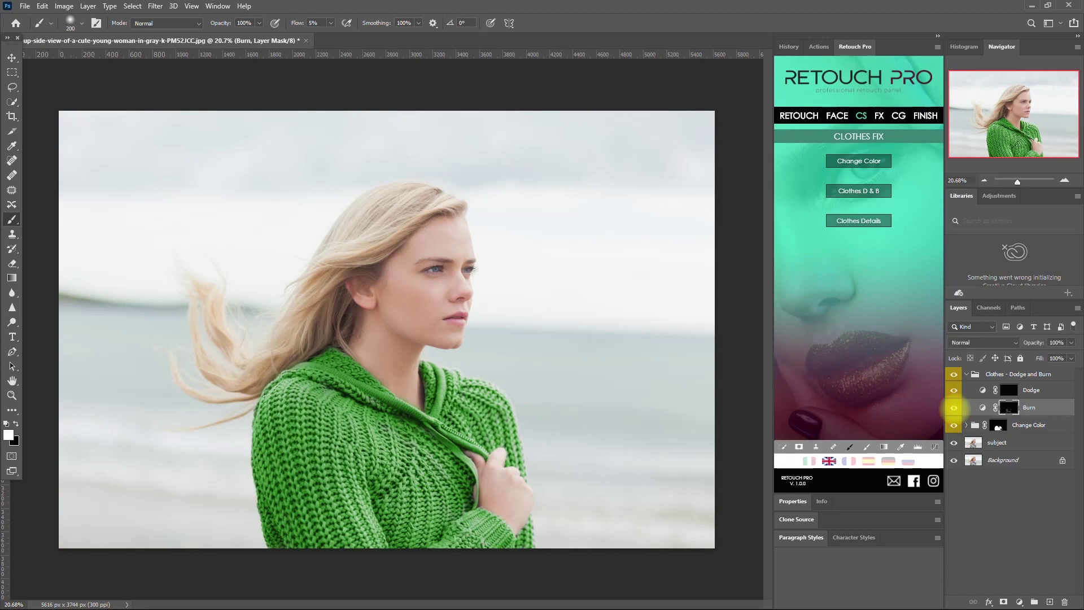
{"action": "left_click", "coordinate": [966, 374]}
{"action": "left_click", "coordinate": [967, 390]}
- Darken the green sweater further by dragging the hue/saturation Lightness lower
{"action": "left_click", "coordinate": [992, 425]}
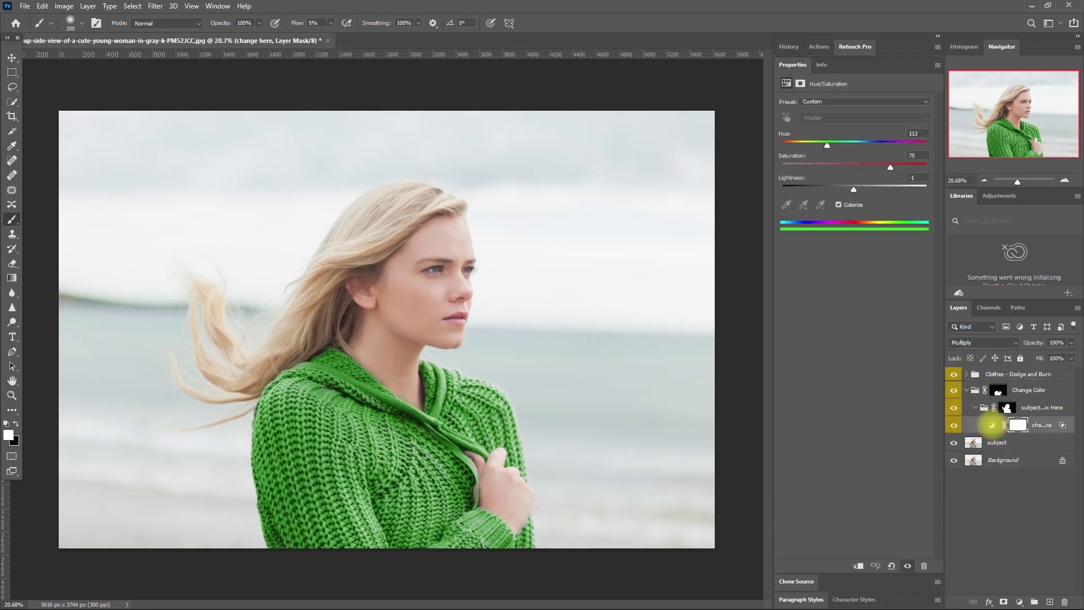
{"action": "left_click_drag", "start_coordinate": [854, 189], "coordinate": [836, 189]}
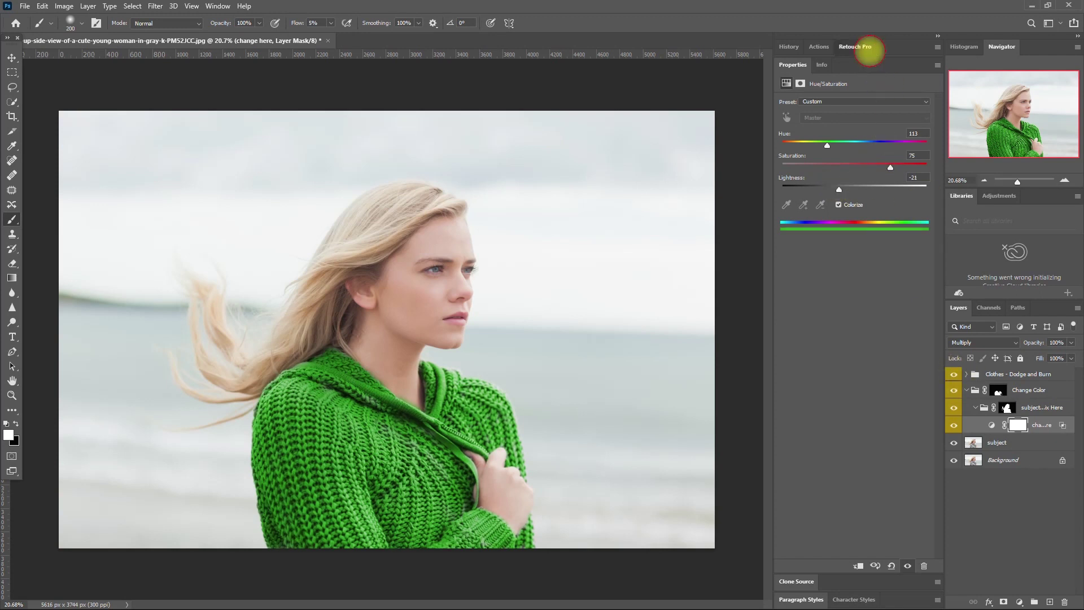
{"action": "left_click", "coordinate": [856, 47]}
{"action": "left_click", "coordinate": [966, 373]}
{"action": "left_click", "coordinate": [966, 376]}
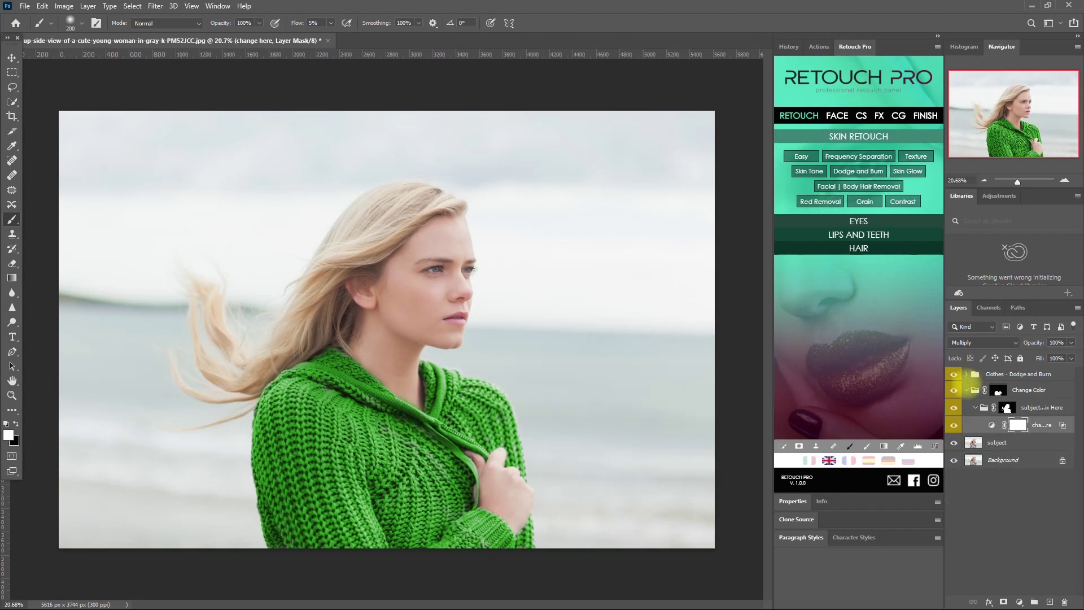
- Group Change Color and Clothes - Dodge and Burn into Group 1 and fit the photo on screen
{"action": "left_click", "coordinate": [967, 390]}
{"action": "left_click", "coordinate": [1050, 374]}
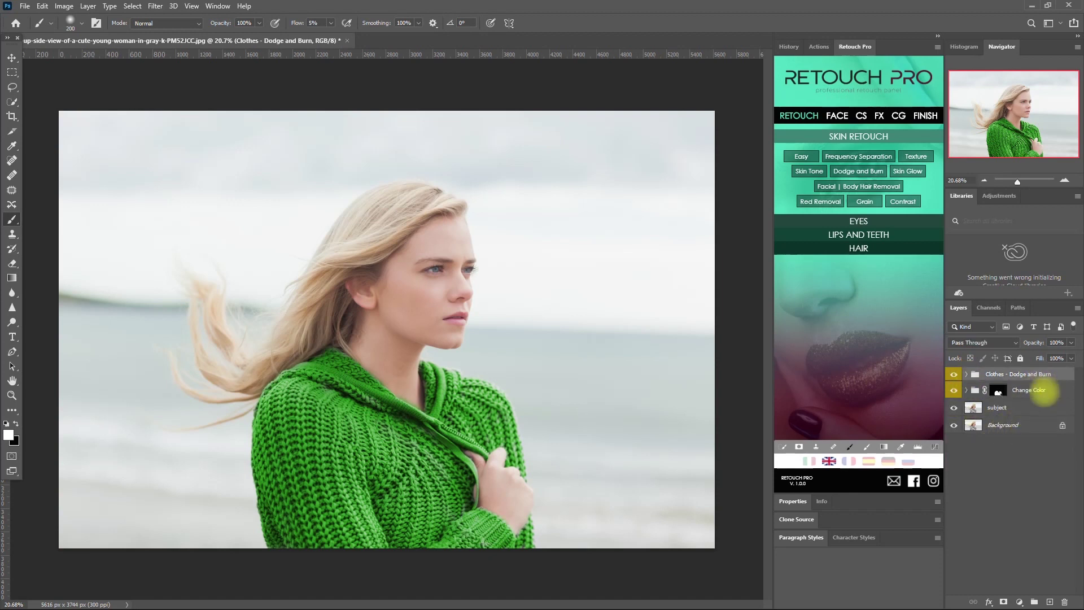
{"action": "left_click", "coordinate": [1045, 391], "text": "shift"}
{"action": "key", "text": "ctrl+g"}
{"action": "key", "text": "ctrl+0"}
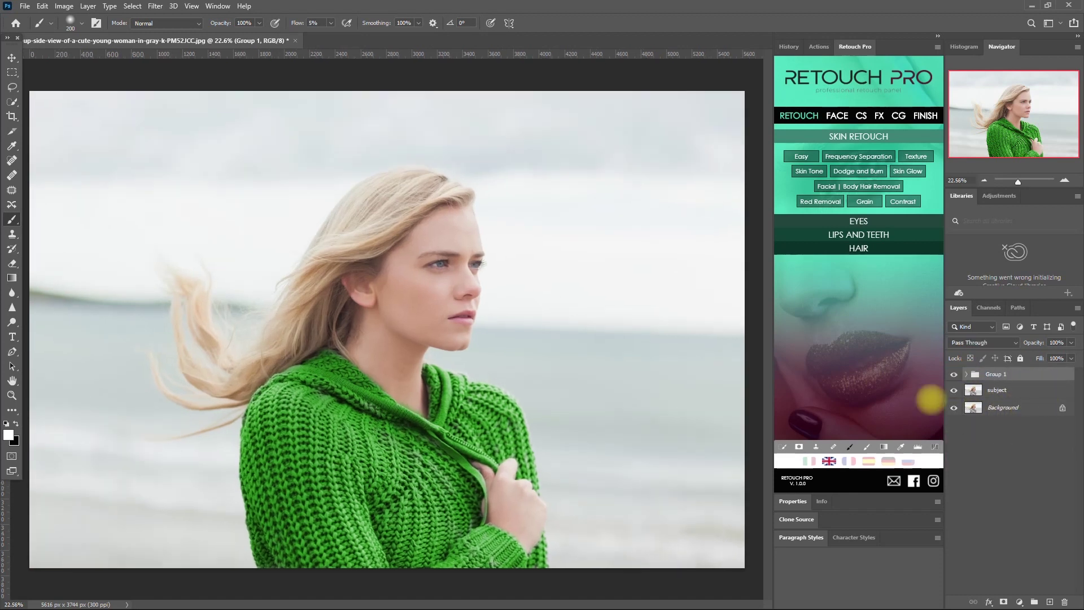
- Toggle Group 1 on and off to compare the grey and green sweater
{"action": "left_click", "coordinate": [954, 374]}
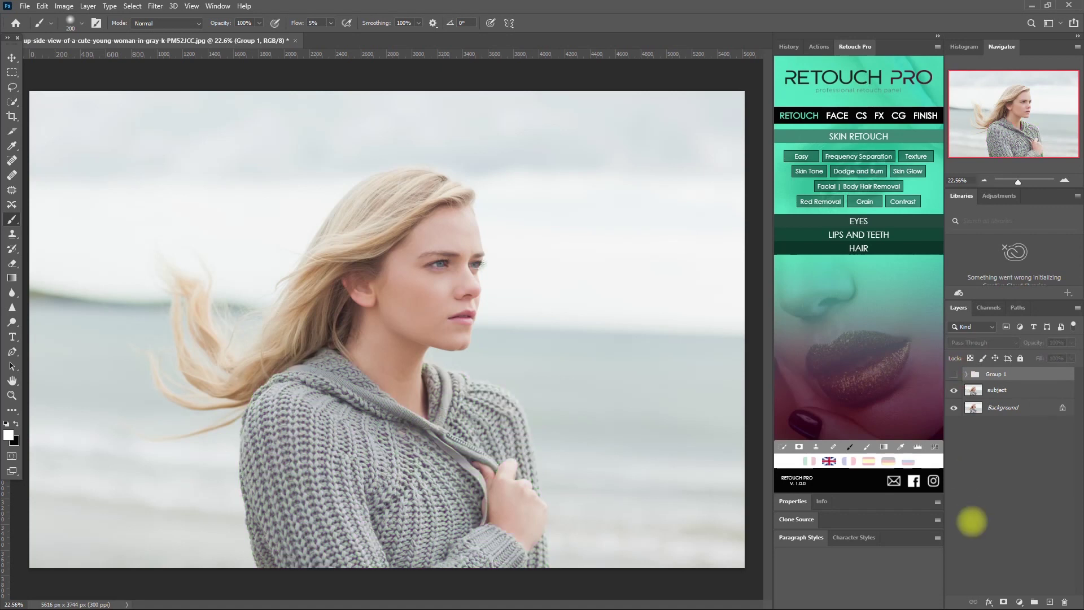
{"action": "left_click", "coordinate": [954, 374]}
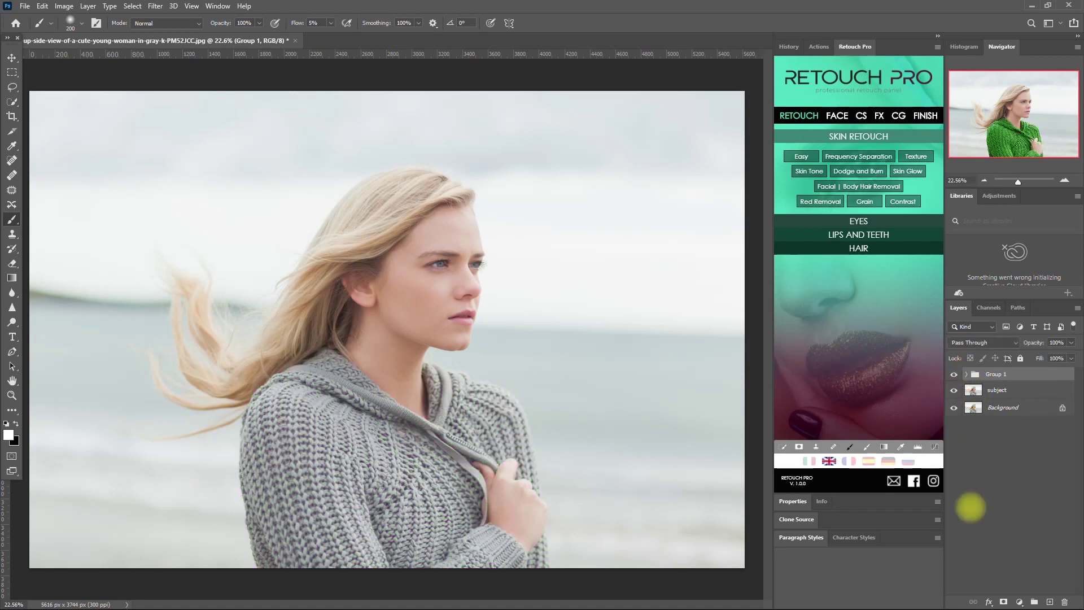
{"action": "left_click", "coordinate": [954, 374]}
{"action": "left_click", "coordinate": [954, 374]}
- Shift the change here hue/saturation layer's hue to turn the sweater red
{"action": "left_click", "coordinate": [966, 374]}
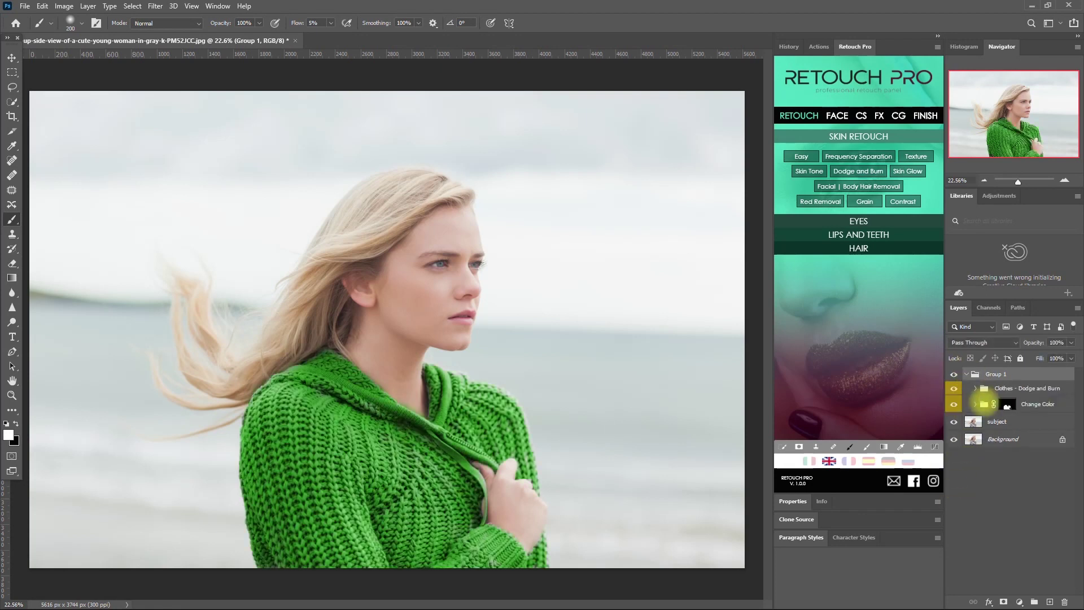
{"action": "left_click", "coordinate": [976, 404]}
{"action": "left_click", "coordinate": [984, 421]}
{"action": "left_click", "coordinate": [1001, 439]}
{"action": "left_click_drag", "start_coordinate": [825, 145], "coordinate": [900, 213]}
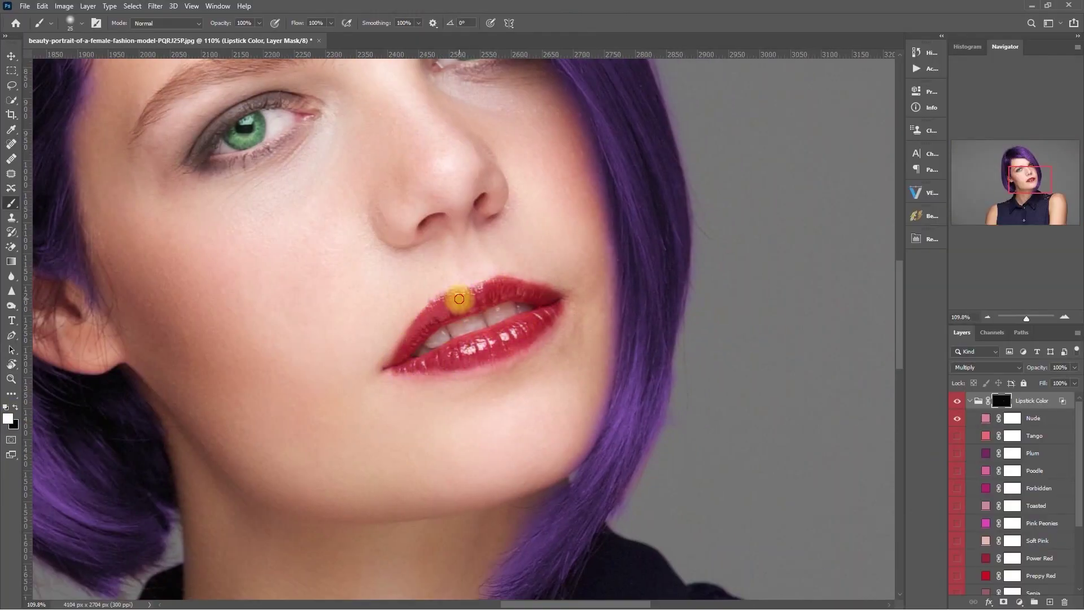
- Toggle the Lipstick Color group off, on and off to compare the lips with and without red
{"action": "scroll", "coordinate": [735, 389], "scroll_direction": "up", "scroll_amount": 1}
{"action": "left_click", "coordinate": [957, 401]}
{"action": "left_click", "coordinate": [957, 401]}
{"action": "left_click", "coordinate": [957, 401]}
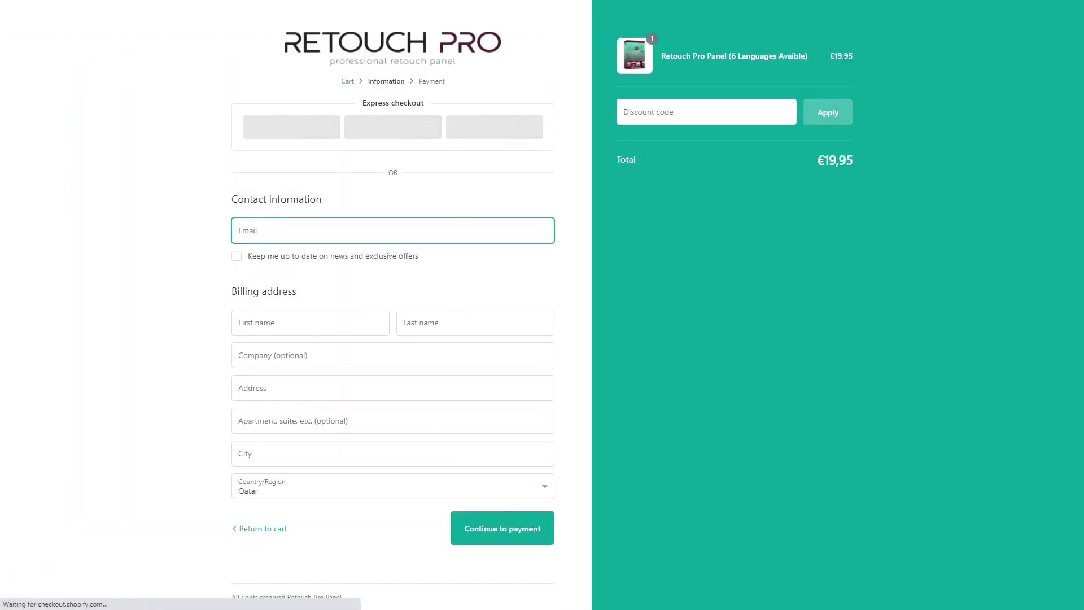
- Enter the discount code at checkout and apply it, bringing the total to €18,96
{"action": "type", "text": "OMARRASECORTIZ"}
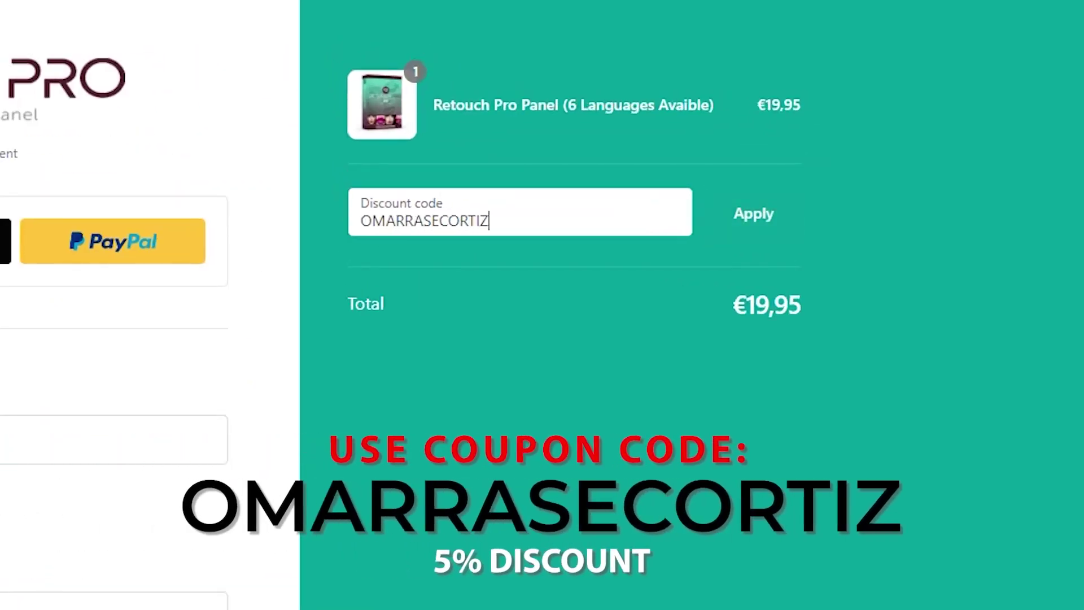
{"action": "key", "text": "Return"}
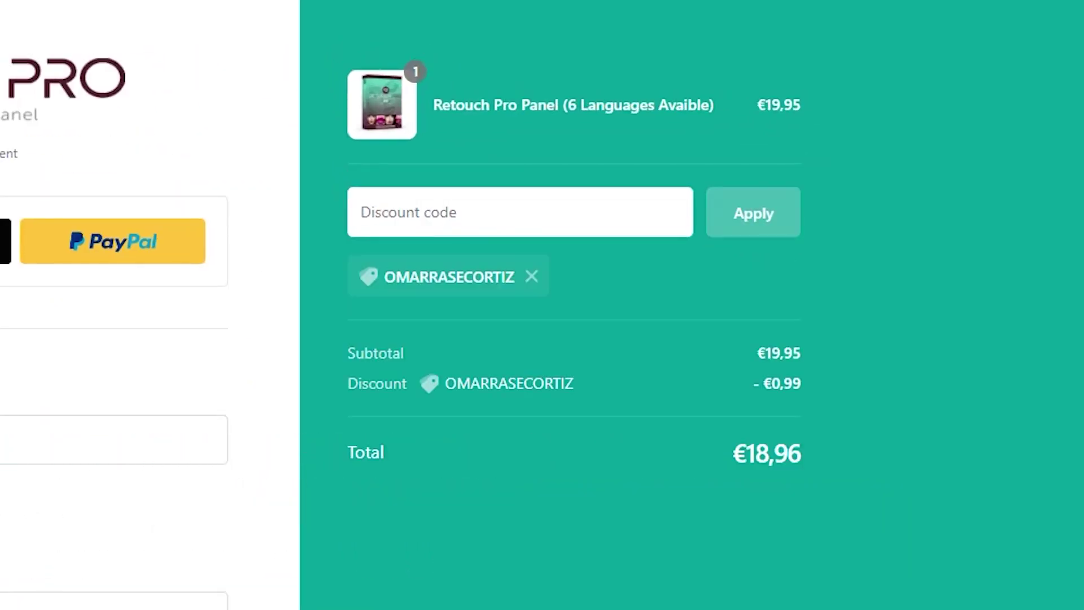